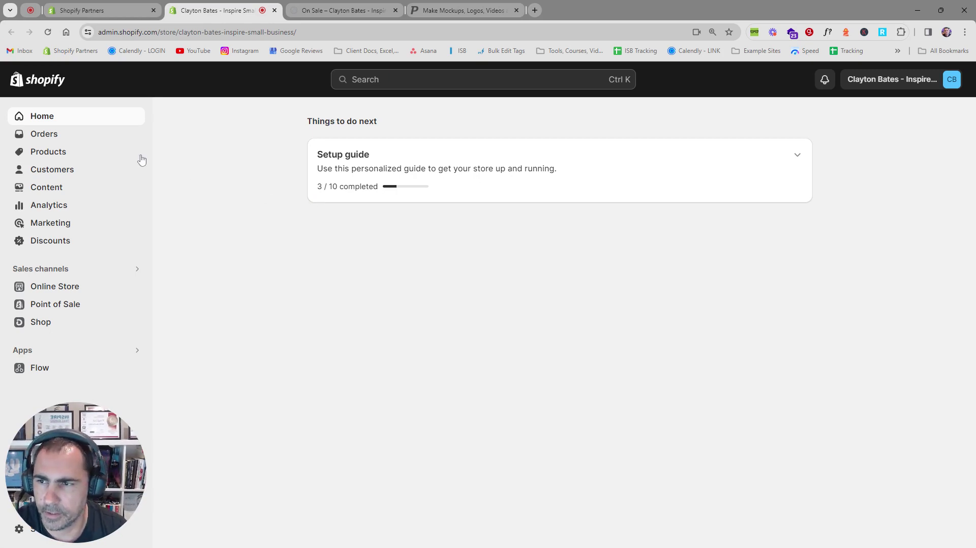
- Start a new gift card product from the store's gift cards section
left_click(51, 155)
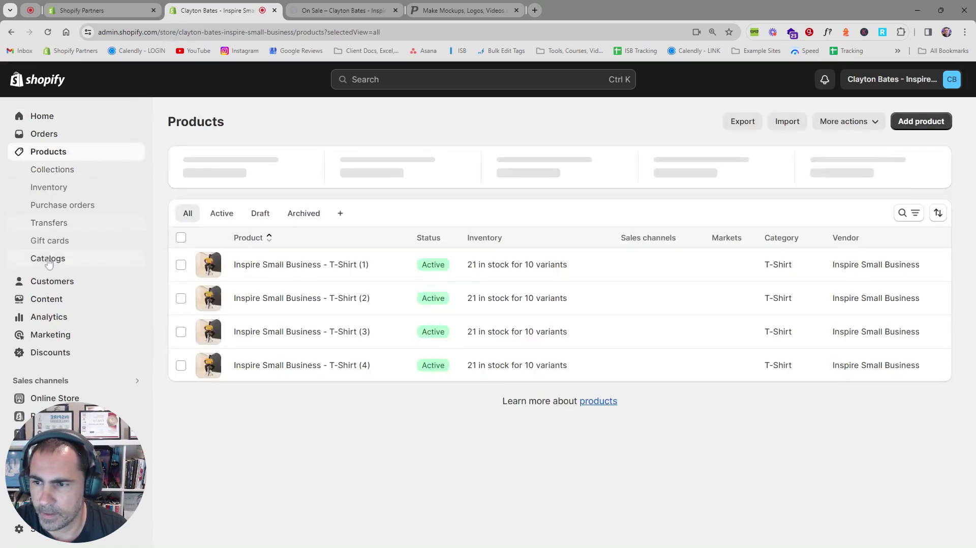
left_click(46, 242)
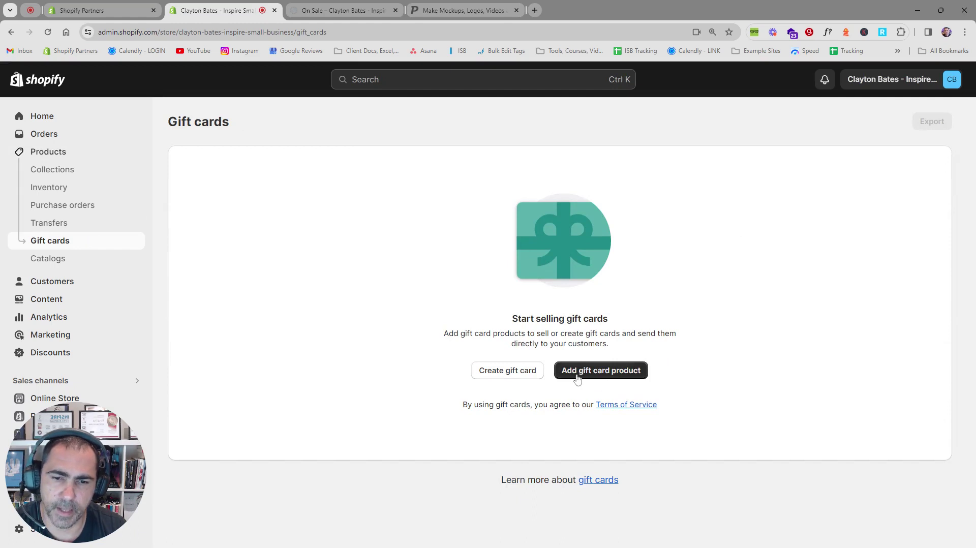
left_click(630, 376)
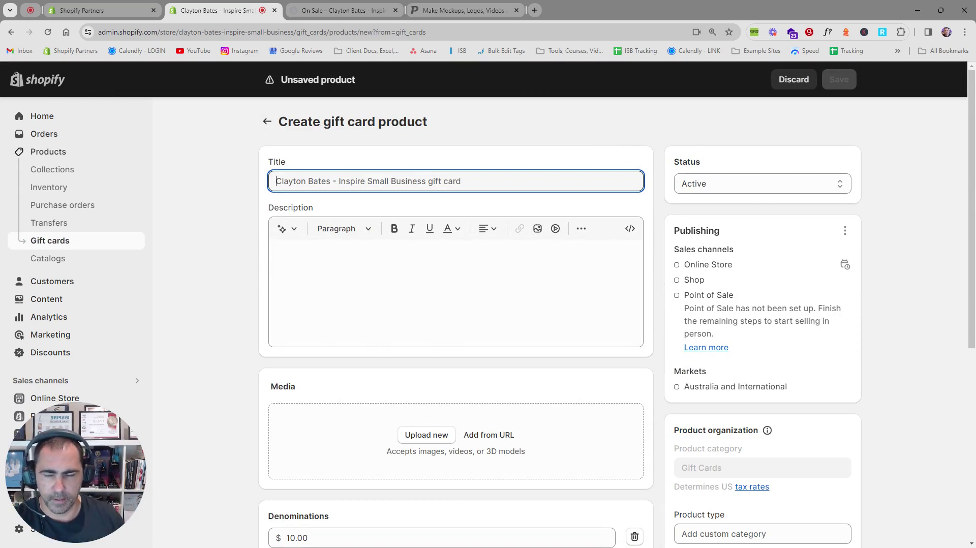
- Title the product "Inspire Small Business - Gift Card" and add the description beginning "Searching for the perfect present? Look no further!"
key("ctrl+a")
type("In")
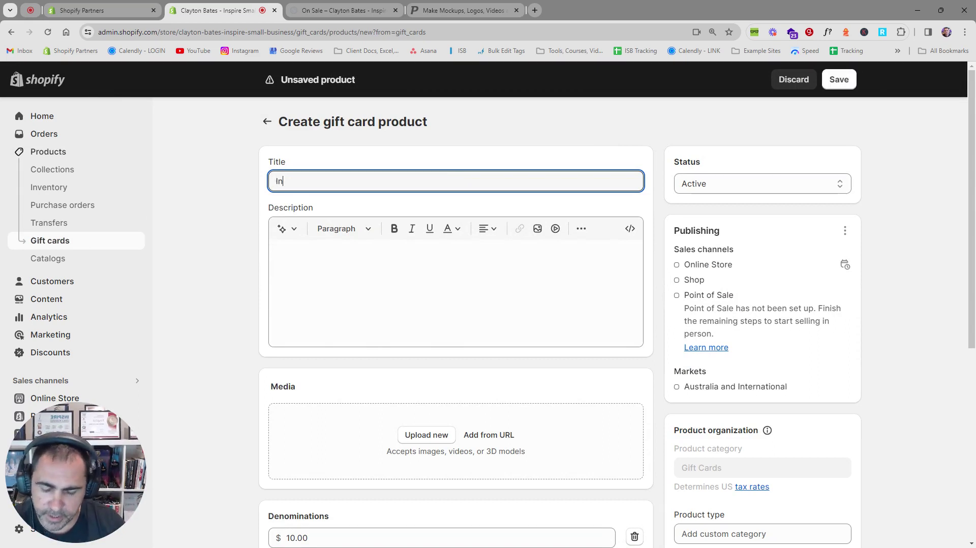
type("spire Small B")
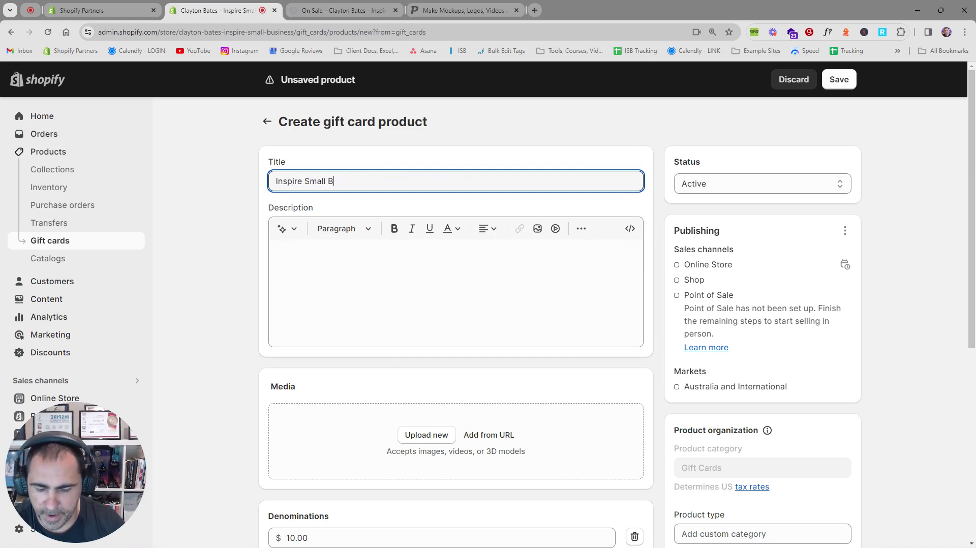
type("usiness - ")
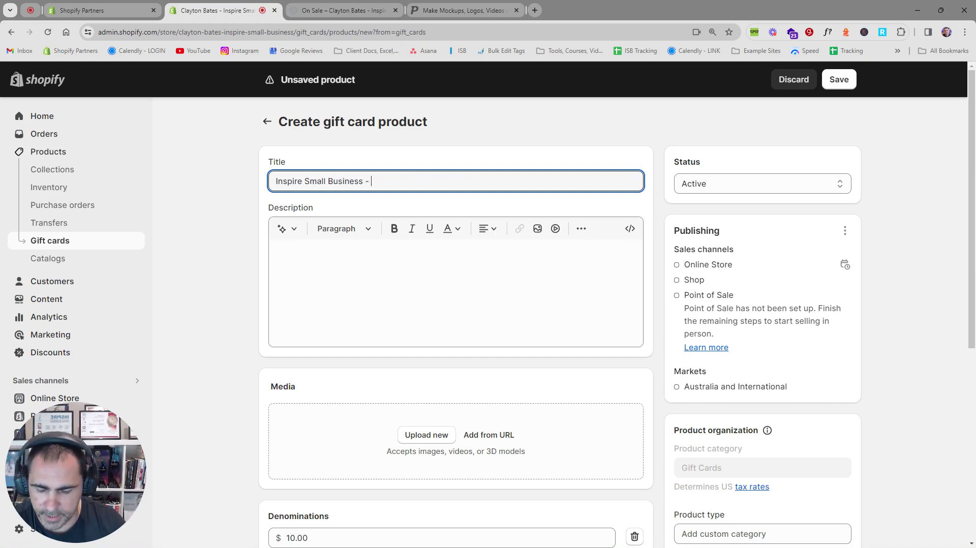
type("Gift Card")
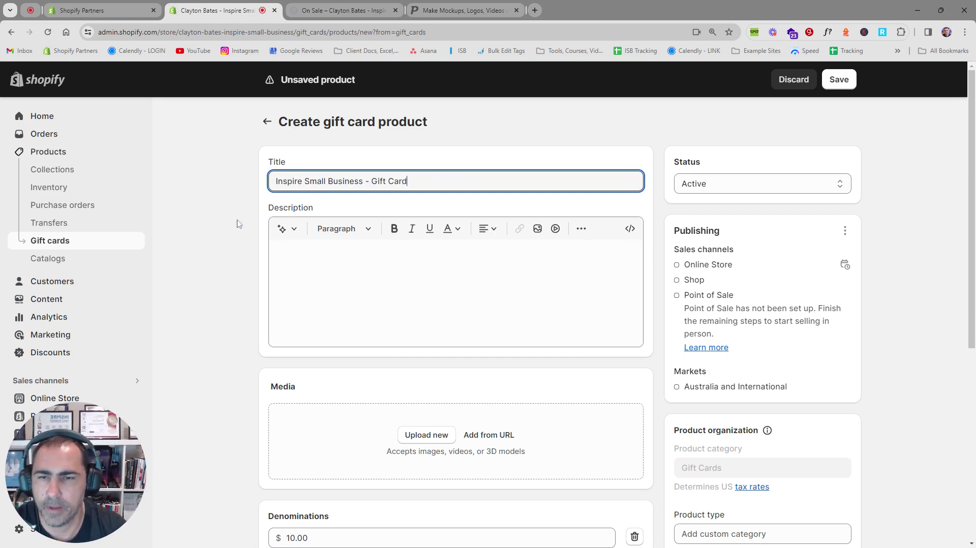
left_click(285, 270)
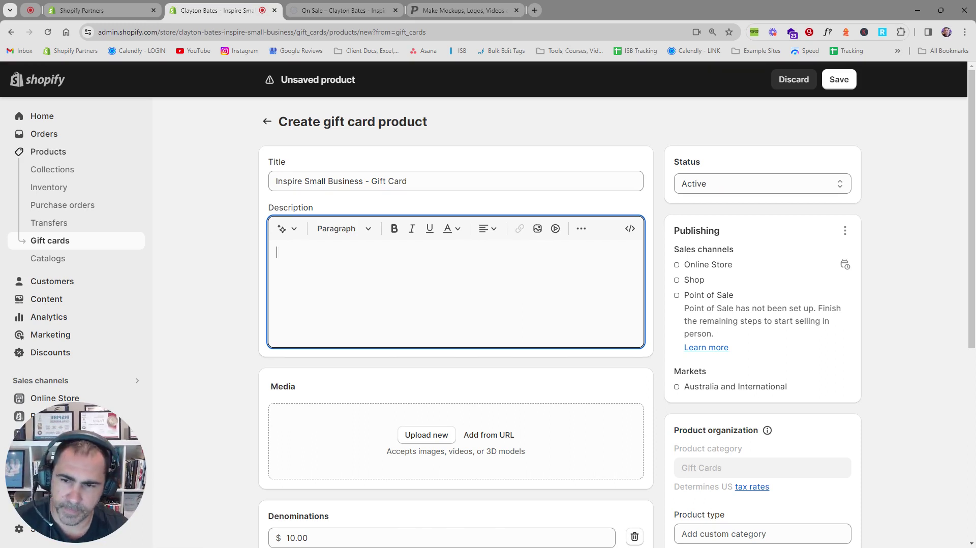
type("Searching for the perfect present? Look no further! Introducing our Unisex Staple T-Shirt Gift Card – the ultimate ticket to softness, comfort, and style galore!  Surprise your loved ones with the freedom to choose their perfect fit and feel. Whether they're into cozy loungewear or flaunting a fabulous look, this gift card unlocks a world of soft and stretchy possibilities. It's not just a card; it's an invitation to a personalized style adventure!  Let them experience the joy of selecting the perfect tee, feeling the luxurious softness, and embracing a fit that's as flattering as it is fabulous. Ideal for any occasion, this gift card is the ultimate gesture of love, comfort, and style rolled into one.  Give the gift of choice – because nothing says \"I care\" like the freedom to rock the comfiest and coolest threads. Grab your Unisex Staple T-Shirt Gift Card today and let the softness spree begin!")
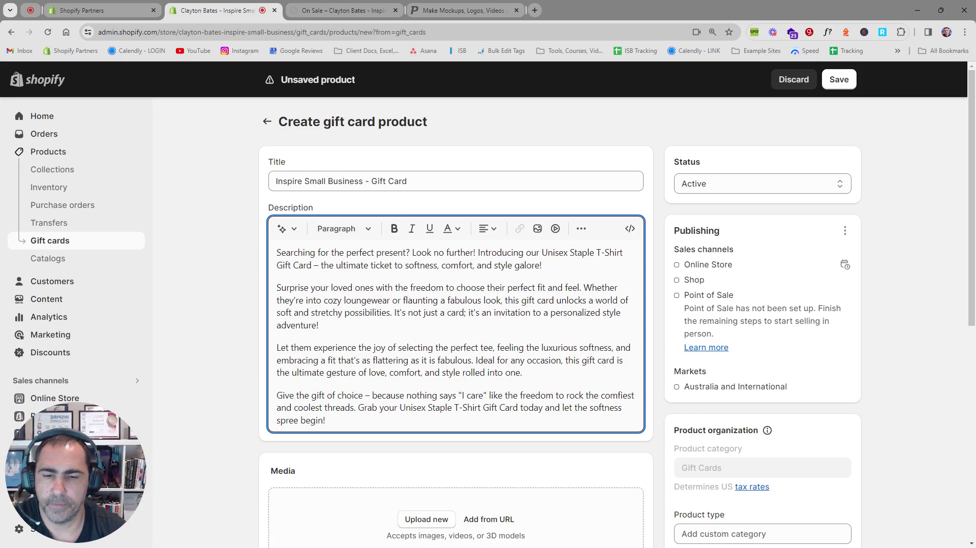
- Add a $60.00 denomination to the gift card
scroll(754, 252, "down", 4)
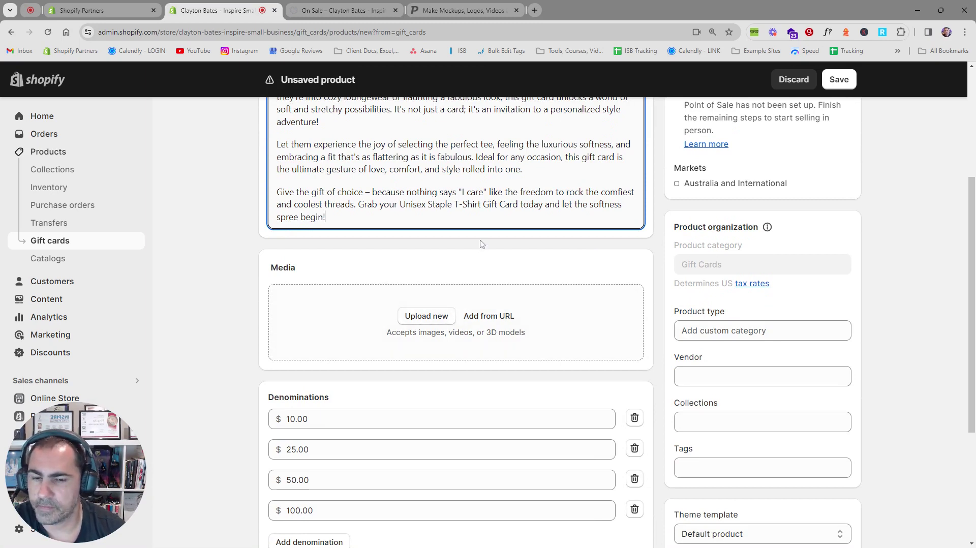
scroll(519, 261, "down", 4)
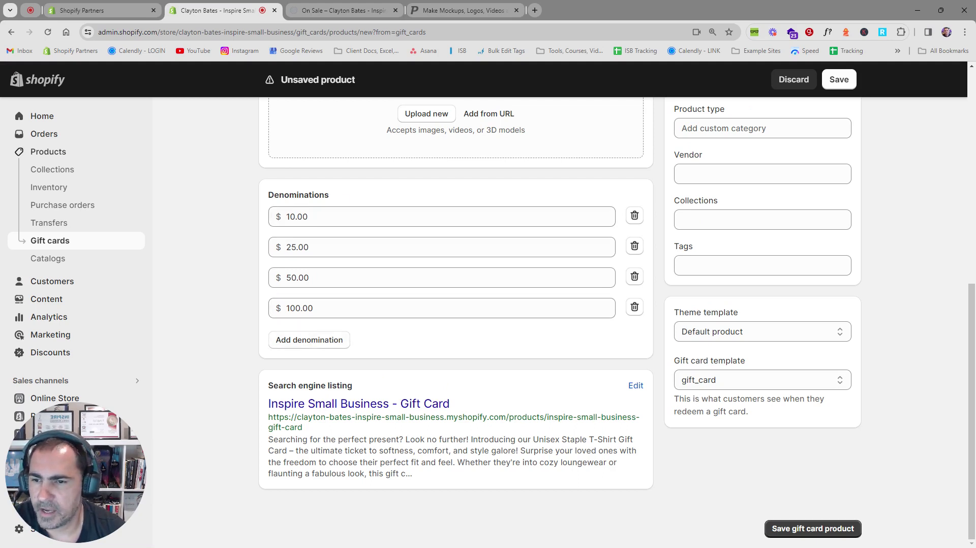
left_click(317, 342)
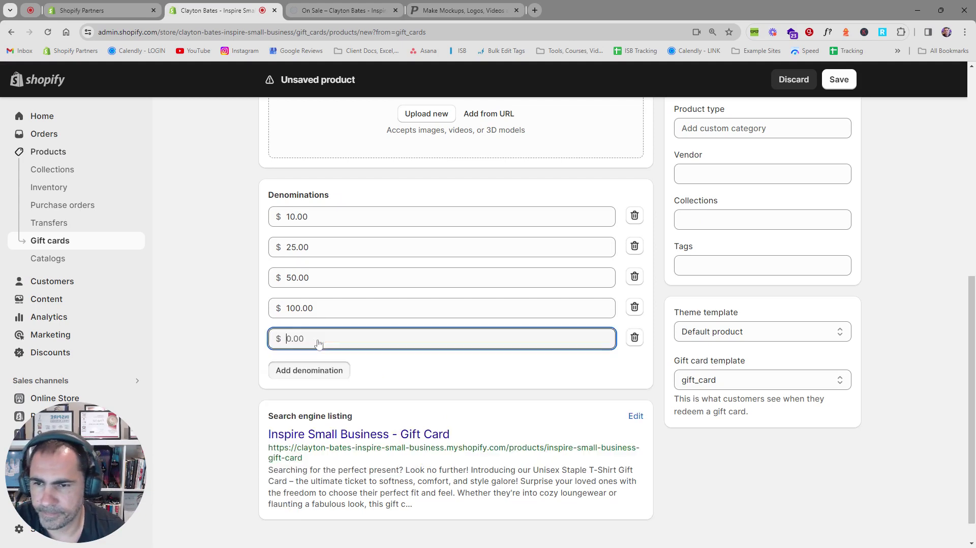
type("60")
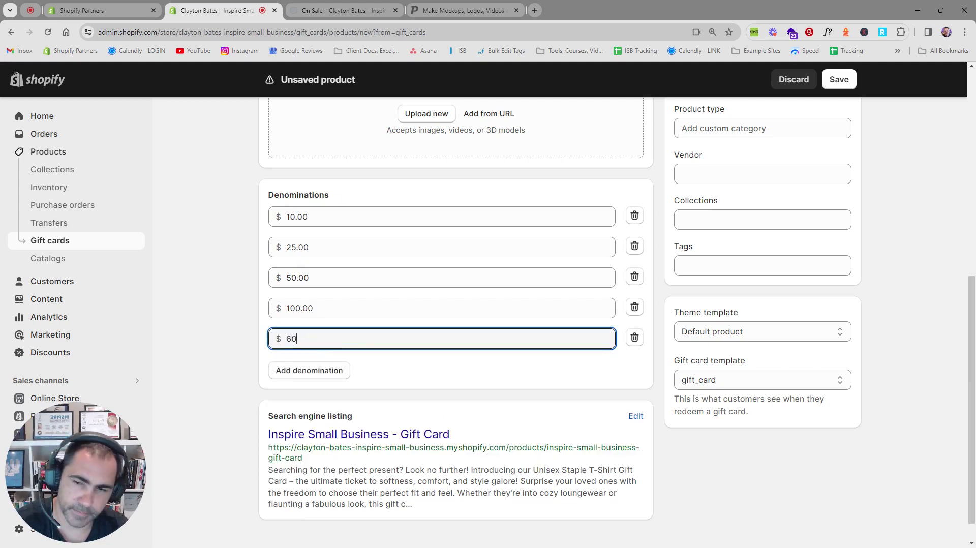
left_click(208, 358)
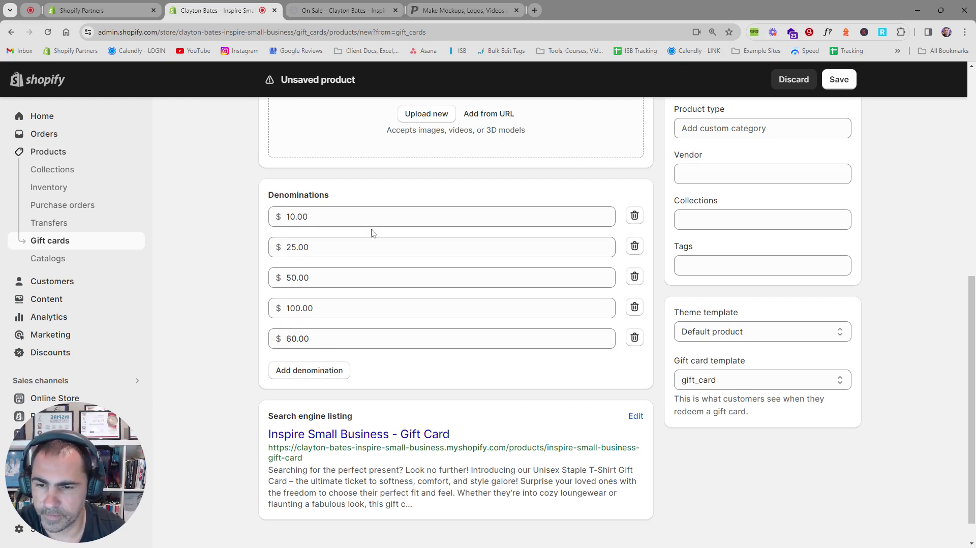
- Open the search engine listing for editing and insert the full product description as its meta description
scroll(376, 435, "up", 1)
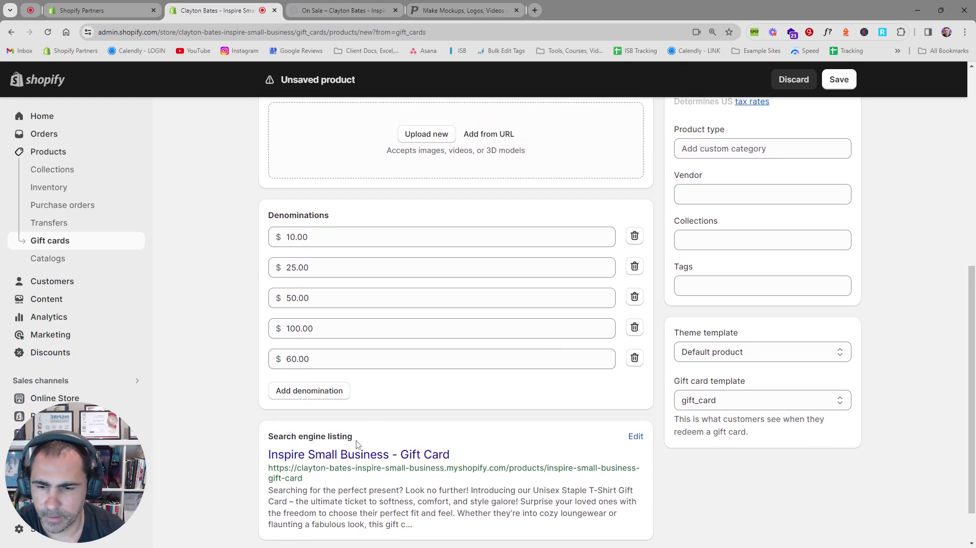
scroll(376, 425, "down", 2)
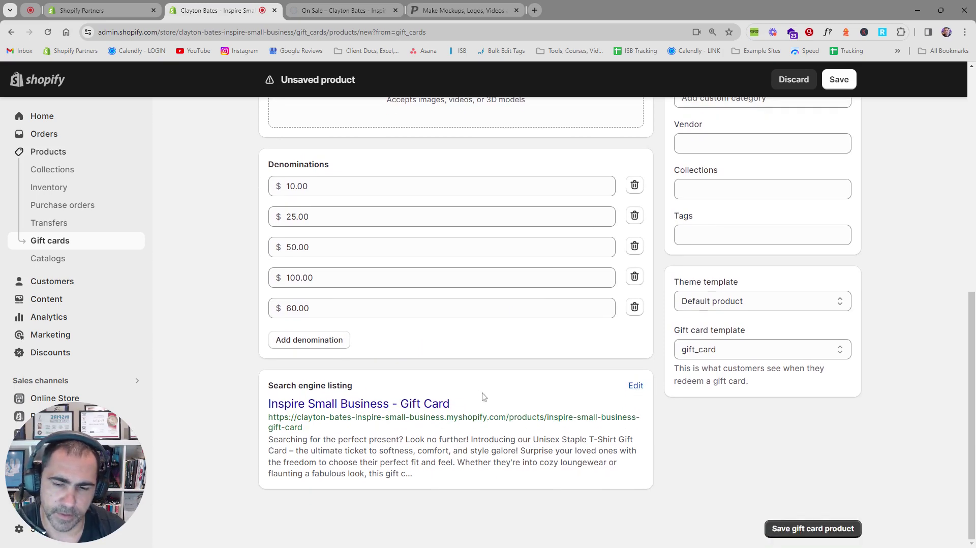
left_click(636, 387)
scroll(627, 377, "down", 4)
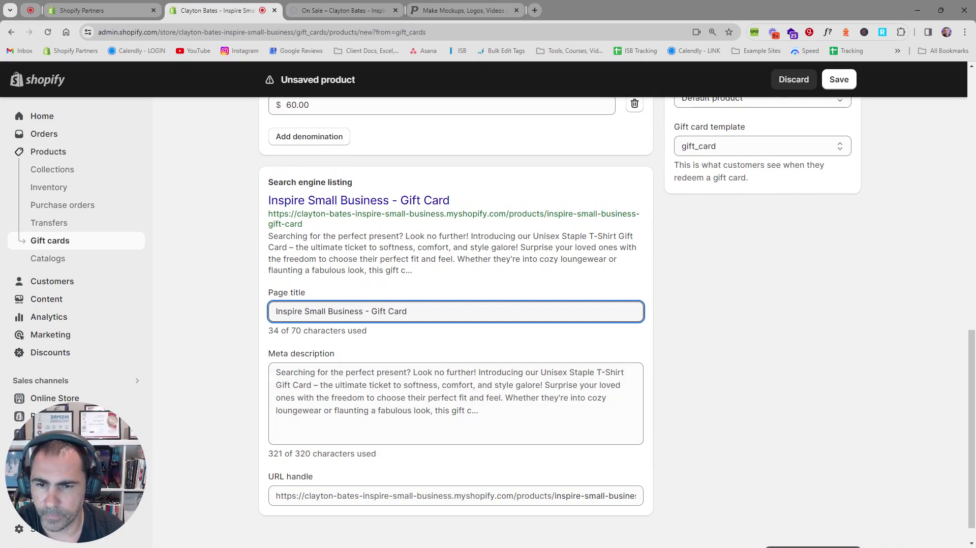
key("ctrl+a")
left_click(372, 435)
type("Searching for the perfect present? Look no further! Introducing our Unisex Staple T-Shirt Gift Card – the ultimate ticket to softness, comfort, and style galore! Surprise your loved ones with the freedom to choose their perfect fit and feel. Whether they're into cozy loungewear or flaunting a fabulous look, this gift card unlocks a world of soft and stretchy possibilities. It's not just a card; it's an invitation to a personalized style adventure! Let them experience the joy of selecting the perfect tee, feeling the luxurious softness, and embracing a fit that's as flattering as it is fabulous. Ideal for any occasion, this gift card is the ultimate gesture of love, comfort, and style rolled into one. Give the gift of choice – because nothing says \\\"I care\\\" like the freedom to rock the comfiest and coolest threads. Grab your Unisex Staple T-Shirt Gift Card today and let the softness spree begin!")
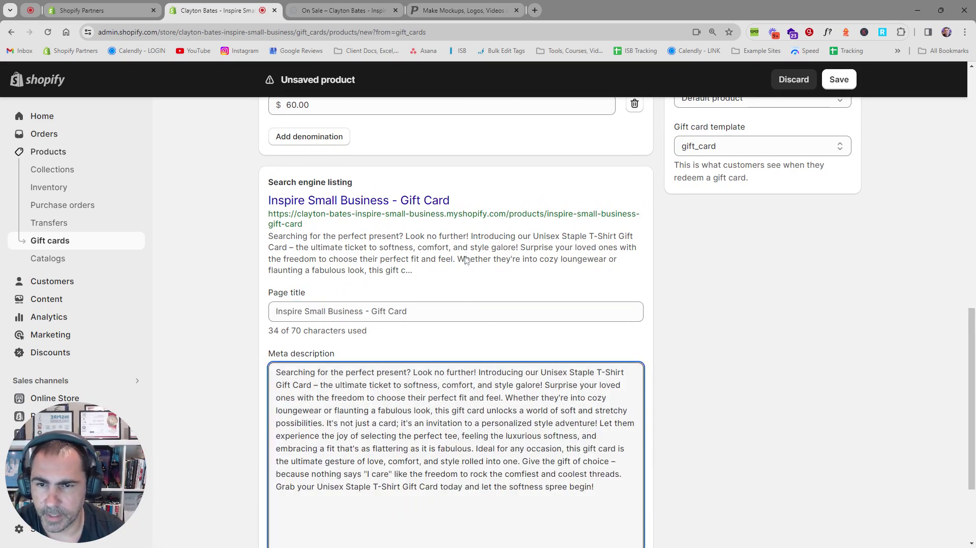
- Shorten the meta description so it ends after "the freedom to choose their perfect fit and feel."
scroll(371, 435, "down", 1)
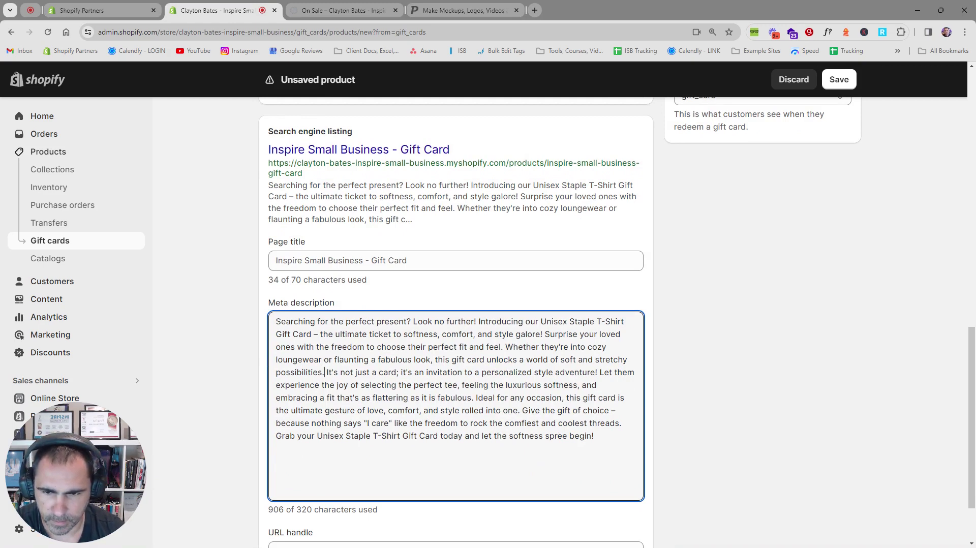
left_click_drag(325, 372, 593, 436)
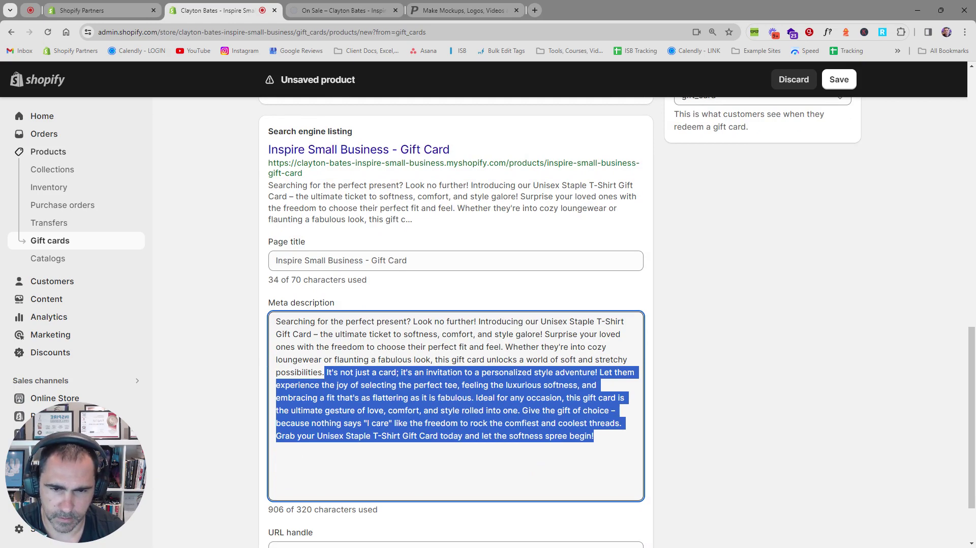
left_click(604, 410)
left_click_drag(601, 372, 595, 436)
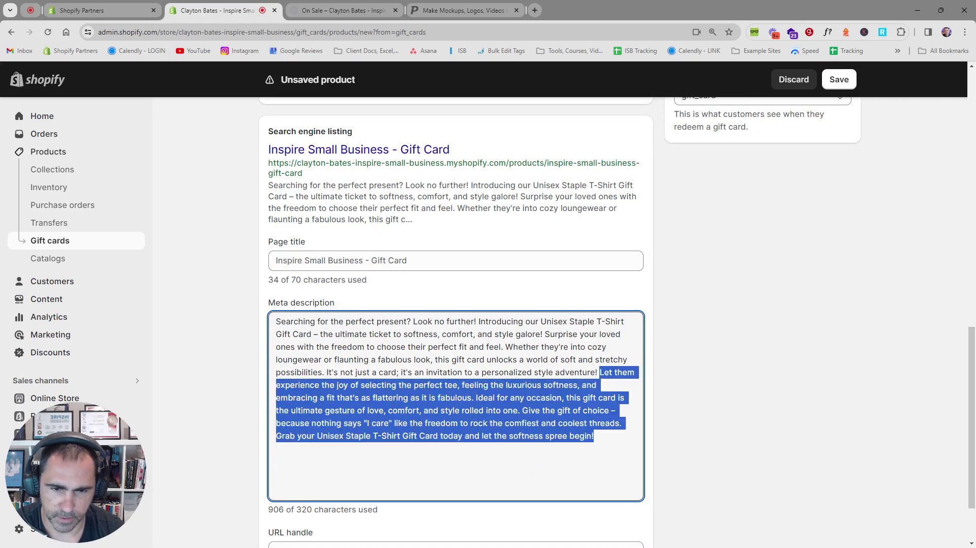
key("BackSpace")
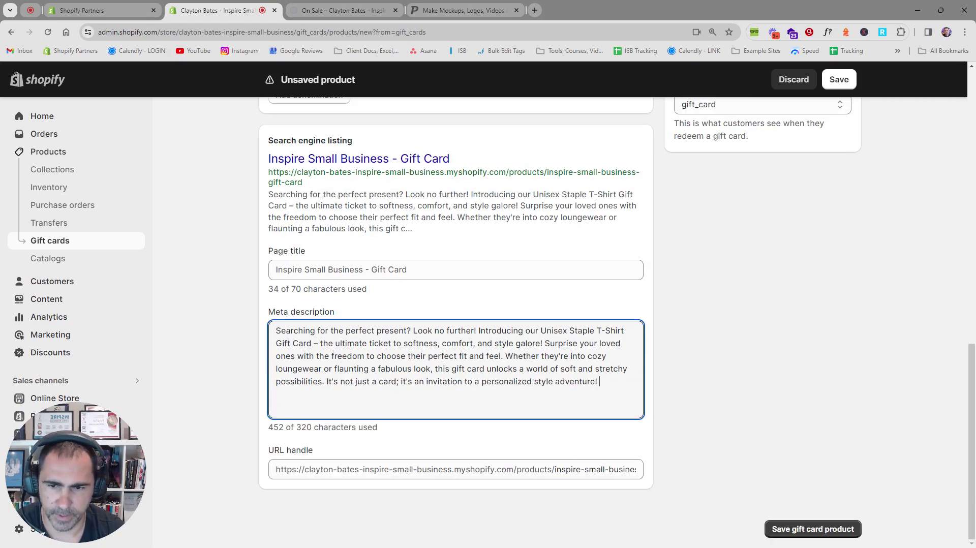
left_click_drag(505, 356, 598, 382)
key("BackSpace")
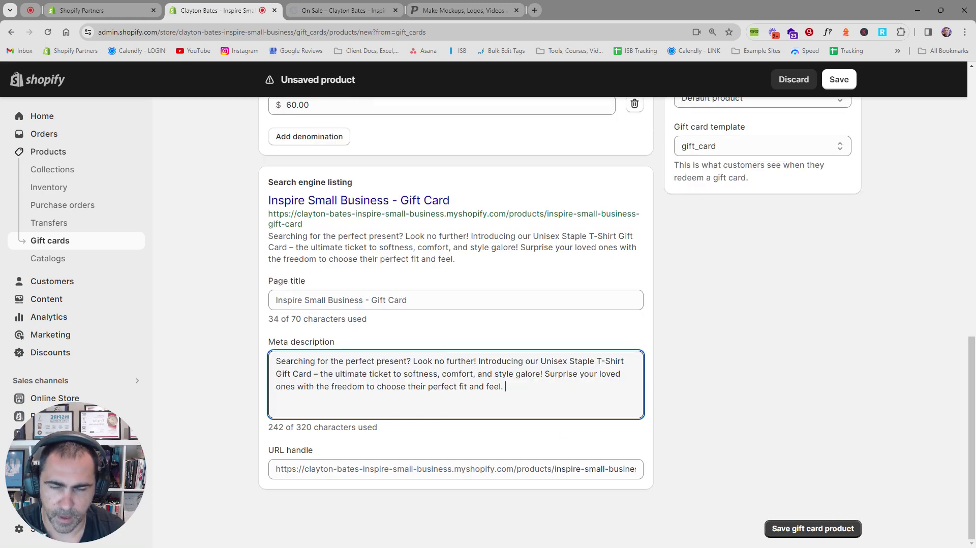
key("BackSpace")
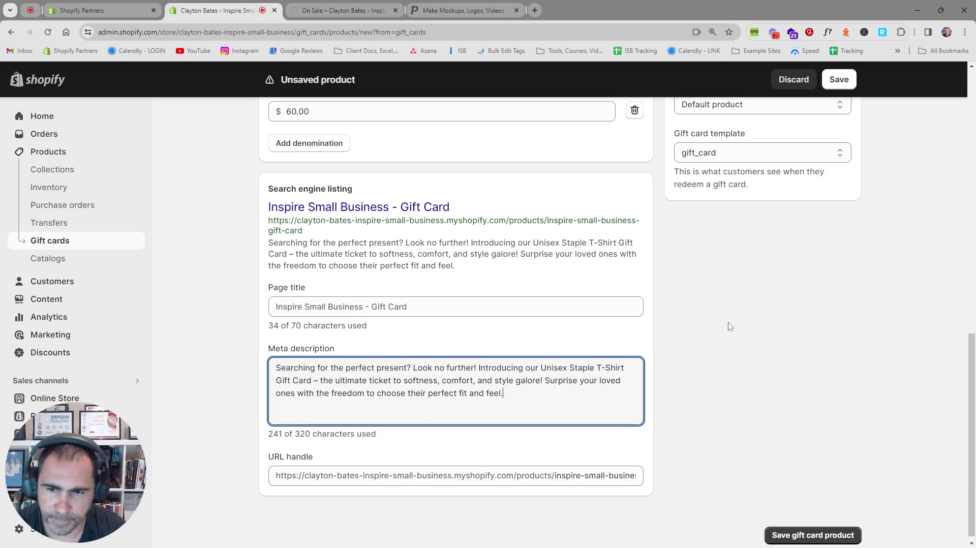
- Review the title, URL and description in the search engine listing preview
scroll(730, 326, "up", 1)
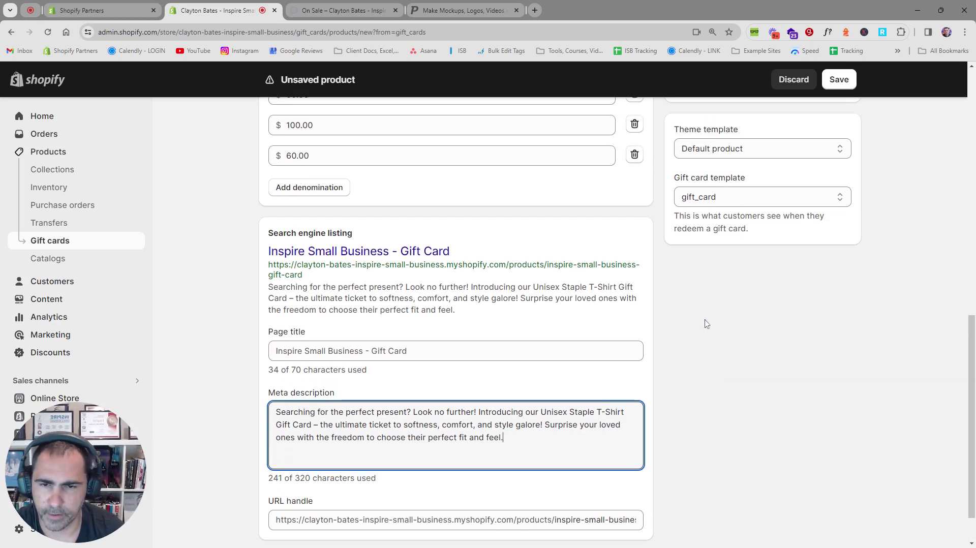
scroll(708, 329, "up", 1)
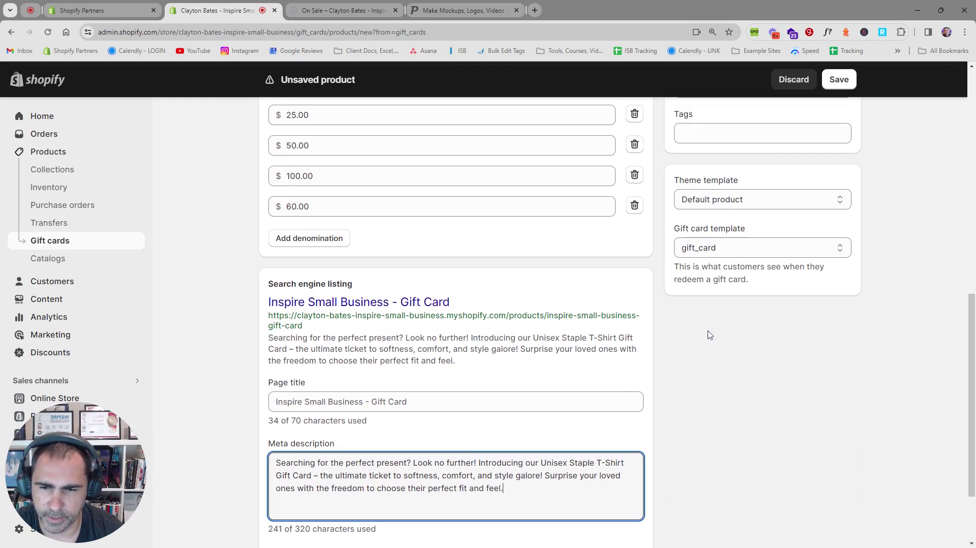
scroll(709, 334, "down", 1)
left_click_drag(457, 311, 261, 254)
left_click(449, 314)
left_click_drag(317, 279, 268, 262)
left_click(322, 277)
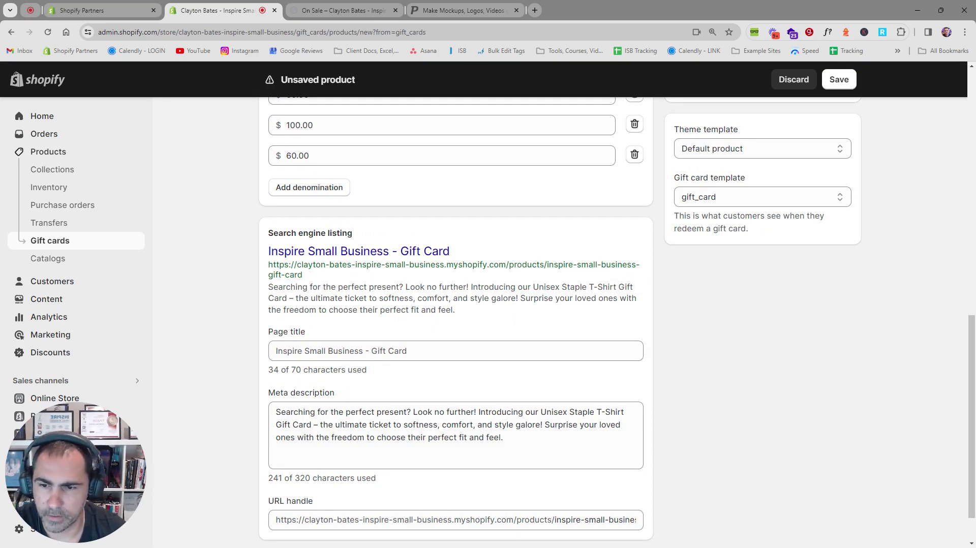
- Review the gift card form and check the product's status setting
scroll(904, 349, "up", 2)
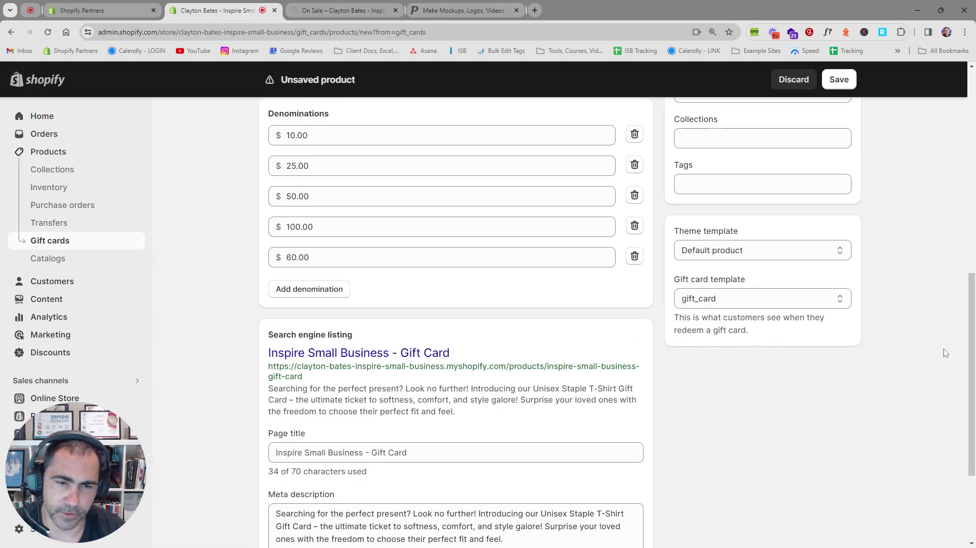
scroll(945, 353, "up", 3)
scroll(802, 261, "up", 5)
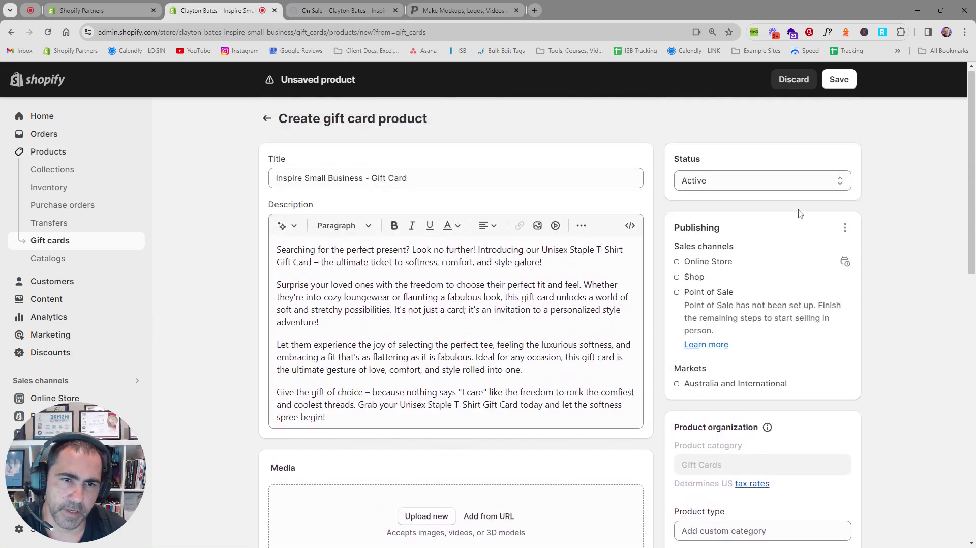
scroll(805, 219, "down", 3)
scroll(805, 219, "down", 1)
scroll(824, 221, "up", 5)
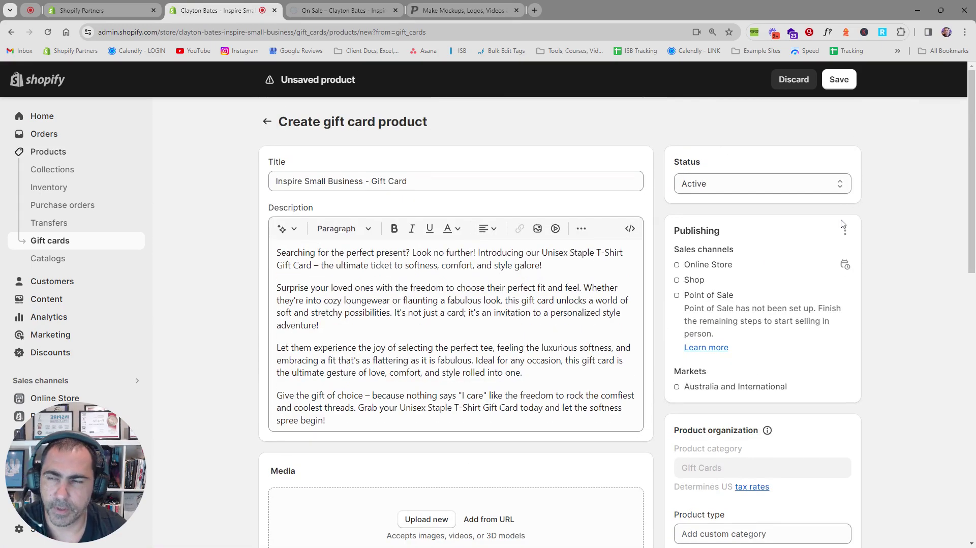
left_click(740, 191)
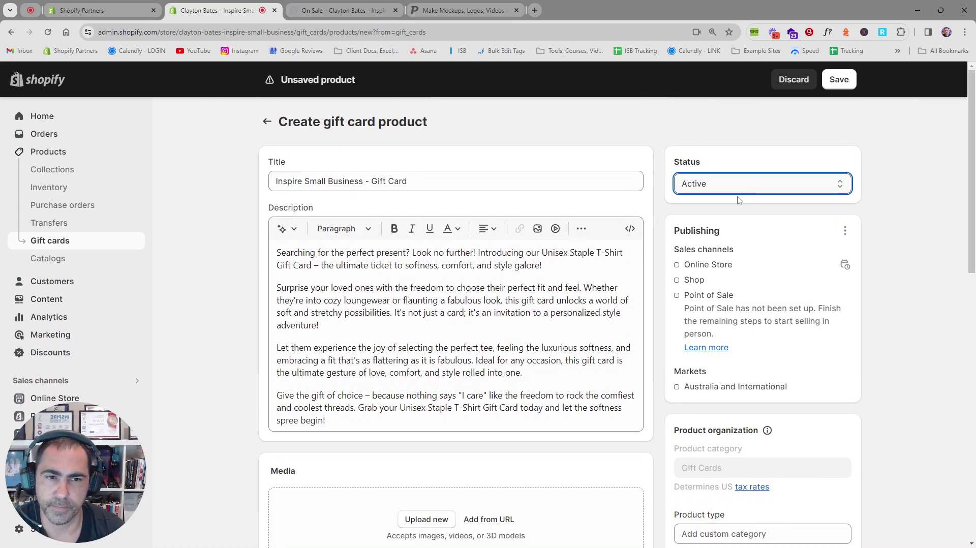
left_click(900, 199)
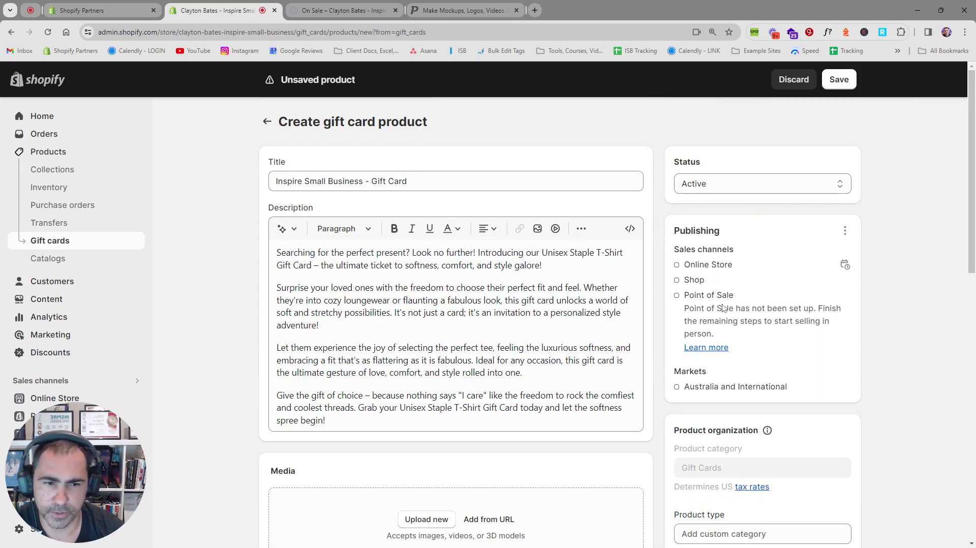
- Set the product type to "Gift Card" in the product organization details
scroll(723, 308, "down", 5)
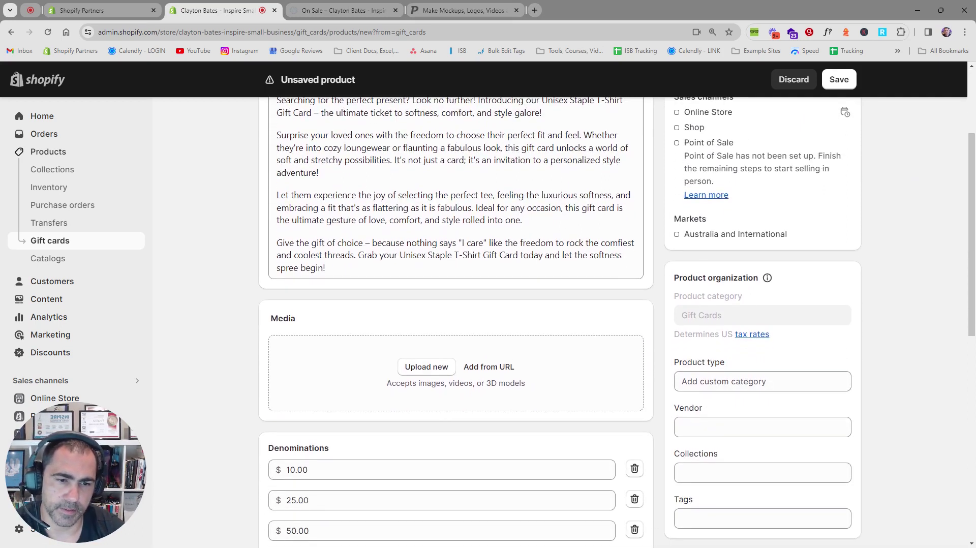
left_click(722, 280)
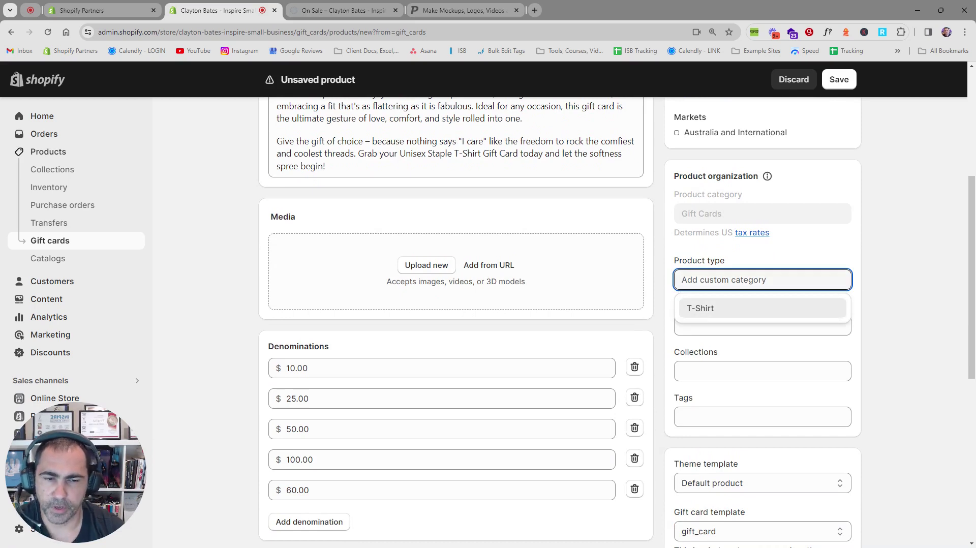
type("Gift Card")
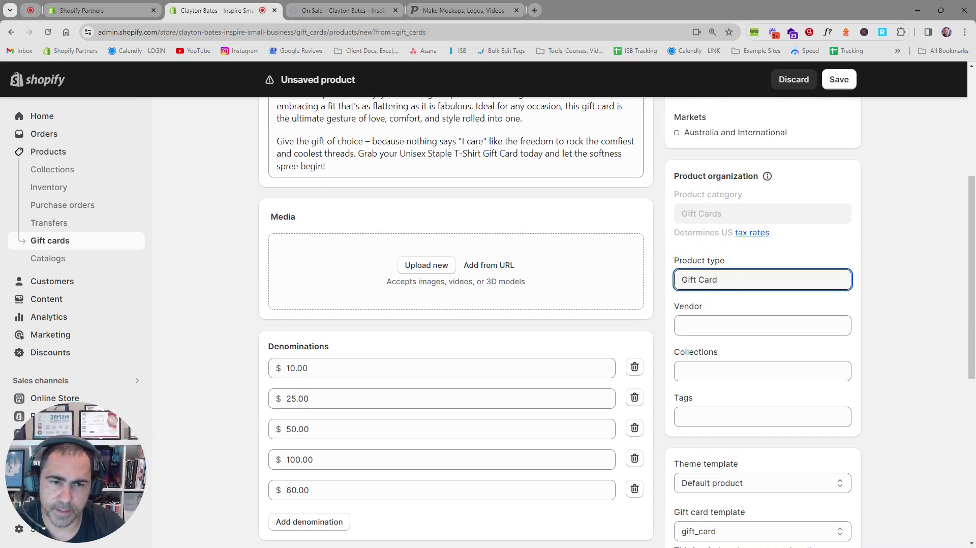
- Set the vendor to "Inspire Small Business" in the product organization details
left_click_drag(722, 280, 647, 279)
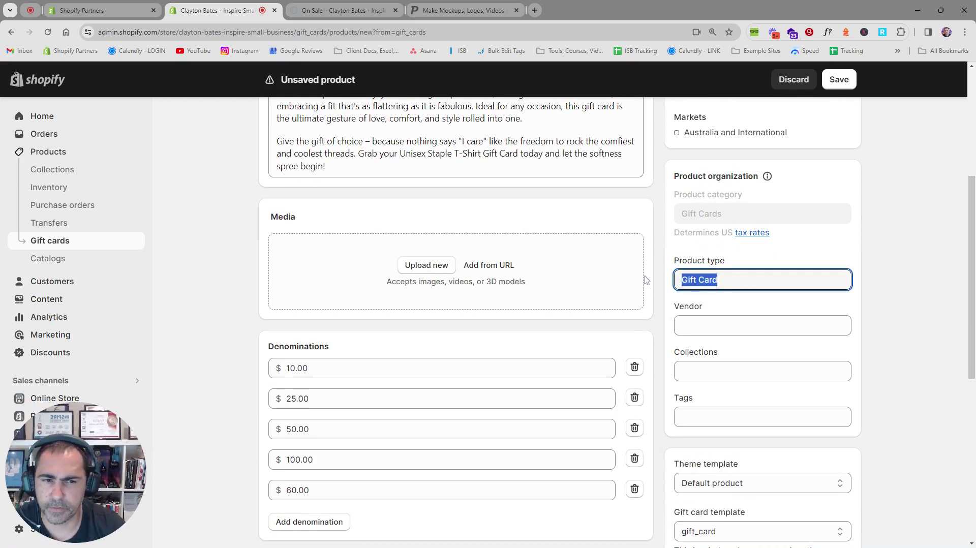
left_click(684, 325)
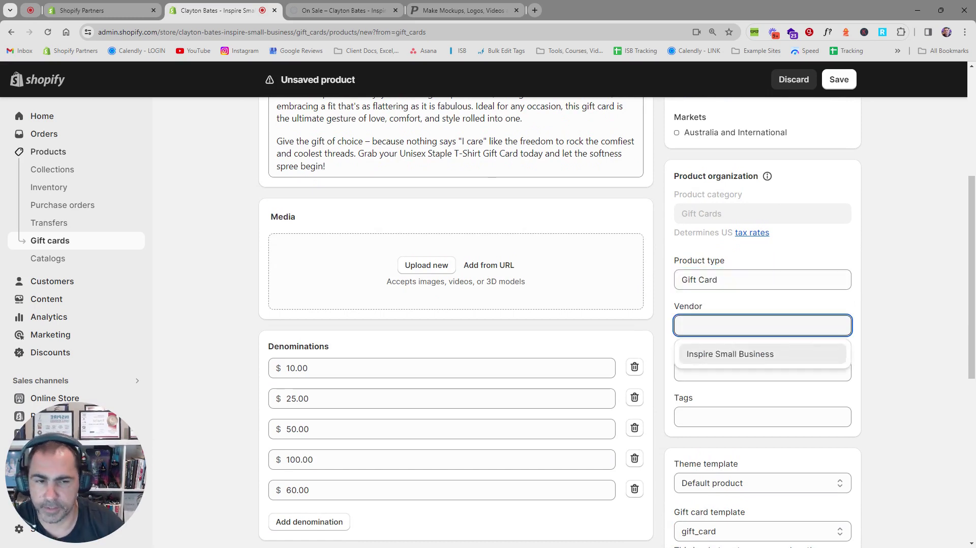
left_click(719, 354)
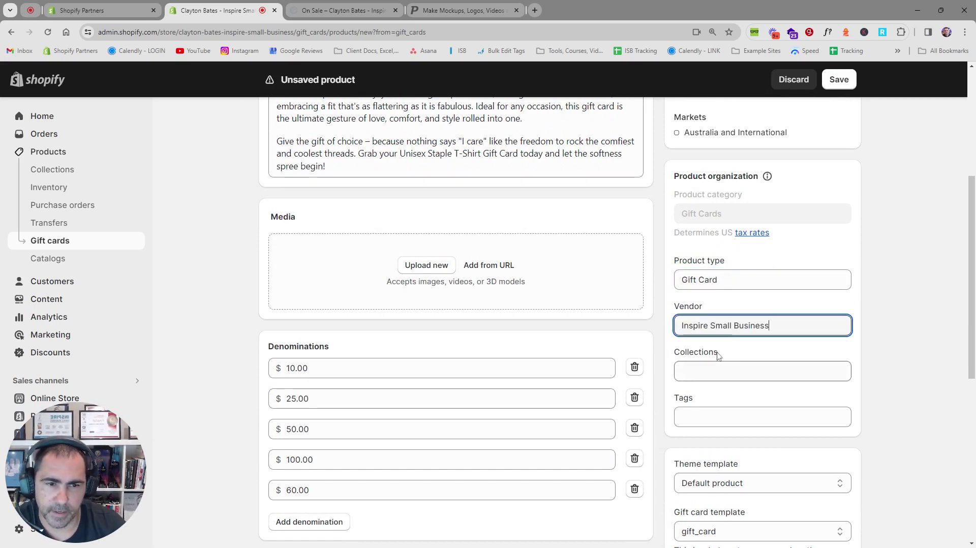
- Check the available collections without choosing one, and enter "Gift Card" as the product's tag
left_click(716, 370)
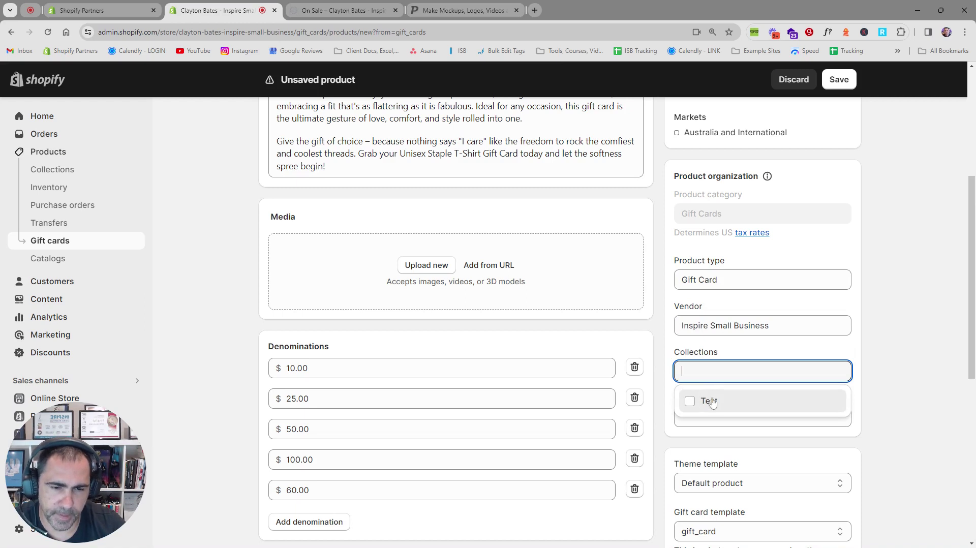
left_click(875, 339)
left_click(812, 417)
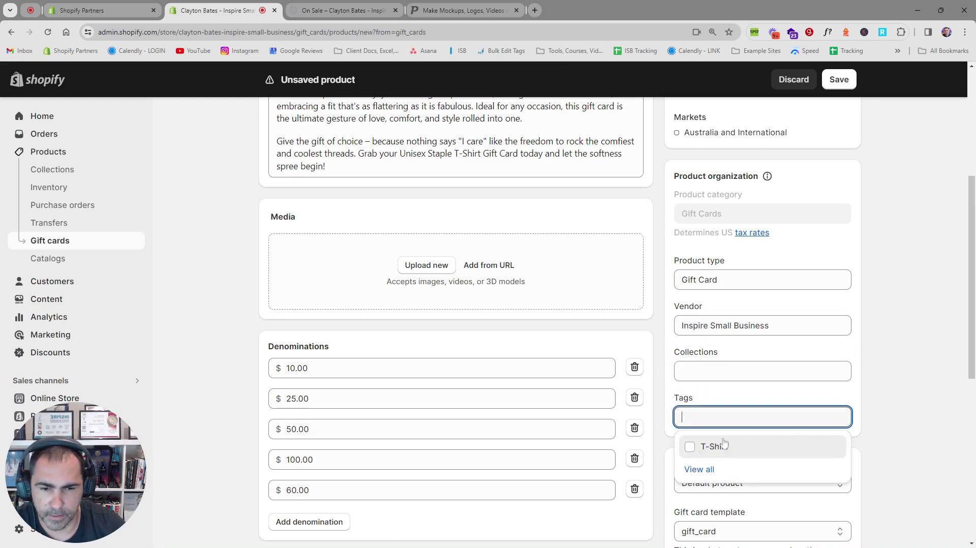
type("G")
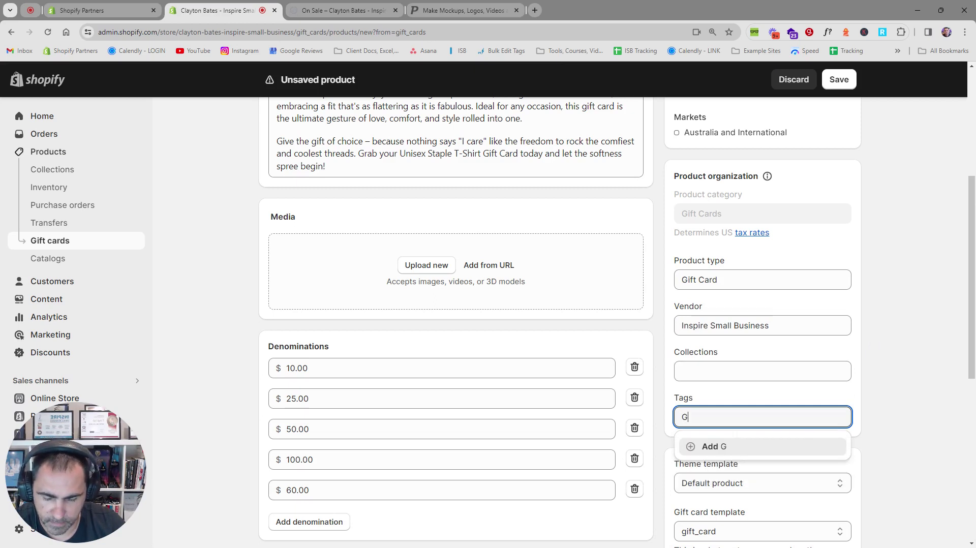
type("ift Card")
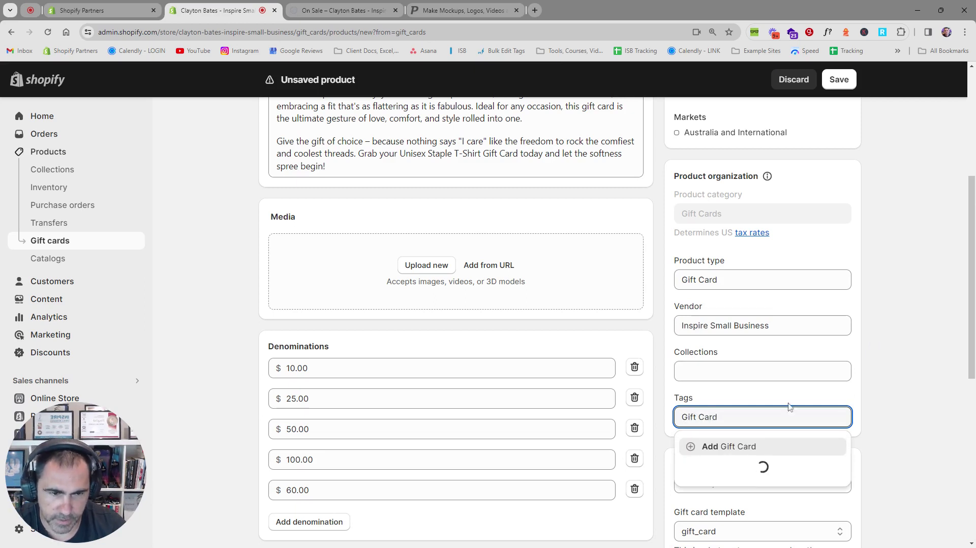
left_click(869, 387)
- Check the theme template and gift card template settings, and save the new gift card product
scroll(839, 390, "down", 2)
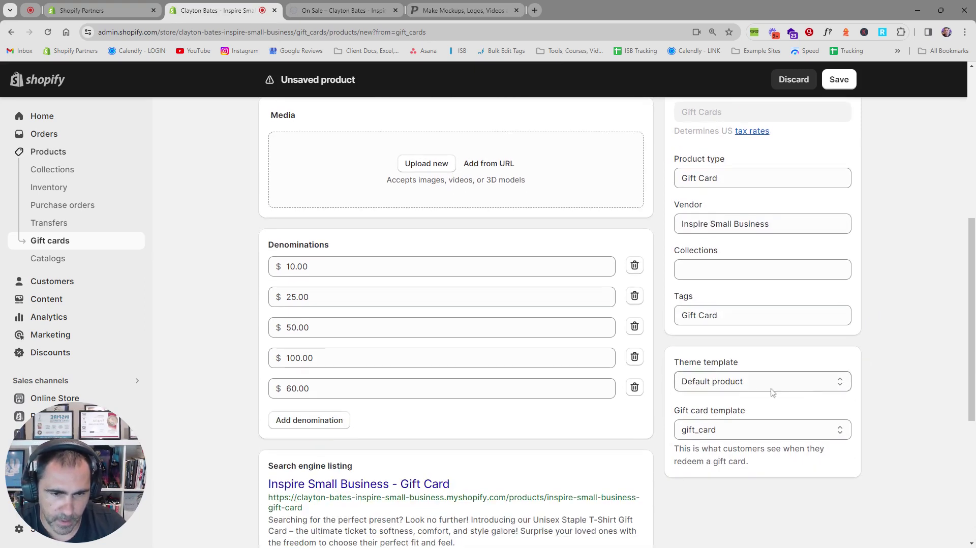
left_click(746, 387)
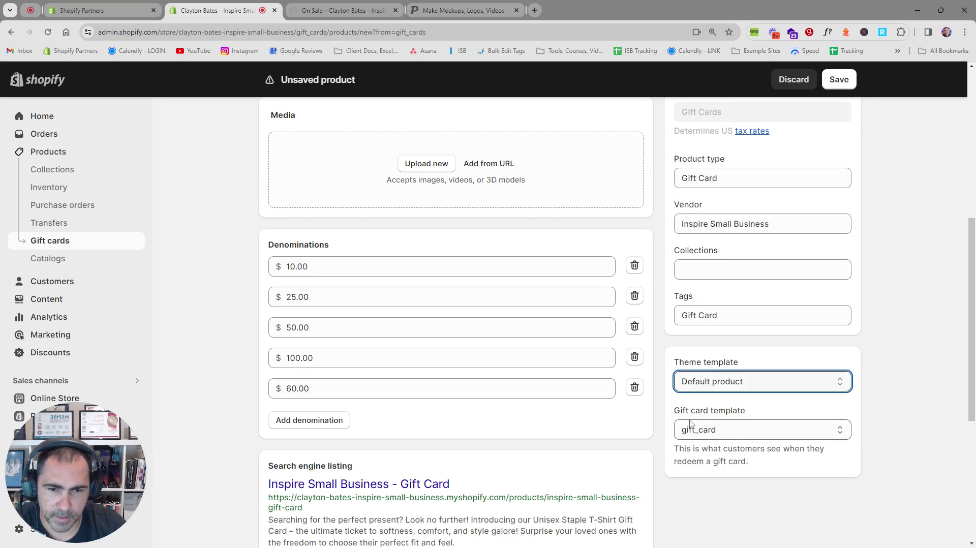
left_click(719, 434)
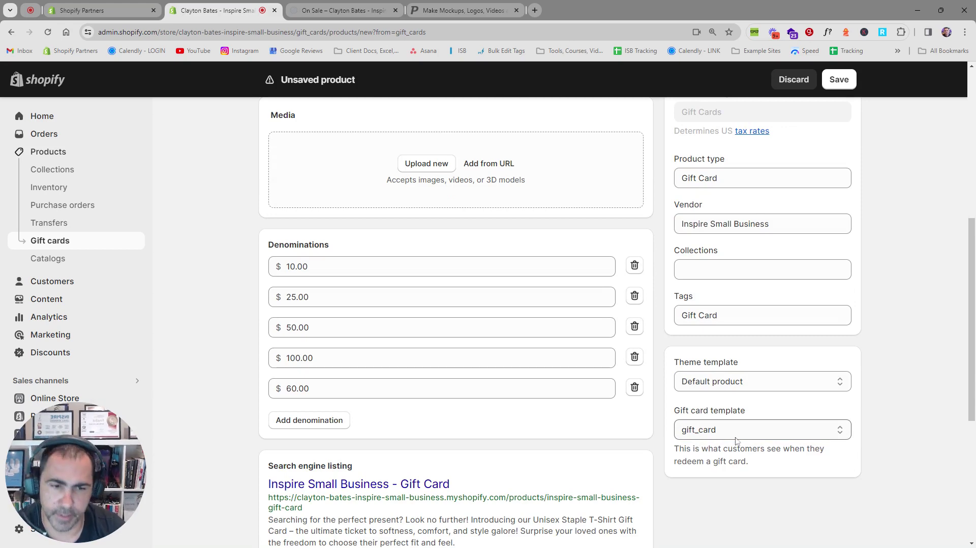
scroll(735, 440, "up", 7)
left_click(848, 80)
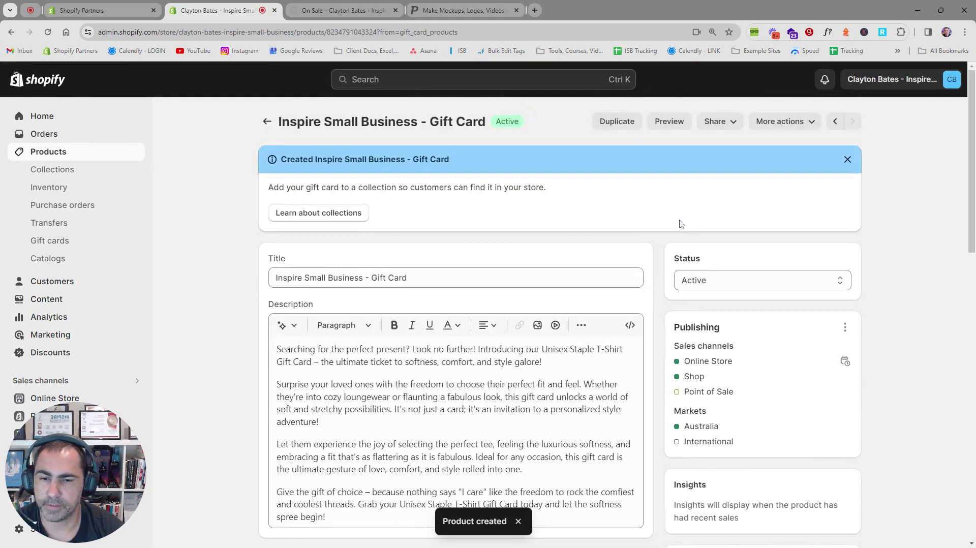
- Reorder the denomination values in the product's variants so that $60.00 comes before $100.00
scroll(687, 222, "down", 10)
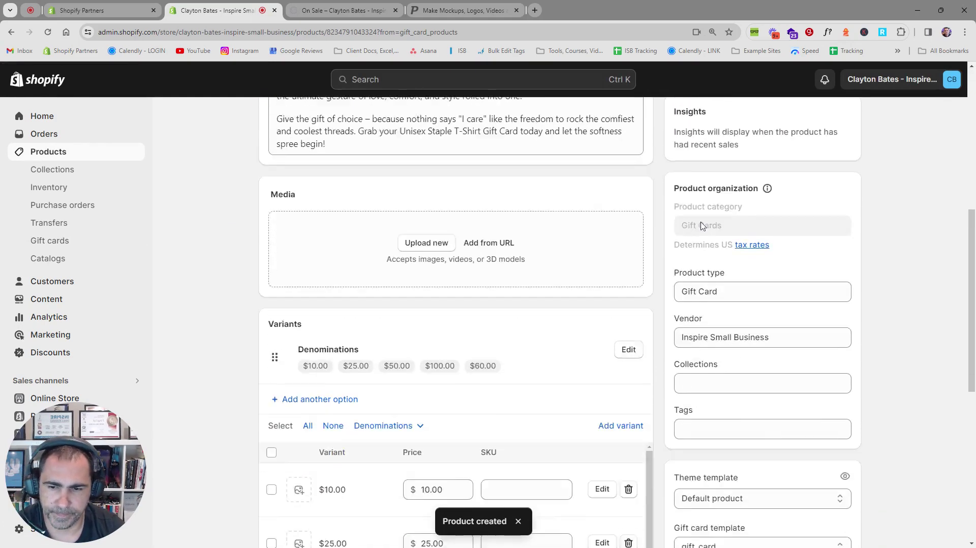
scroll(706, 230, "up", 2)
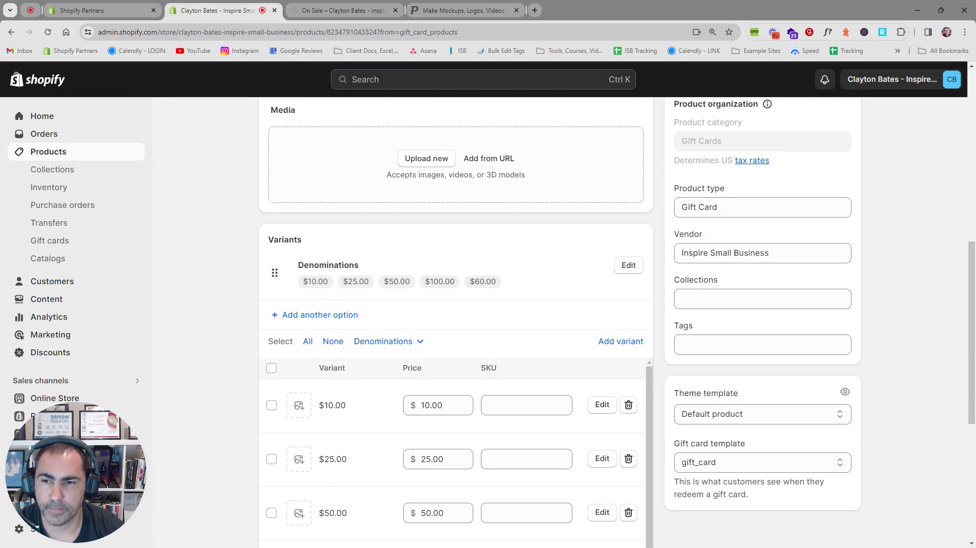
left_click_drag(300, 281, 527, 308)
left_click(629, 266)
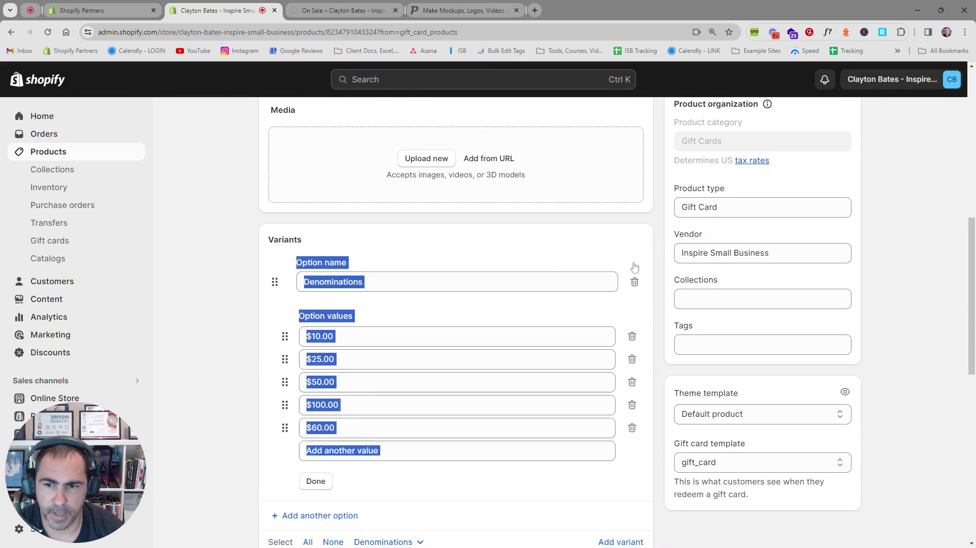
left_click(466, 310)
left_click_drag(285, 427, 275, 405)
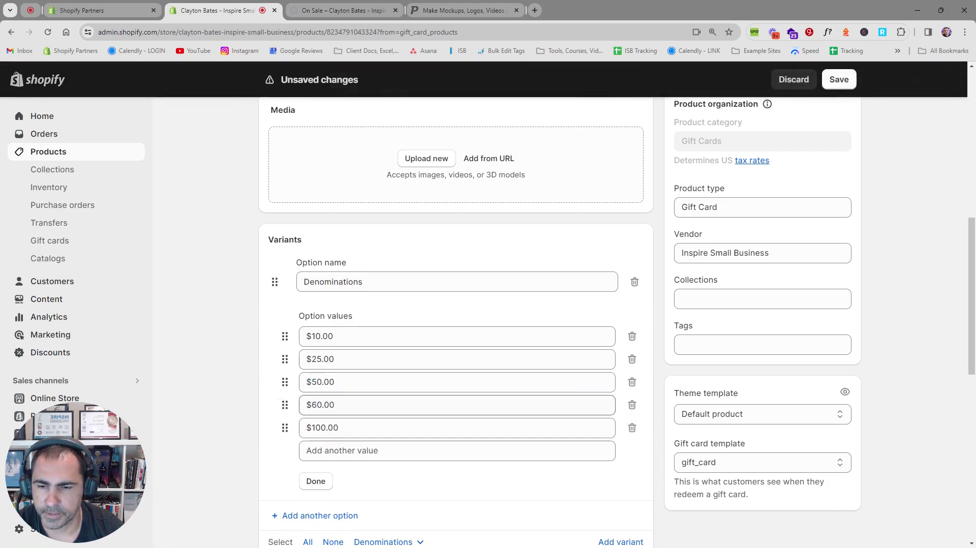
left_click(315, 483)
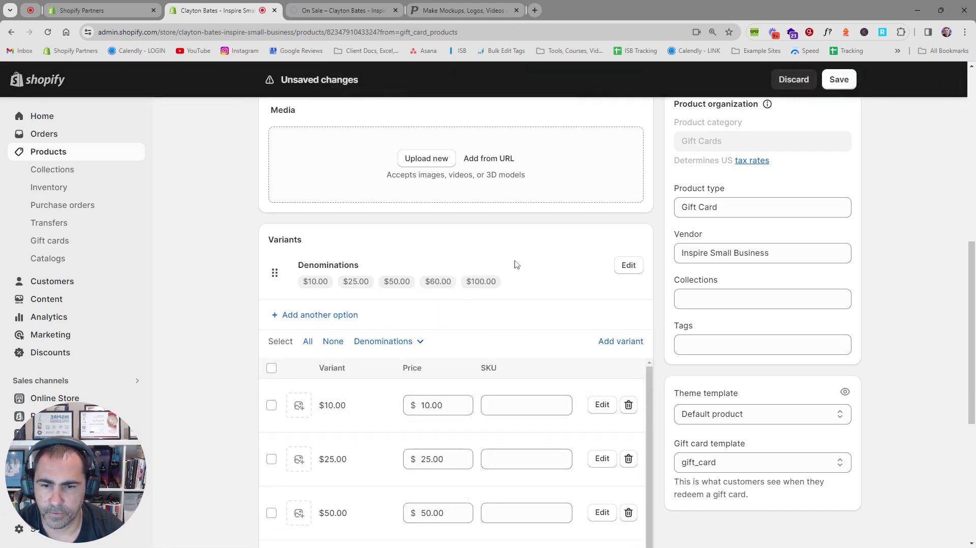
- Review the variant list and the image selection for the $10.00 variant without adding an image
scroll(545, 276, "down", 5)
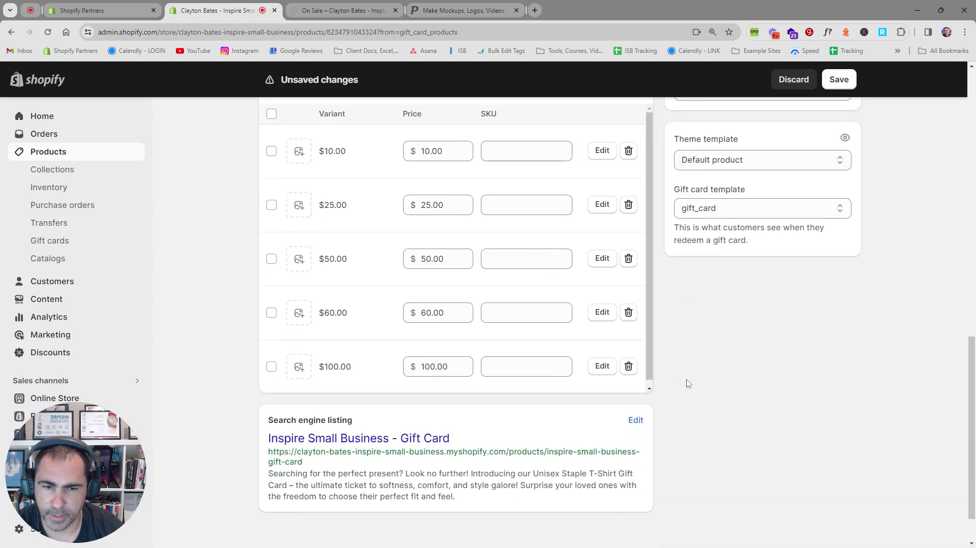
scroll(307, 255, "up", 3)
scroll(305, 228, "down", 2)
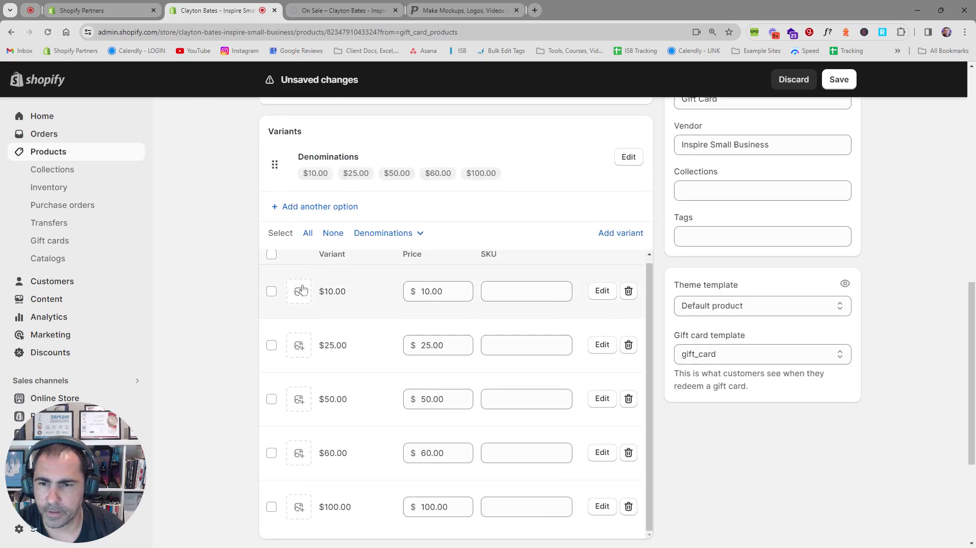
left_click(299, 197)
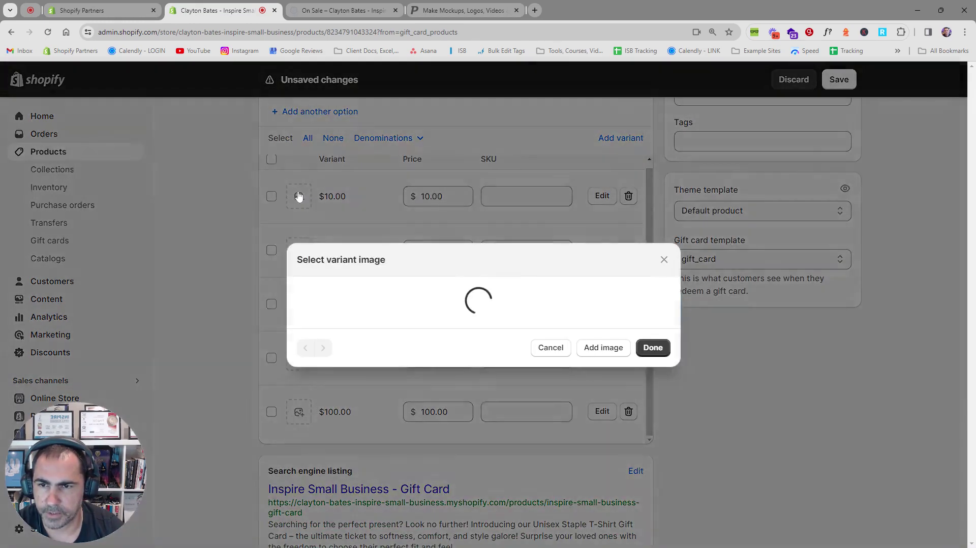
left_click(535, 383)
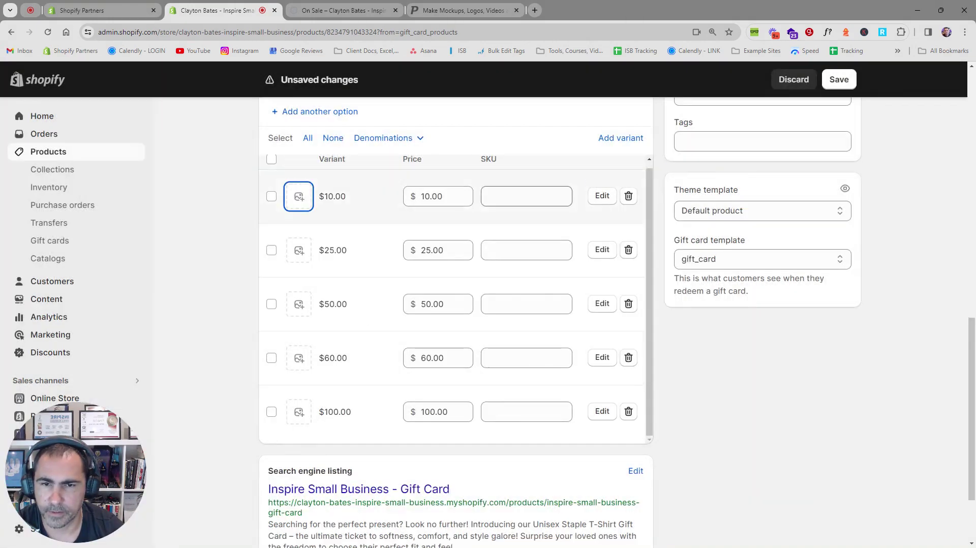
left_click(702, 380)
- Save the reordered denominations on the gift card product
scroll(744, 381, "up", 12)
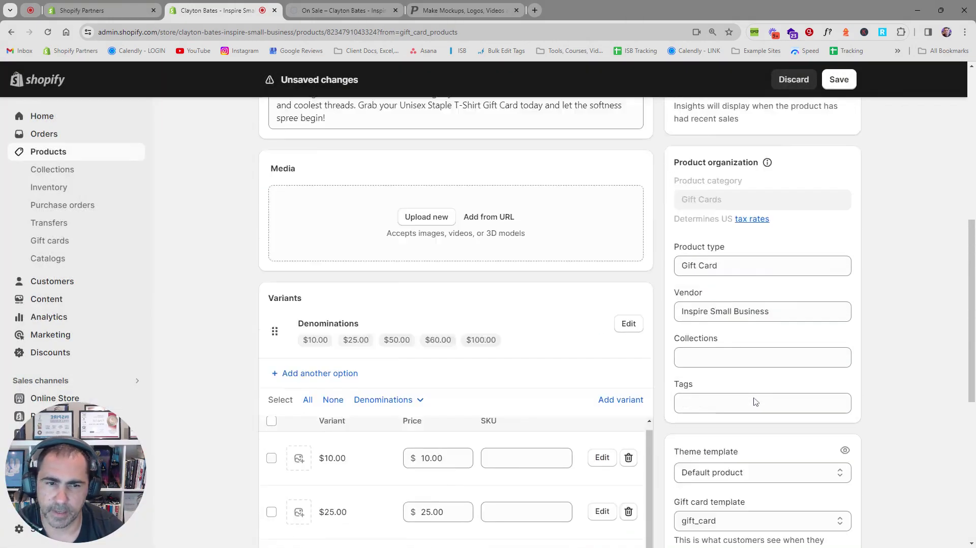
left_click(839, 80)
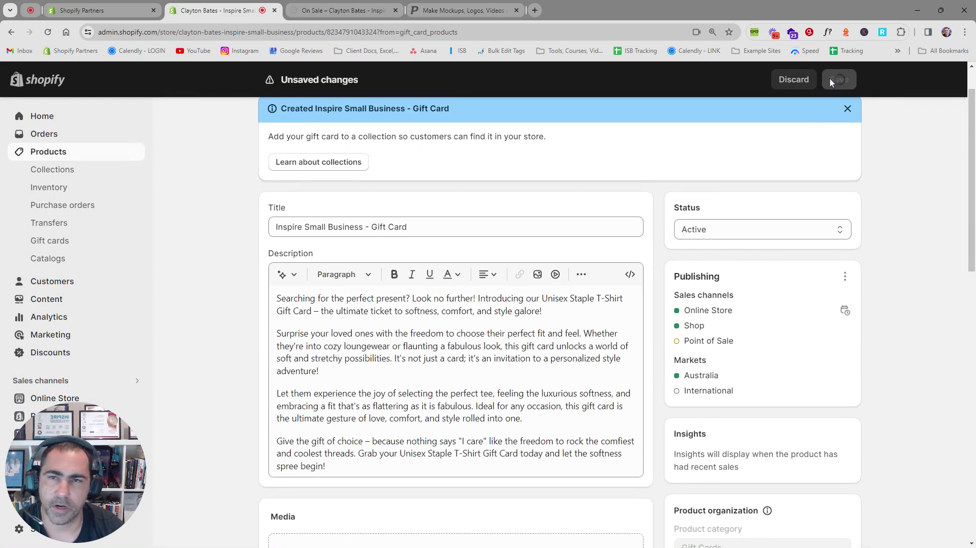
- Switch to the Placeit site and search its templates for "gift card"
left_click(470, 10)
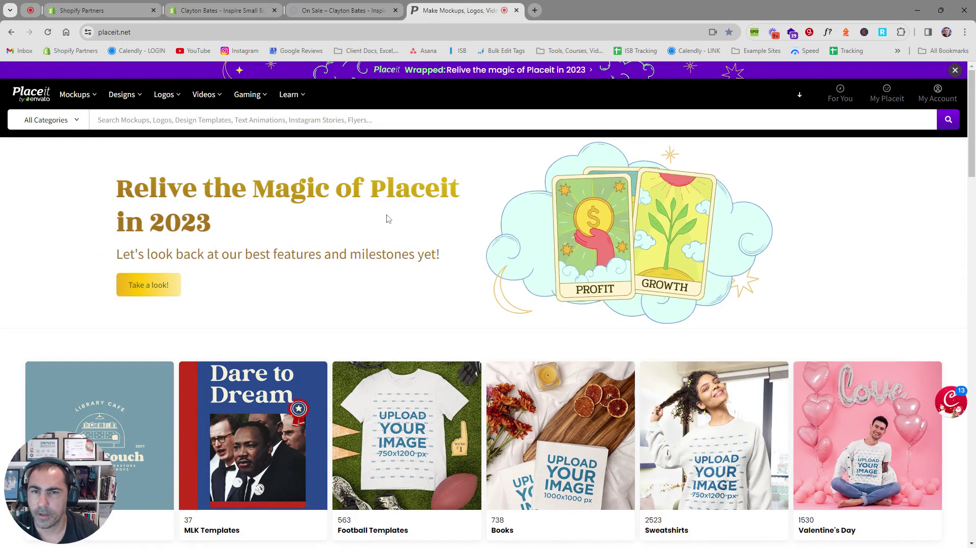
left_click(167, 126)
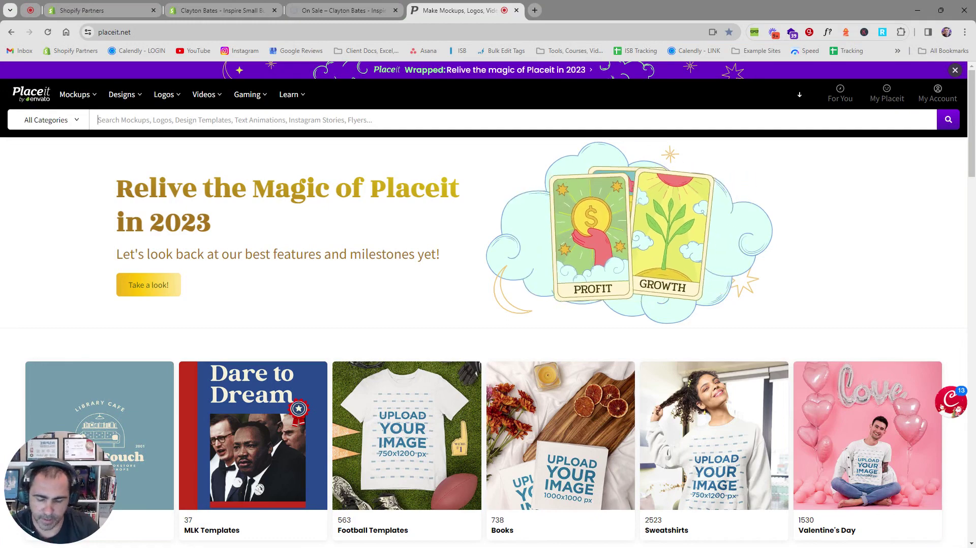
type("gift card")
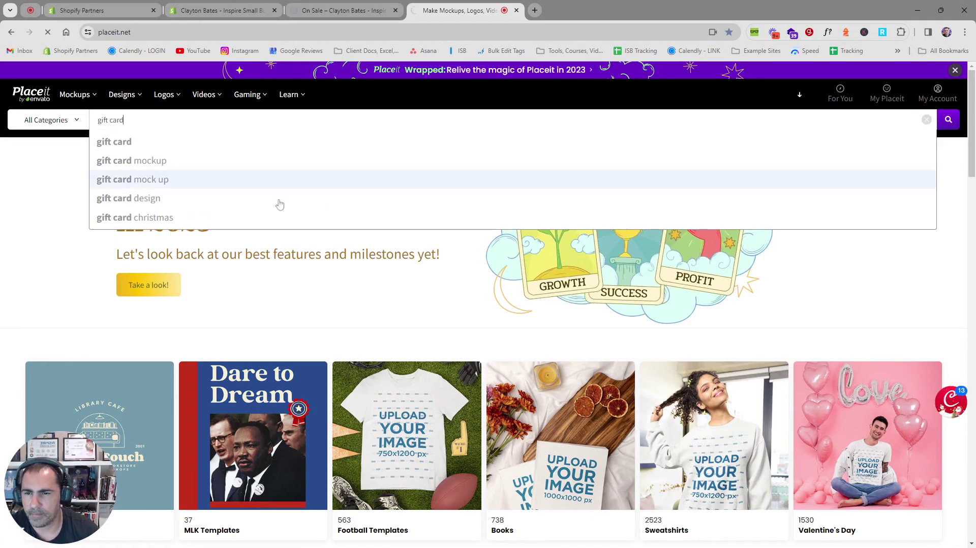
key("Return")
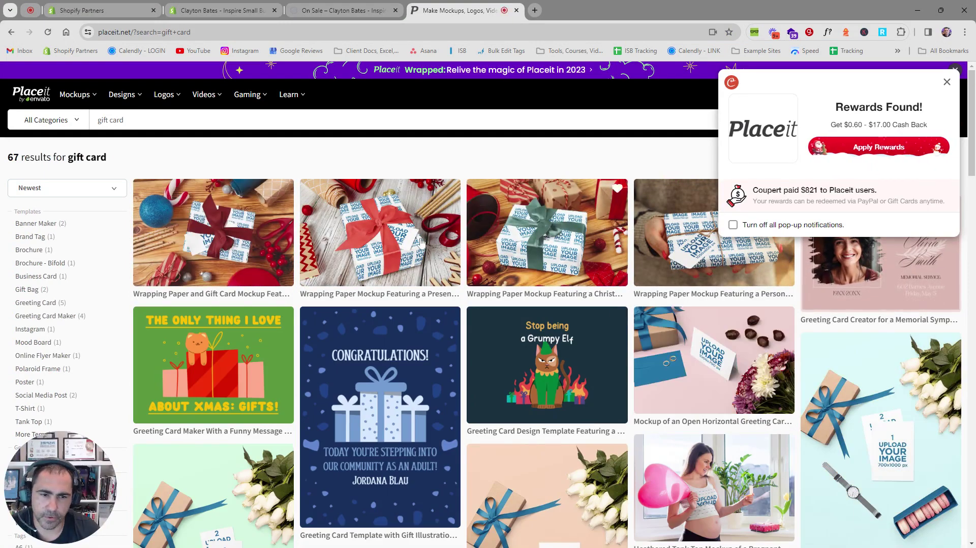
- Open the mockup of a pile of customizable gift vouchers from the search results and dismiss the pop-ups
scroll(863, 163, "down", 2)
left_click(946, 82)
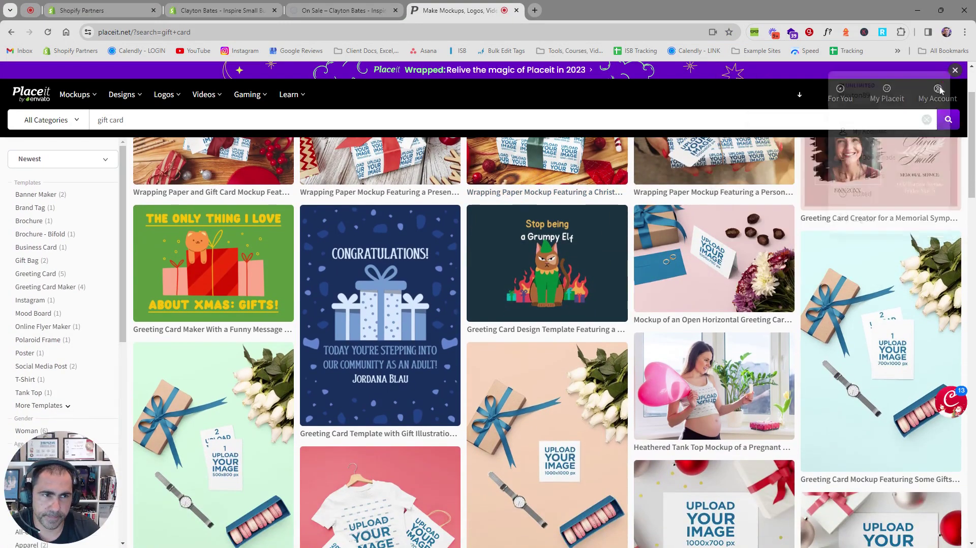
scroll(529, 206, "down", 3)
scroll(529, 205, "down", 10)
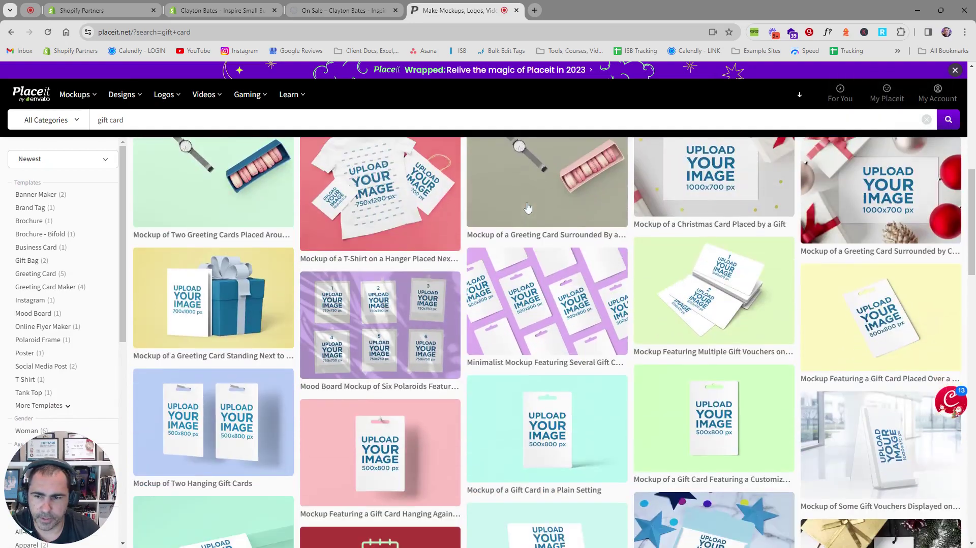
scroll(500, 269, "down", 10)
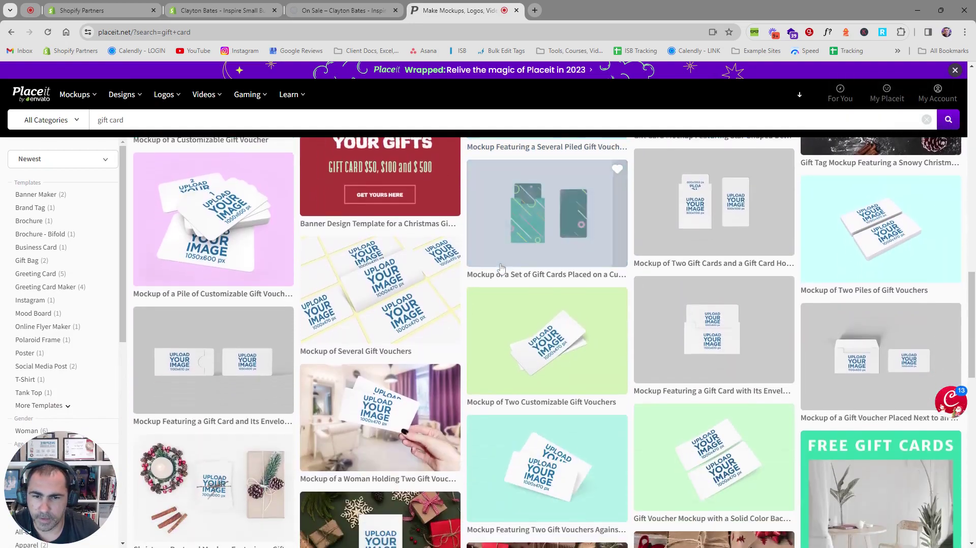
scroll(501, 269, "up", 10)
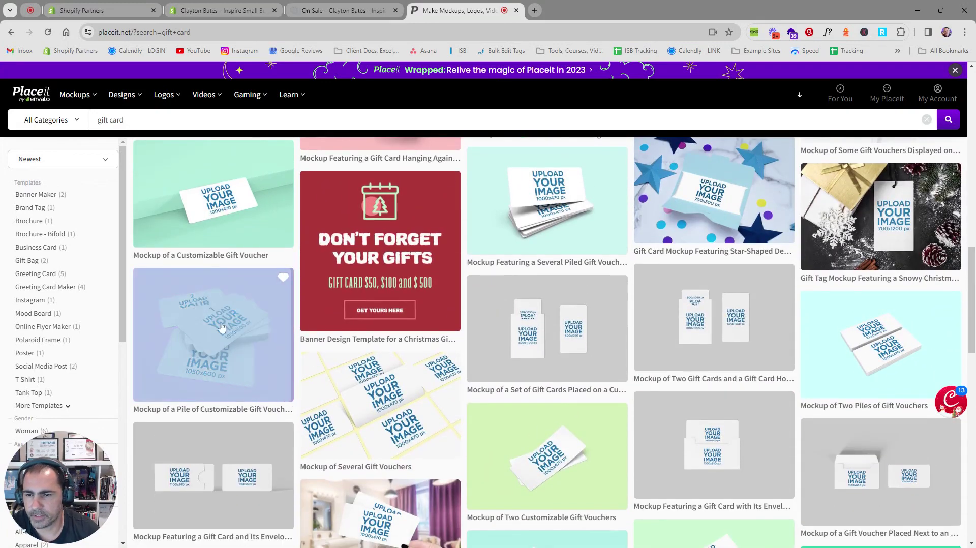
left_click(152, 338)
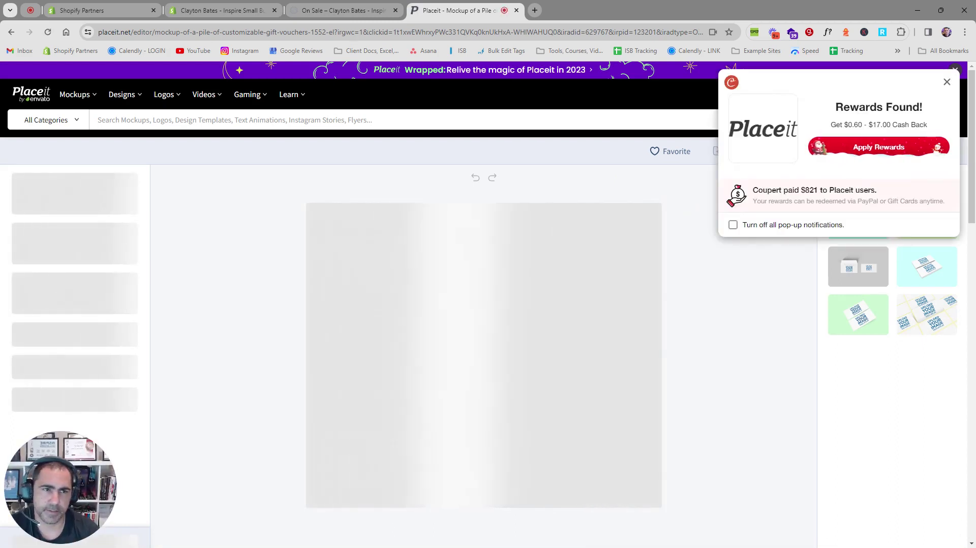
left_click(947, 83)
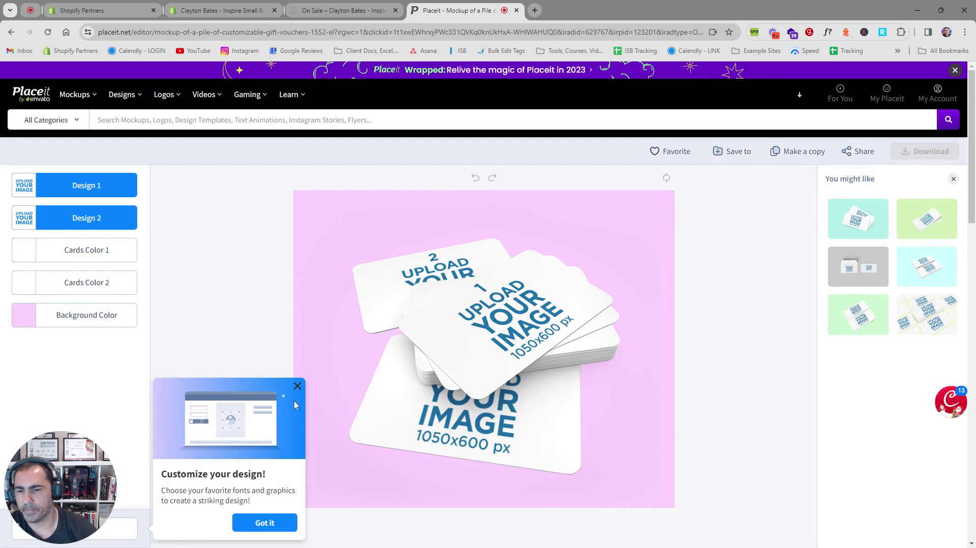
left_click(298, 387)
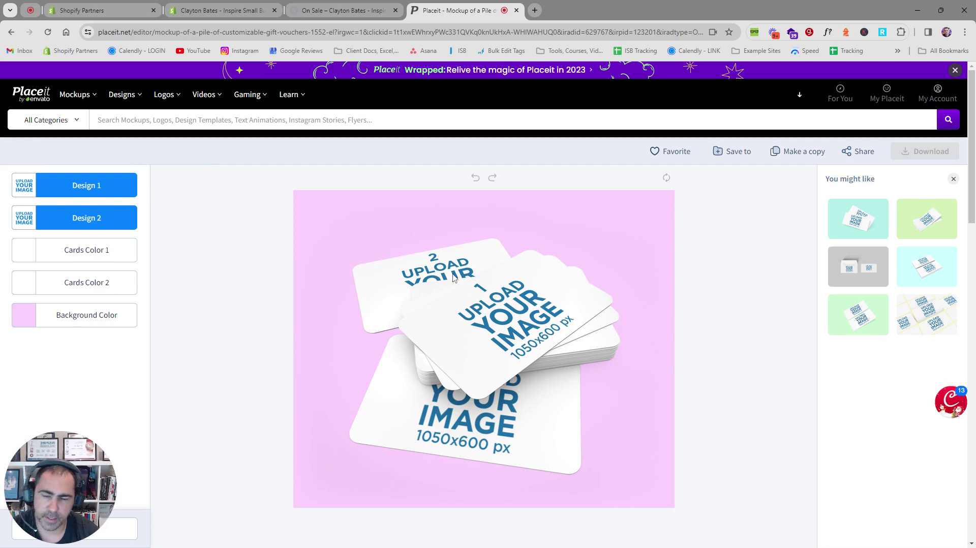
- Set the mockup's background color to white (#FFFFFF) using a custom color
left_click(70, 317)
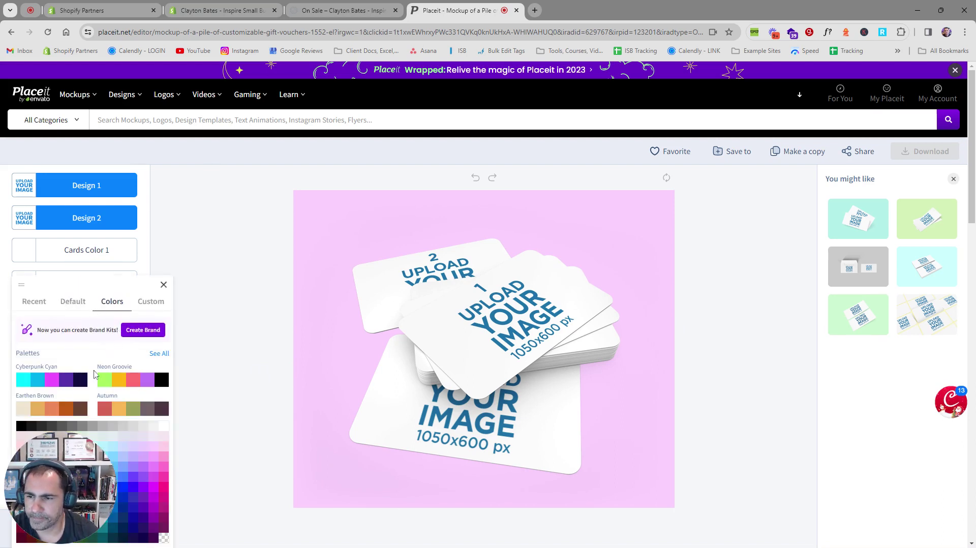
left_click(113, 436)
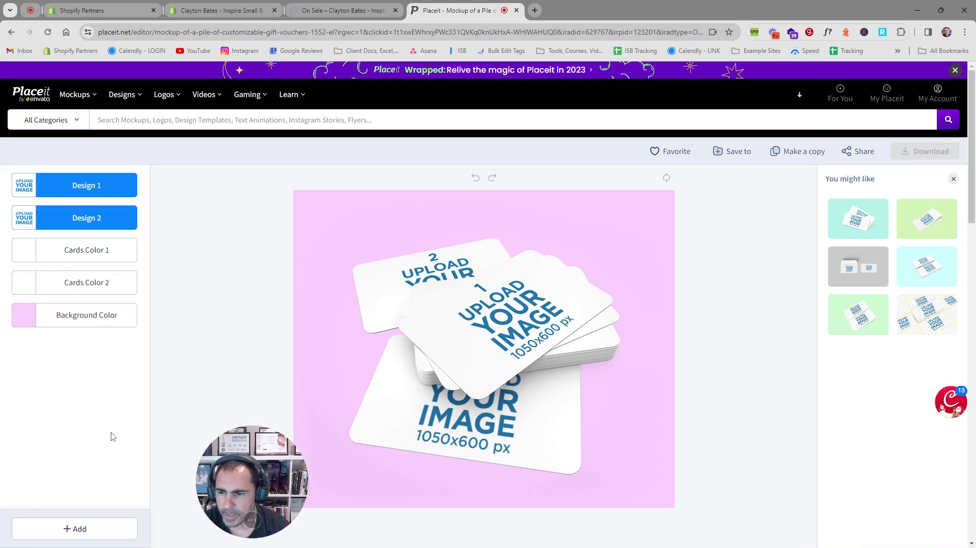
left_click(94, 318)
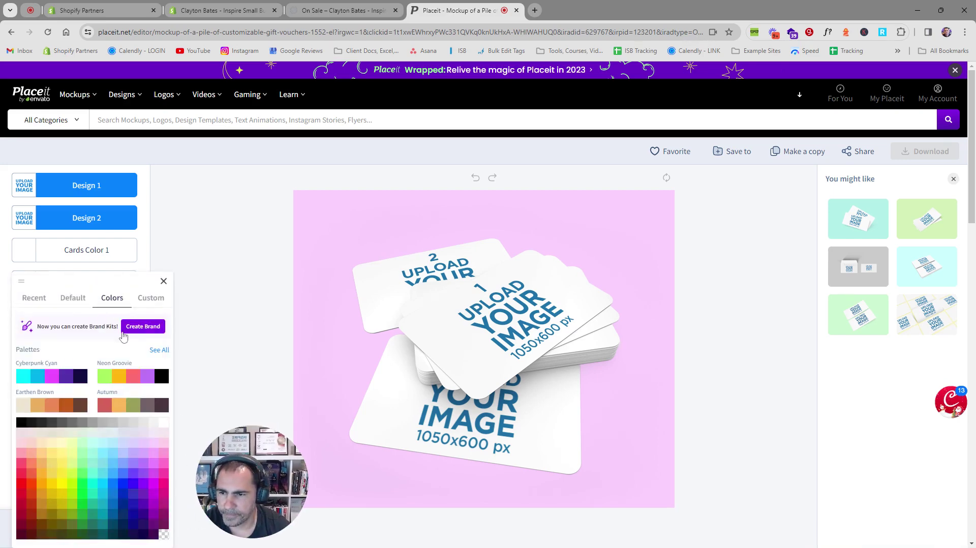
left_click(160, 299)
left_click(89, 377)
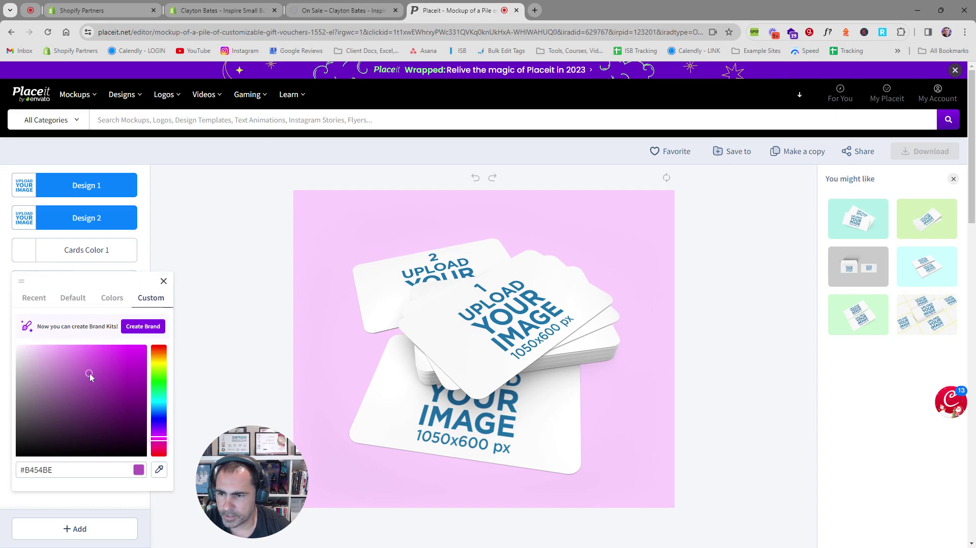
left_click_drag(89, 376, 12, 344)
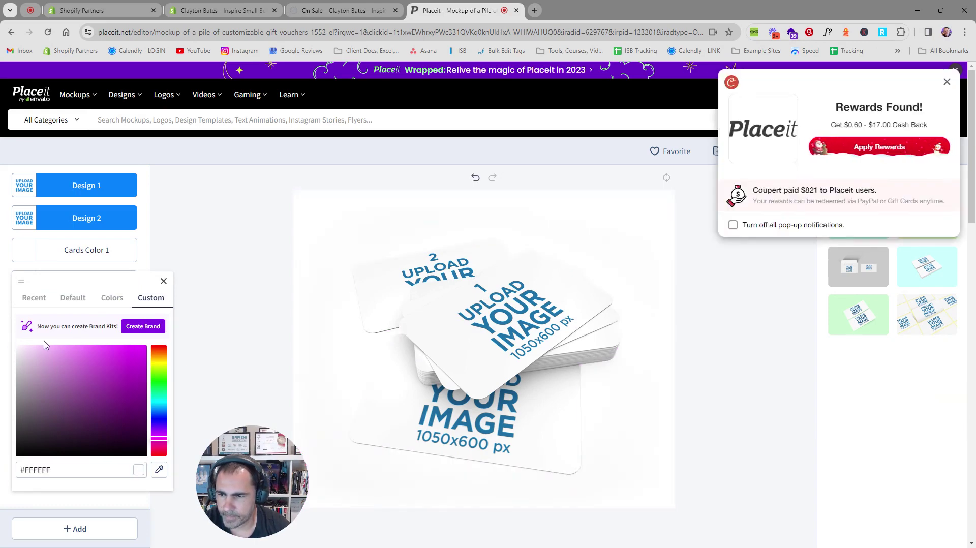
left_click(51, 470)
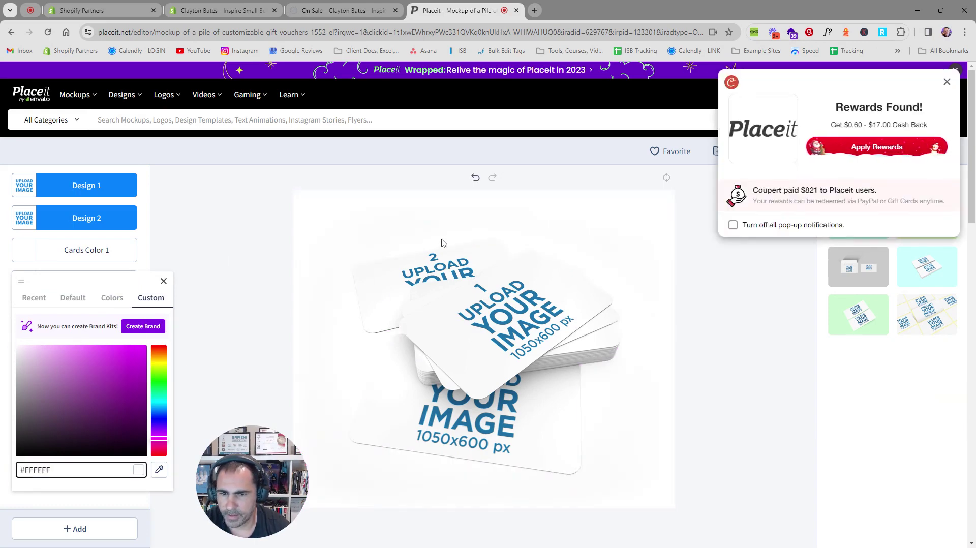
left_click(223, 242)
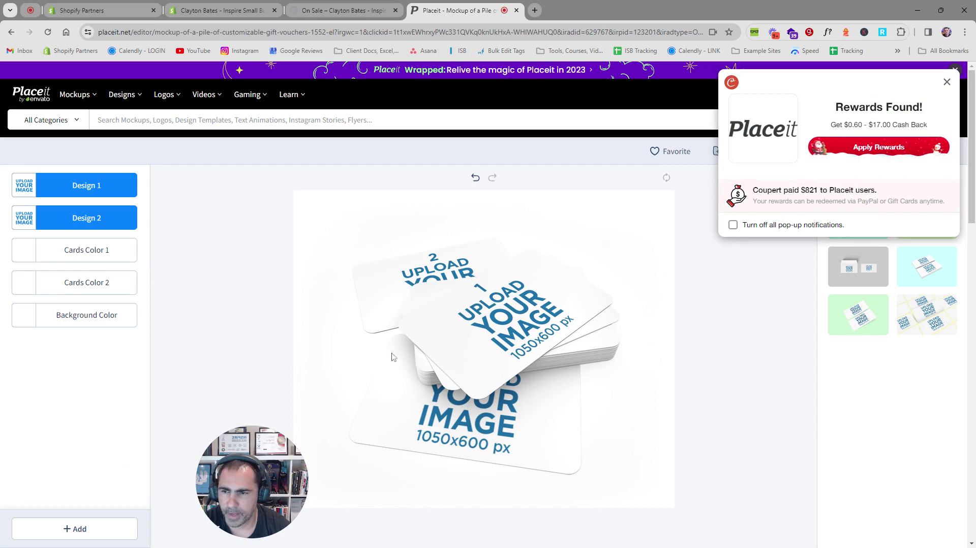
- Set both card colors of the mockup to the light blue from the Cyberpunk Cyan palette
left_click(84, 284)
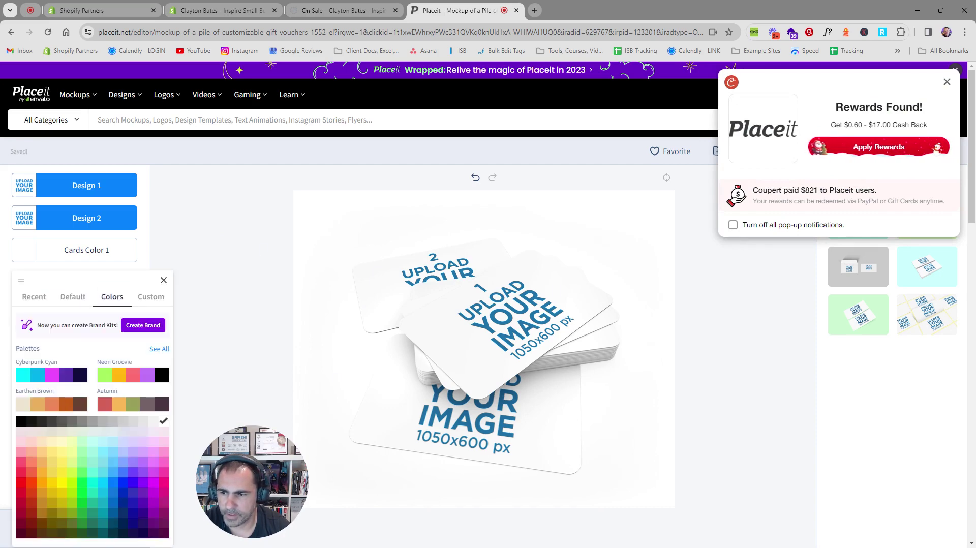
left_click(36, 376)
left_click(217, 240)
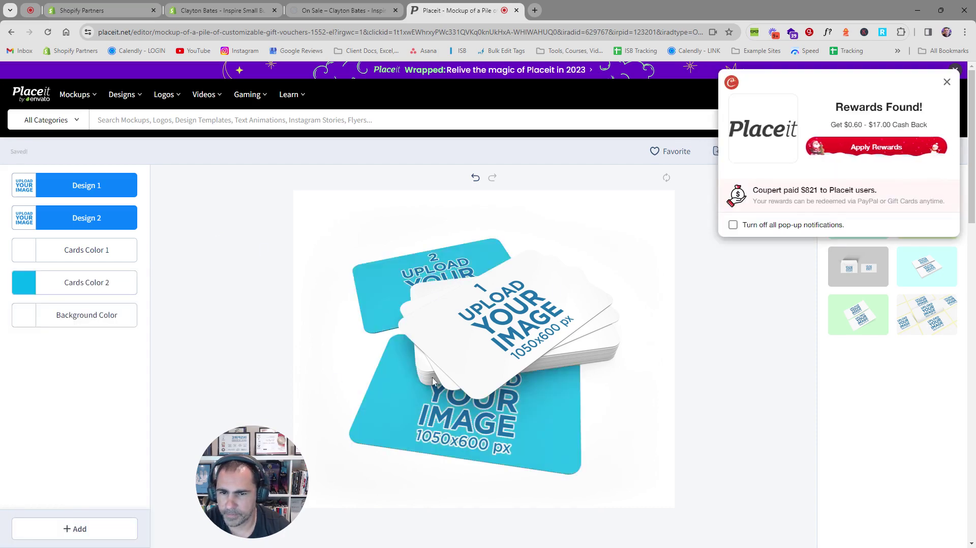
left_click(74, 254)
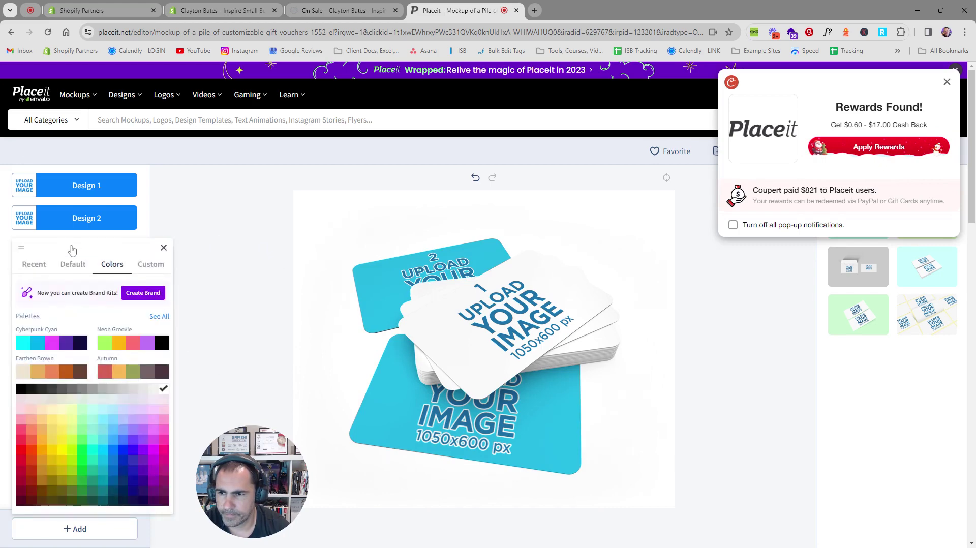
left_click(70, 342)
left_click(277, 281)
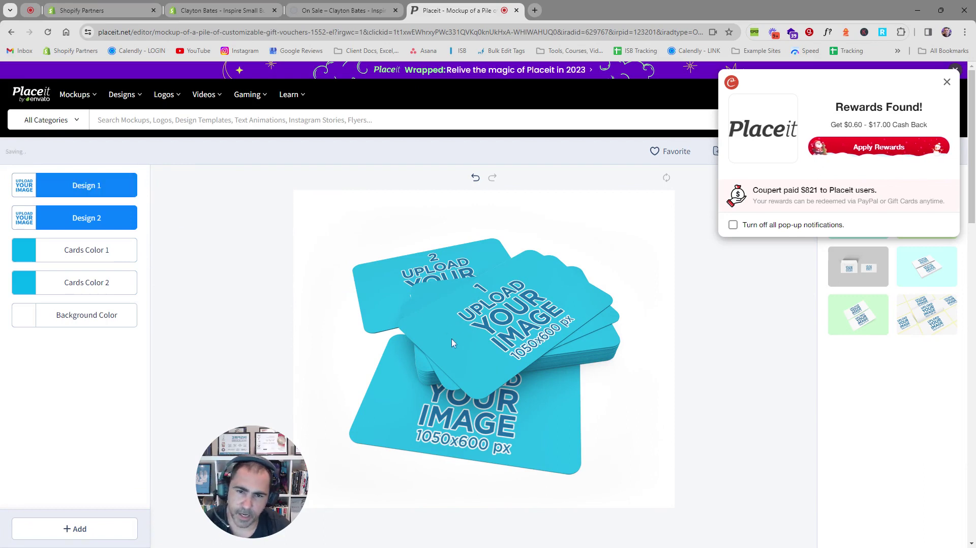
- Upload the Inspire Small Business logo from the device as Design 1, scale it to 87% and crop it
left_click(92, 187)
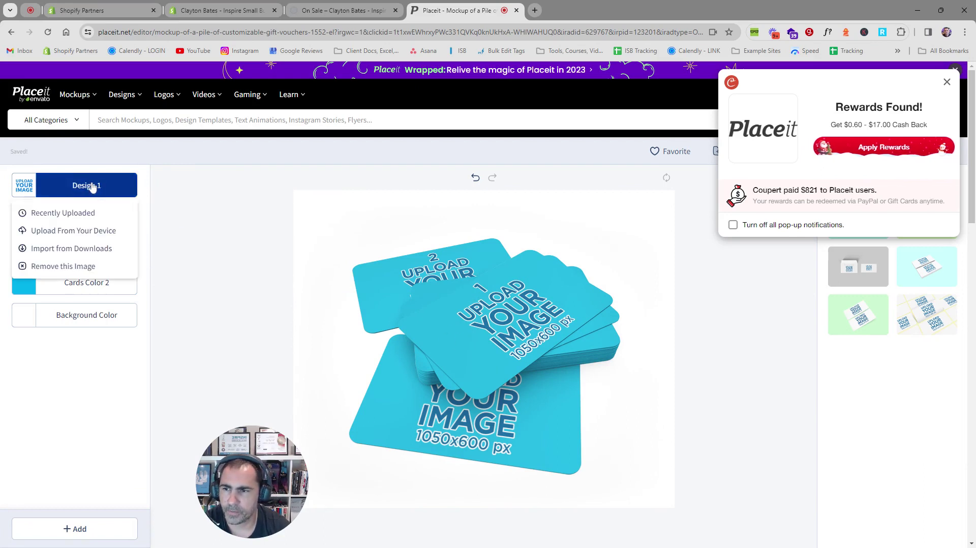
left_click(84, 232)
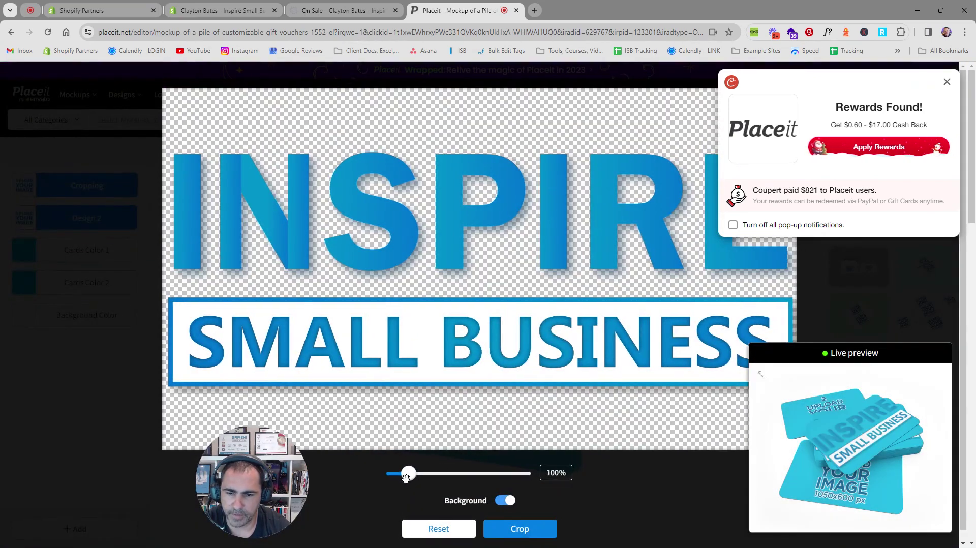
left_click_drag(405, 476, 402, 476)
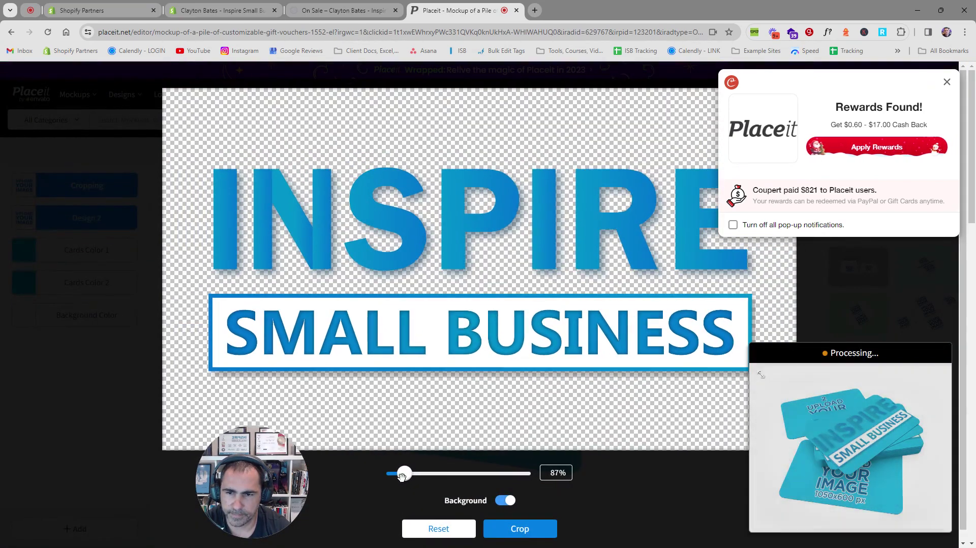
left_click(505, 527)
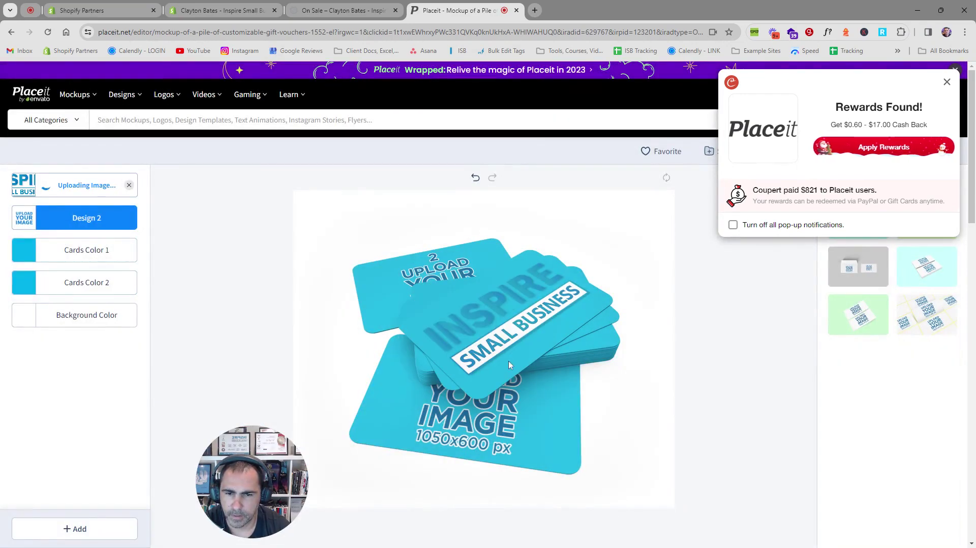
- Set Cards Color 1 and Cards Color 2 to white (#FFFFFF) using custom colors
left_click(45, 249)
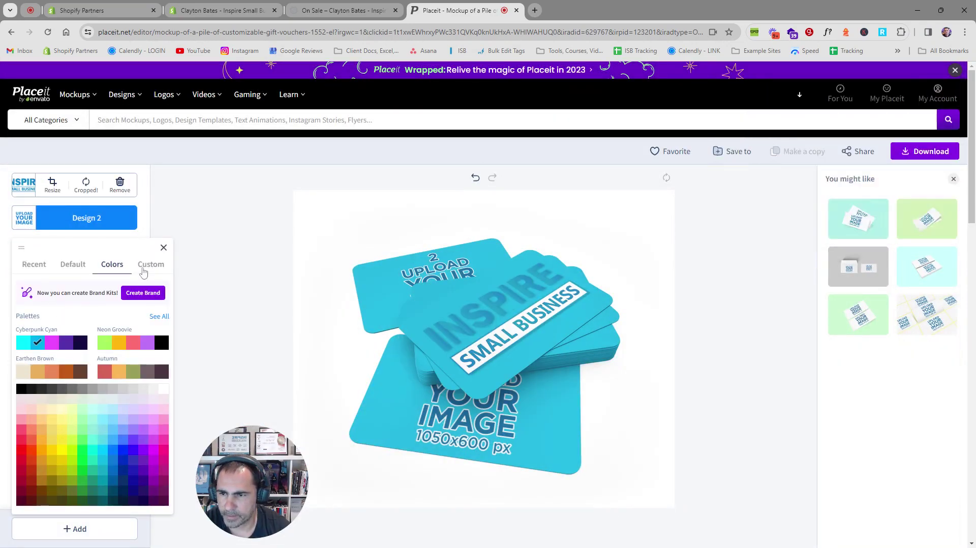
left_click(143, 267)
left_click_drag(56, 314, 9, 307)
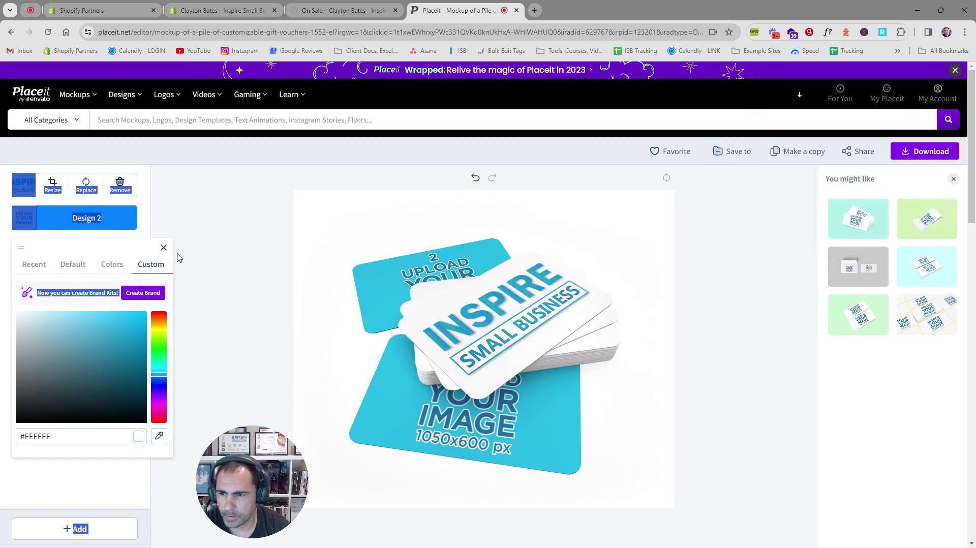
left_click(205, 243)
left_click(71, 281)
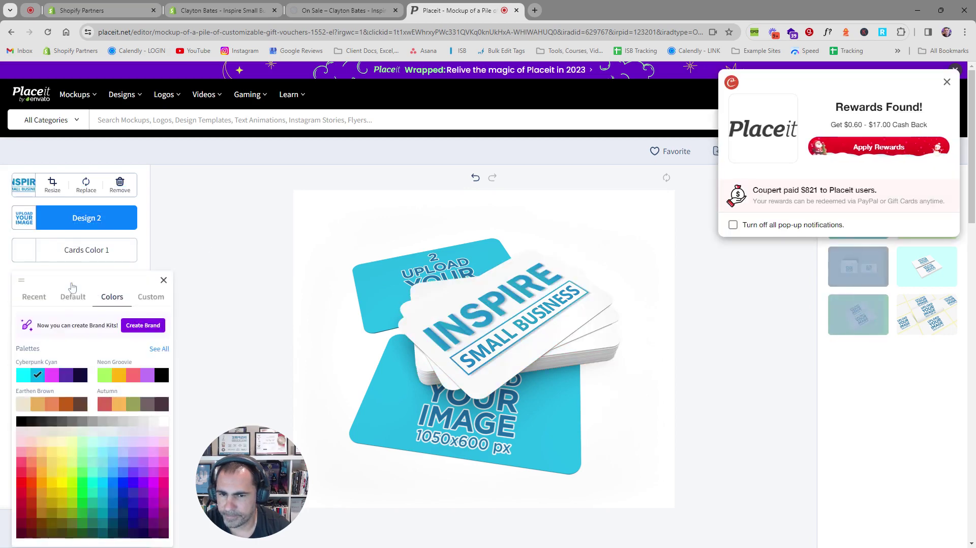
left_click(151, 296)
left_click(59, 374)
left_click_drag(59, 375, 18, 345)
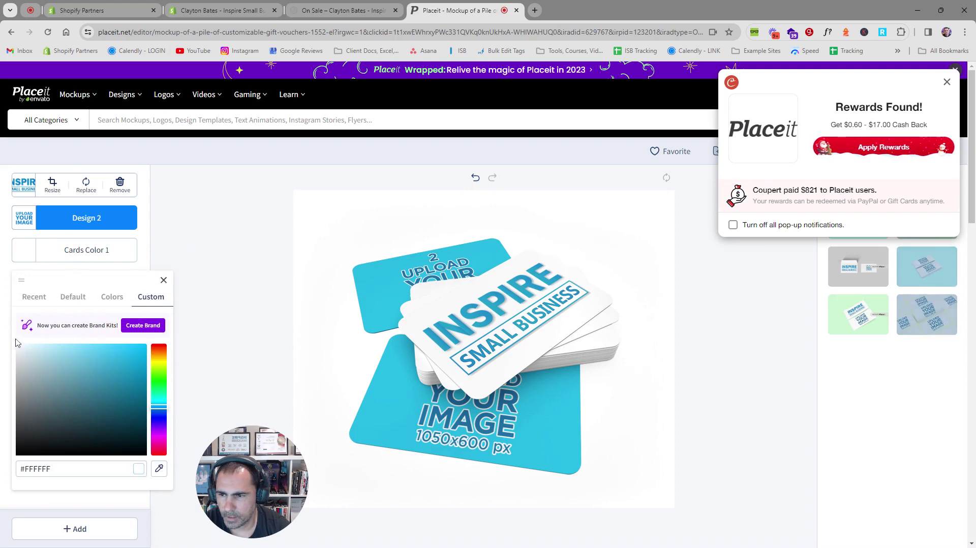
left_click(181, 252)
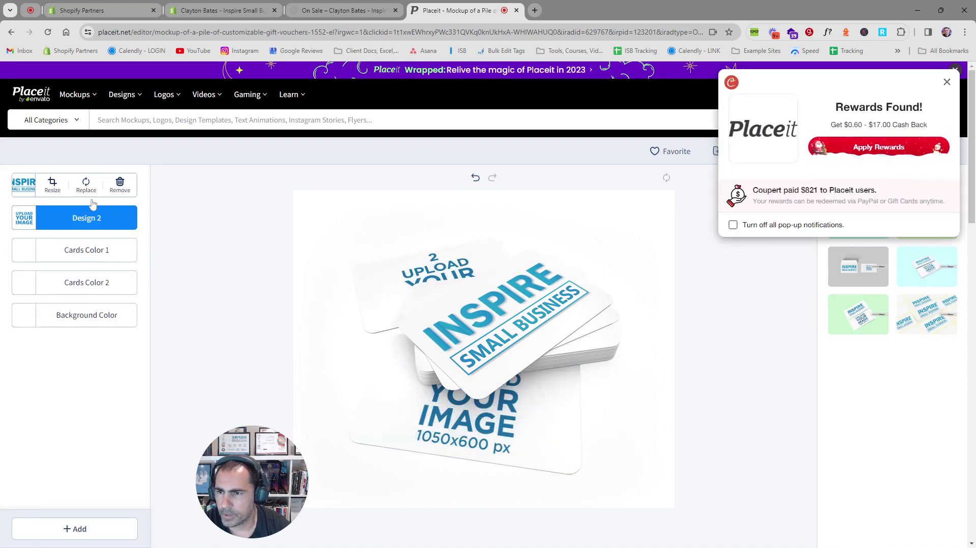
- Use the recently uploaded Inspire Small Business logo as Design 2, scale it to about 83%, crop it and dismiss the rewards pop-up
left_click(79, 220)
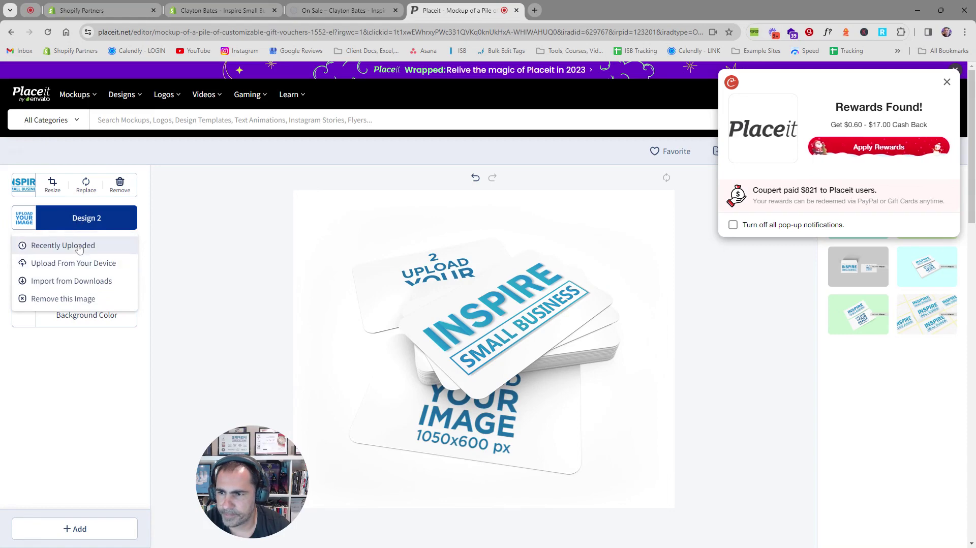
left_click(77, 245)
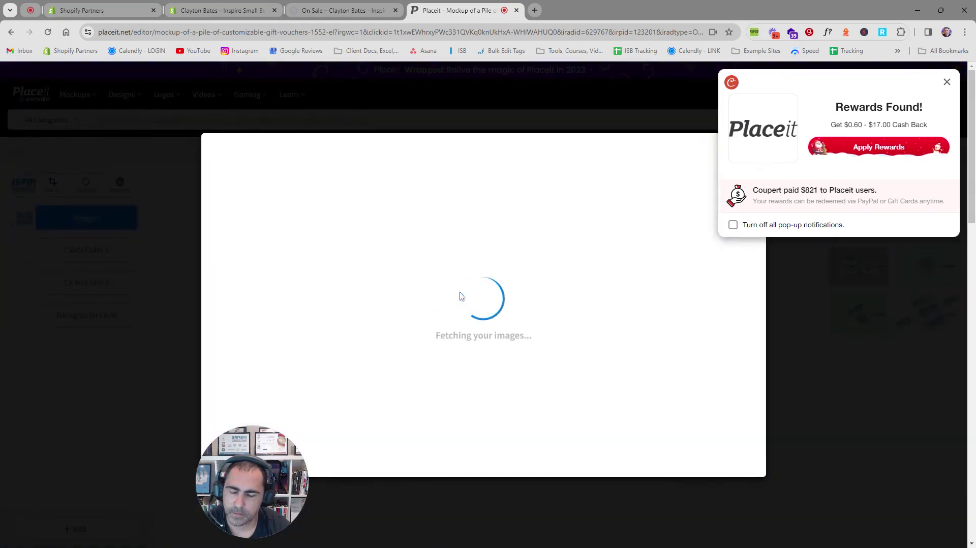
left_click(271, 166)
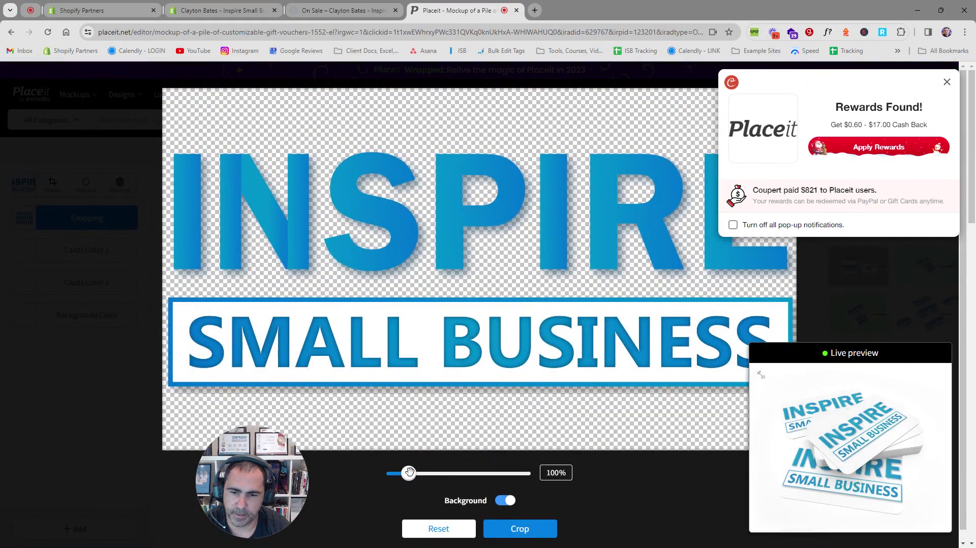
left_click_drag(409, 472, 401, 473)
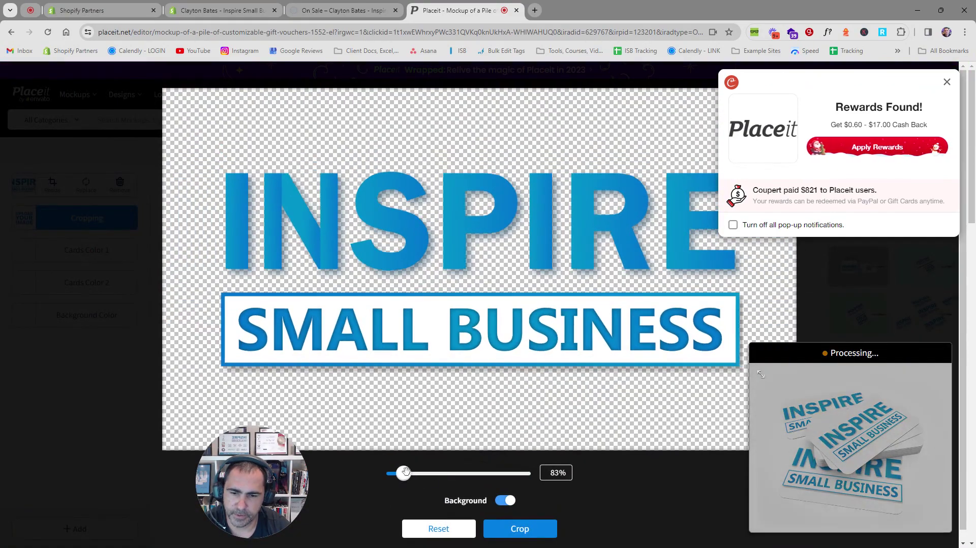
left_click(515, 528)
left_click(947, 82)
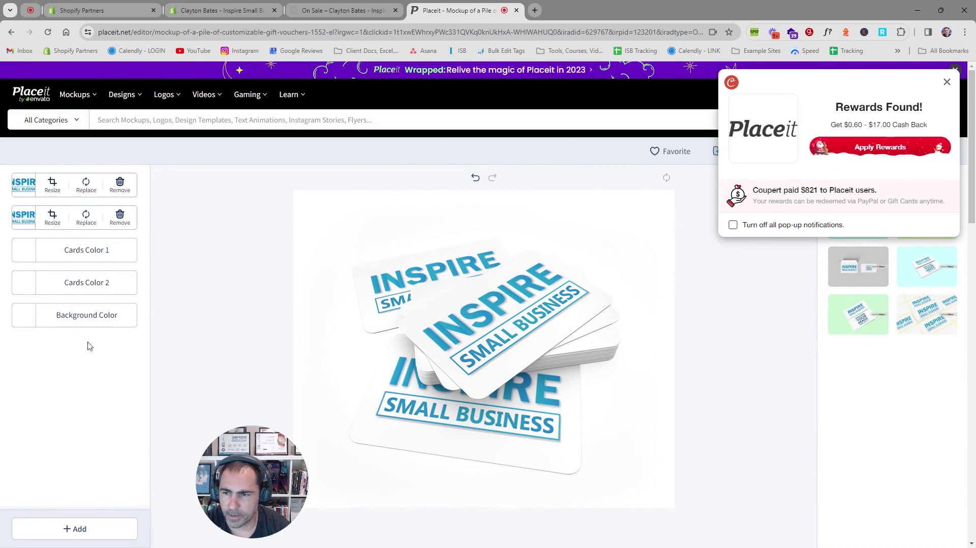
- Set the mockup's background to a custom medium blue that matches the logo
left_click(87, 316)
left_click(91, 408)
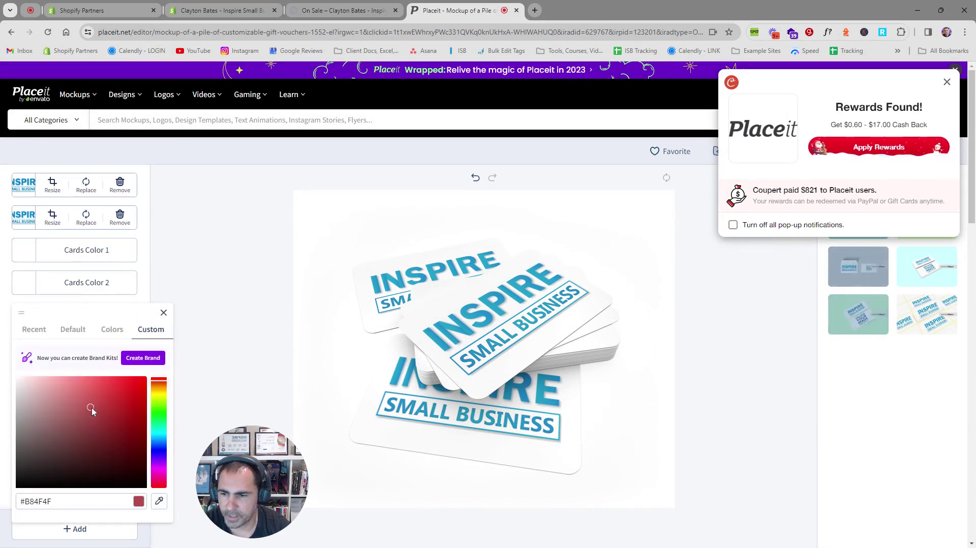
left_click(158, 460)
left_click(114, 417)
left_click(155, 453)
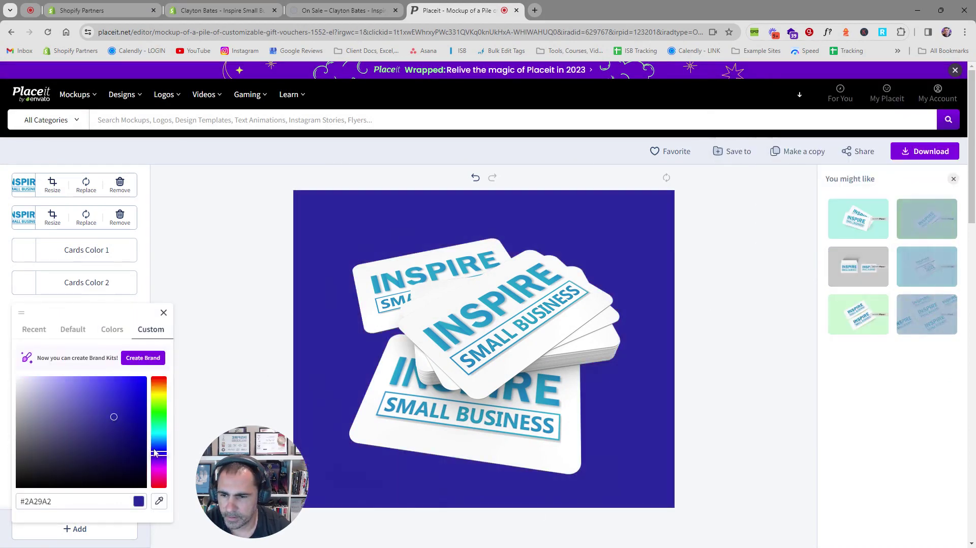
left_click(155, 442)
left_click(130, 402)
left_click(131, 391)
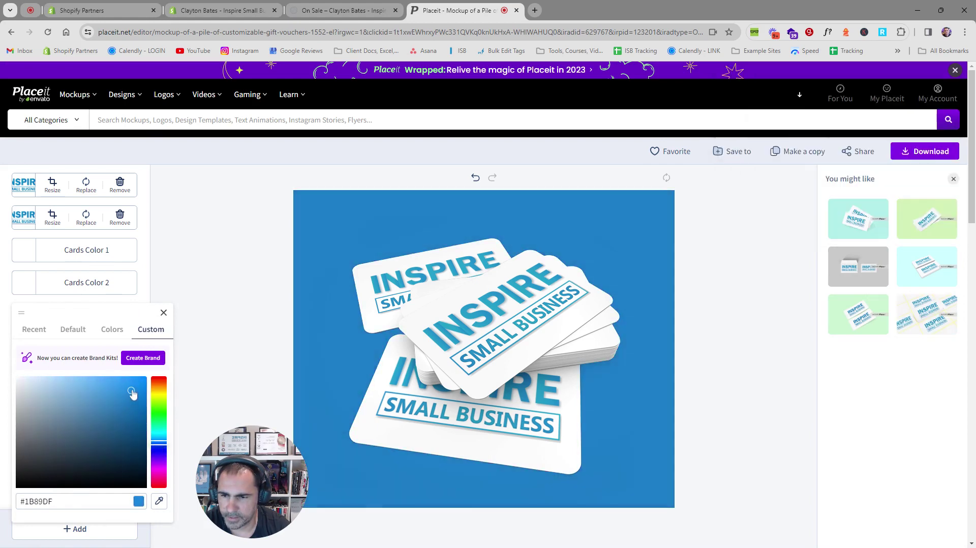
left_click(146, 376)
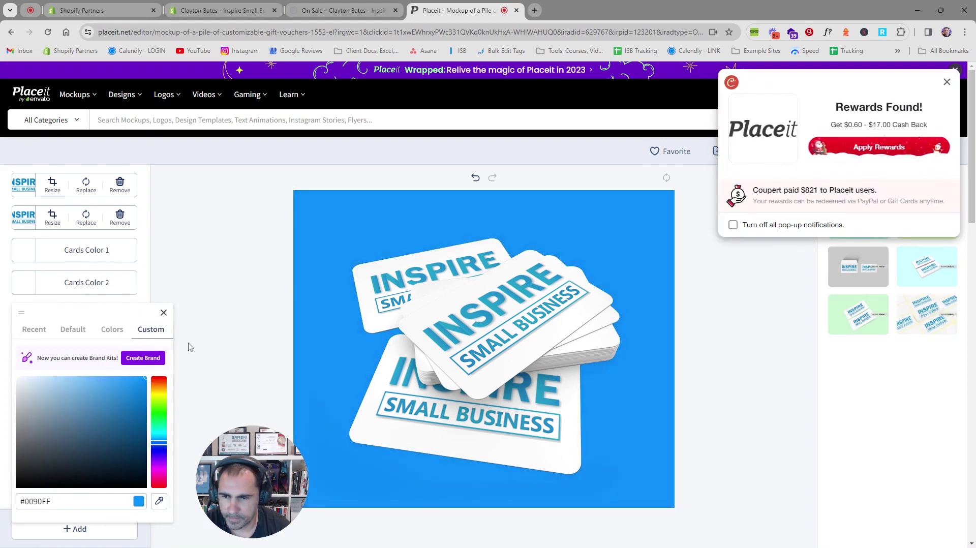
left_click(131, 395)
left_click(189, 354)
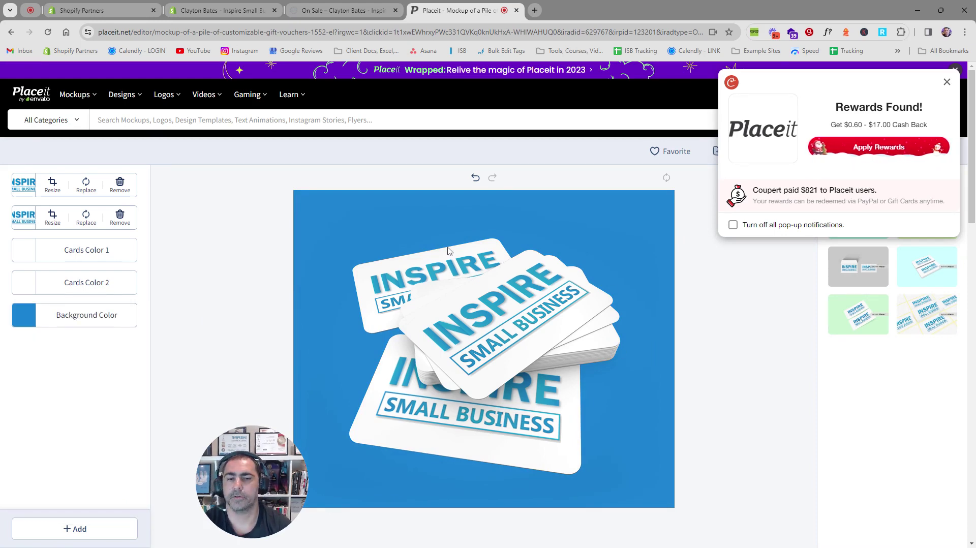
- Dismiss the rewards pop-up and download the finished gift card mockup image
left_click(946, 83)
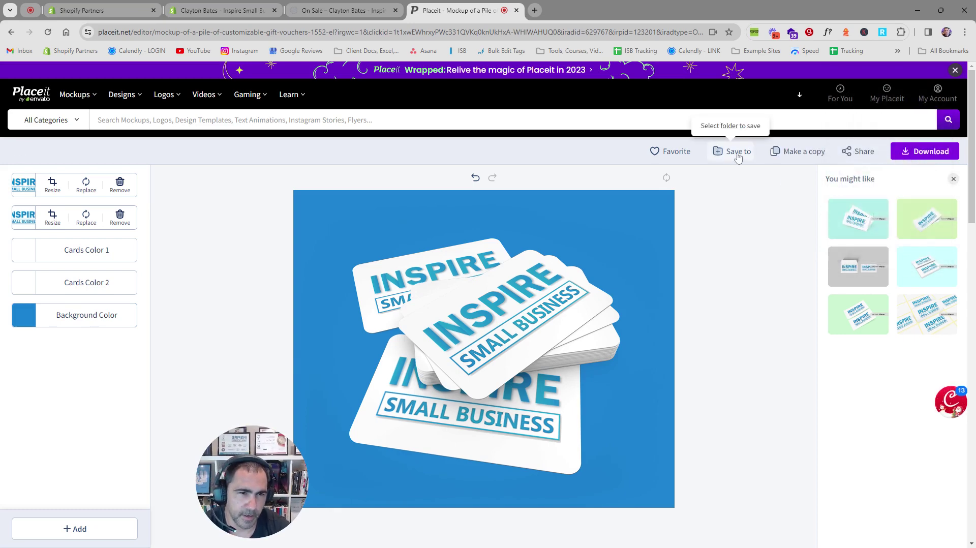
left_click(940, 152)
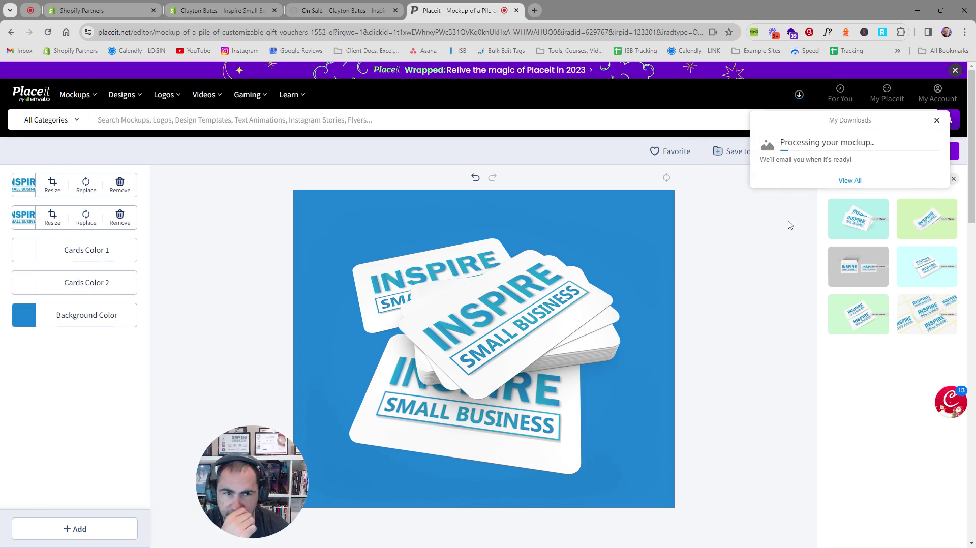
left_click(801, 143)
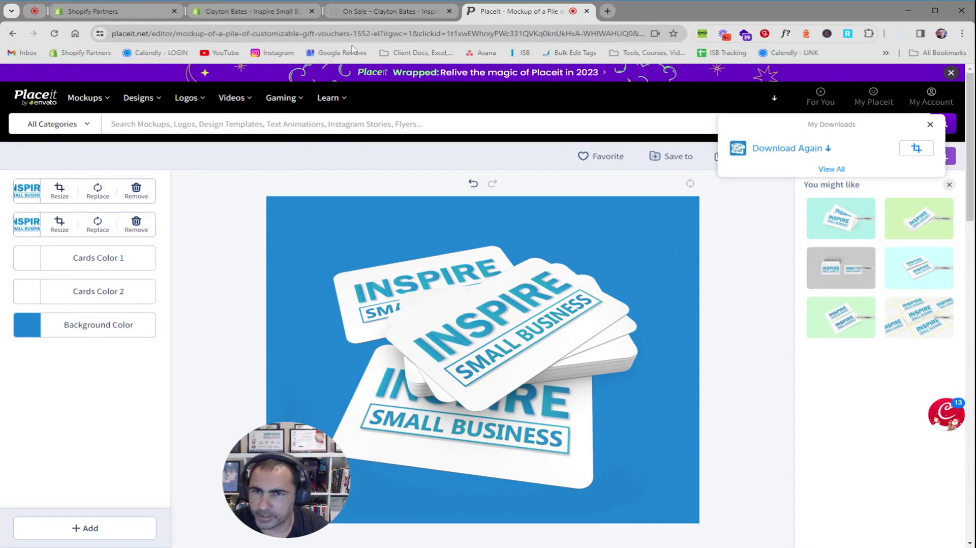
- Switch to the Shopify gift card product and add the downloaded mockup image to its media
left_click(281, 14)
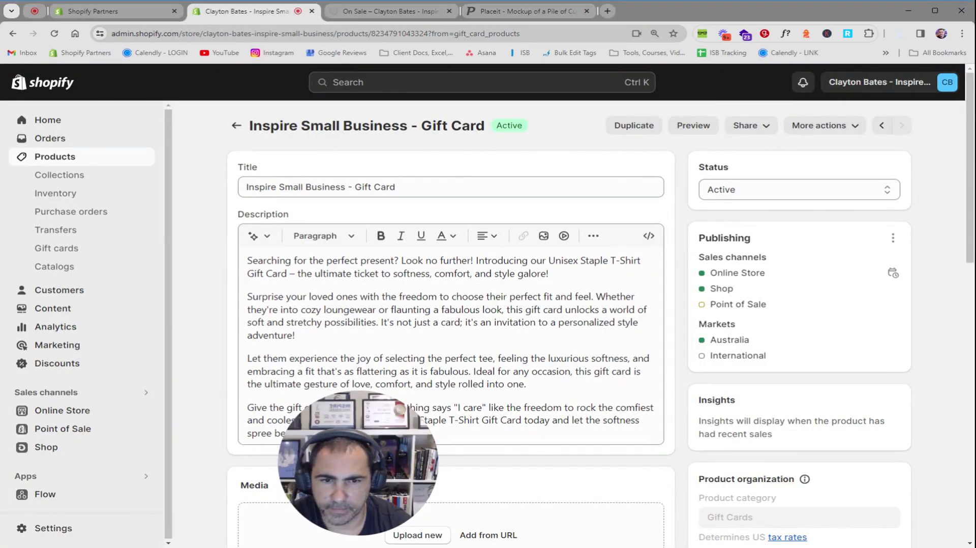
left_click_drag(610, 524, 356, 508)
scroll(451, 326, "down", 5)
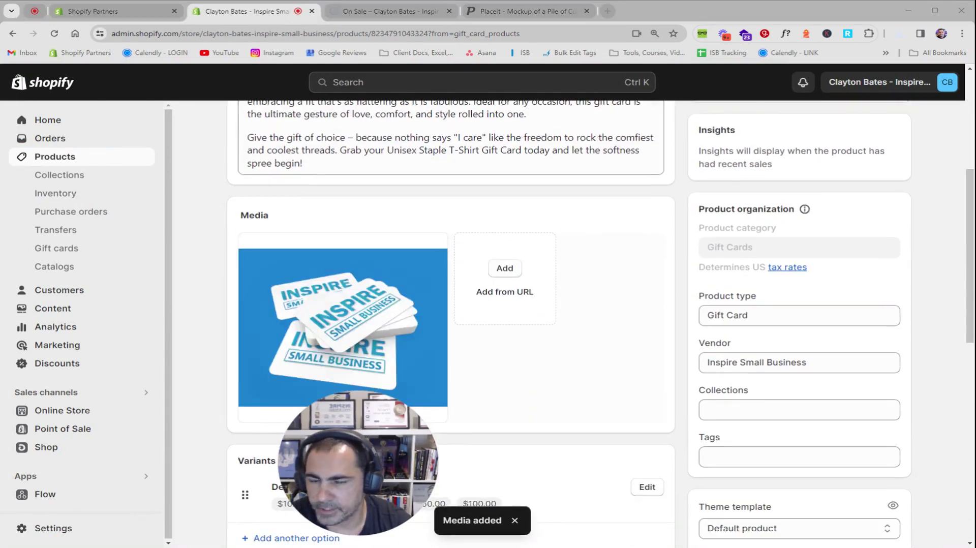
- Add a second mockup image to the gift card's media and preview the product page on the storefront
left_click_drag(508, 544, 510, 224)
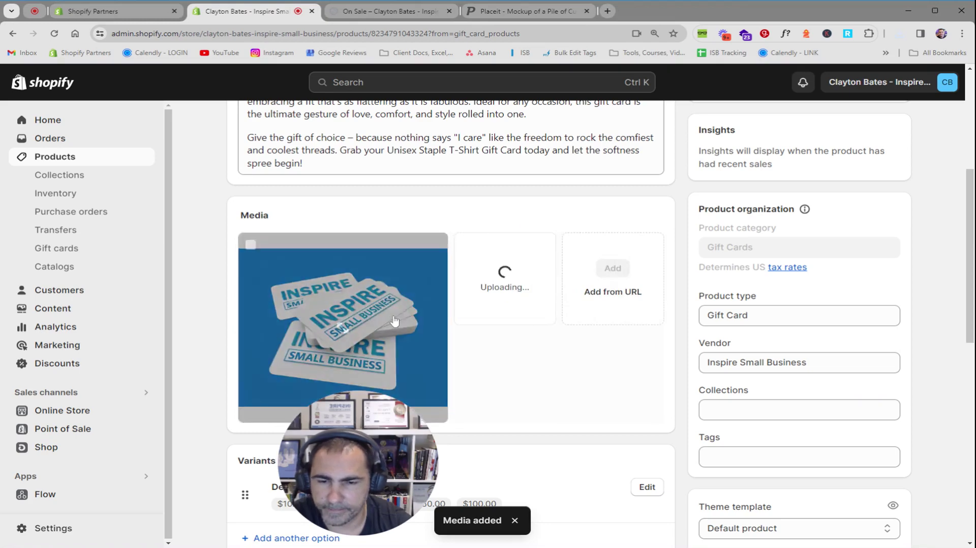
scroll(807, 305, "up", 1)
scroll(807, 305, "up", 4)
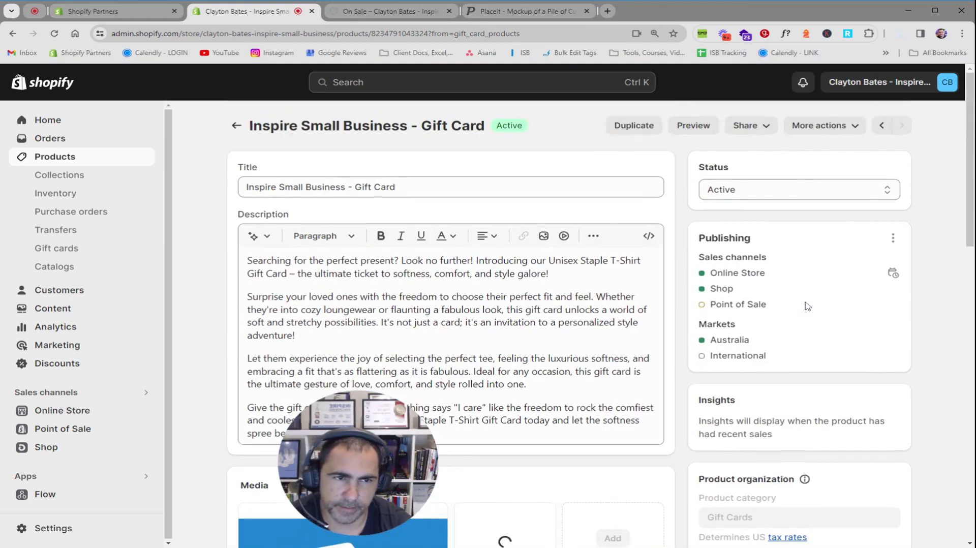
left_click(693, 127)
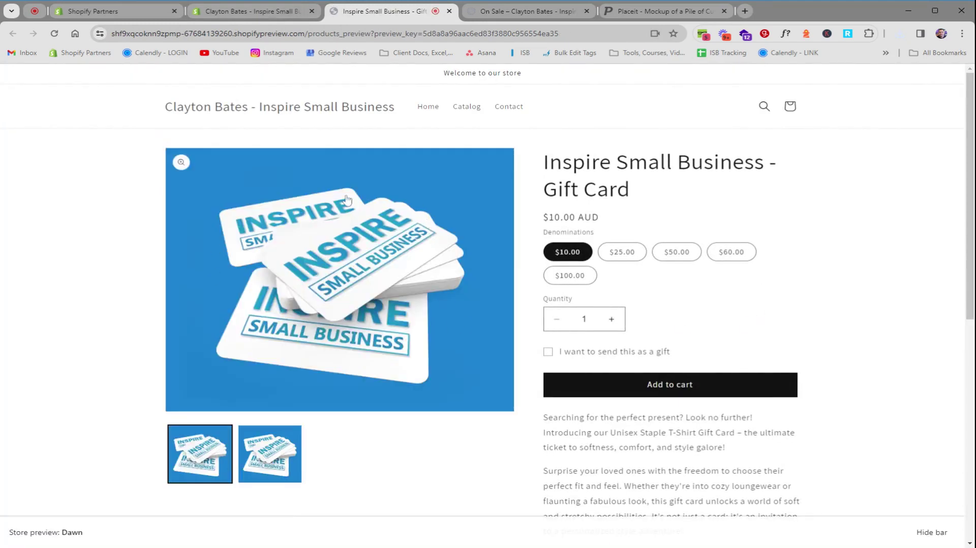
scroll(701, 355, "down", 6)
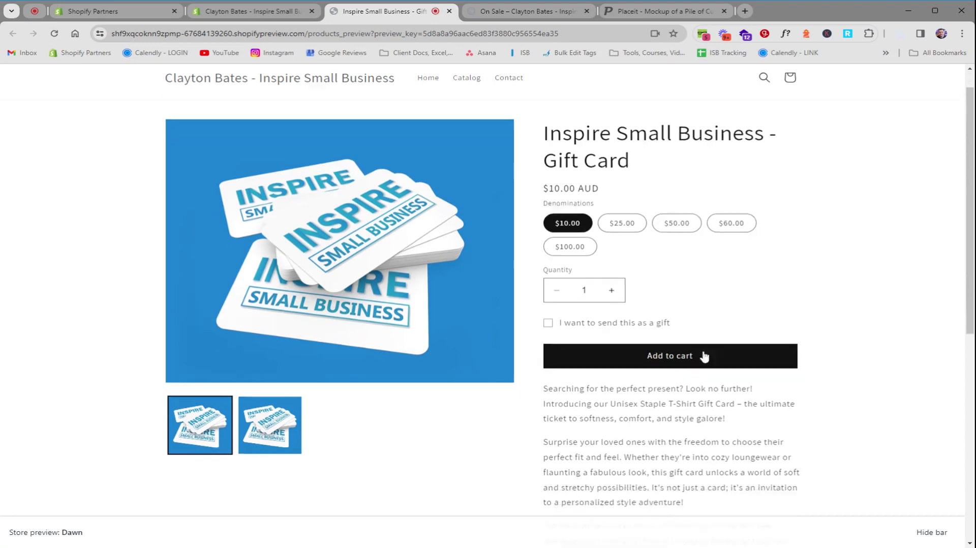
scroll(715, 268, "down", 2)
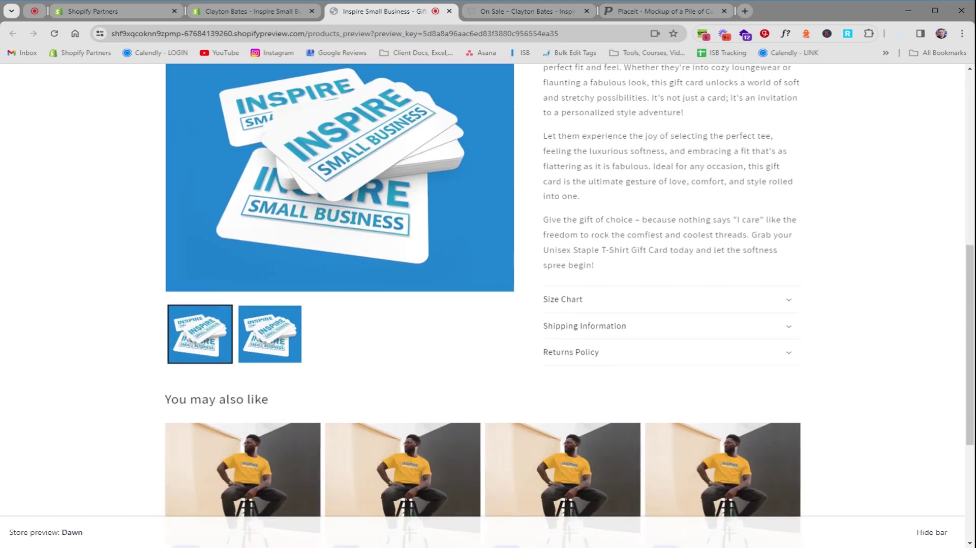
scroll(714, 268, "up", 7)
scroll(714, 269, "up", 2)
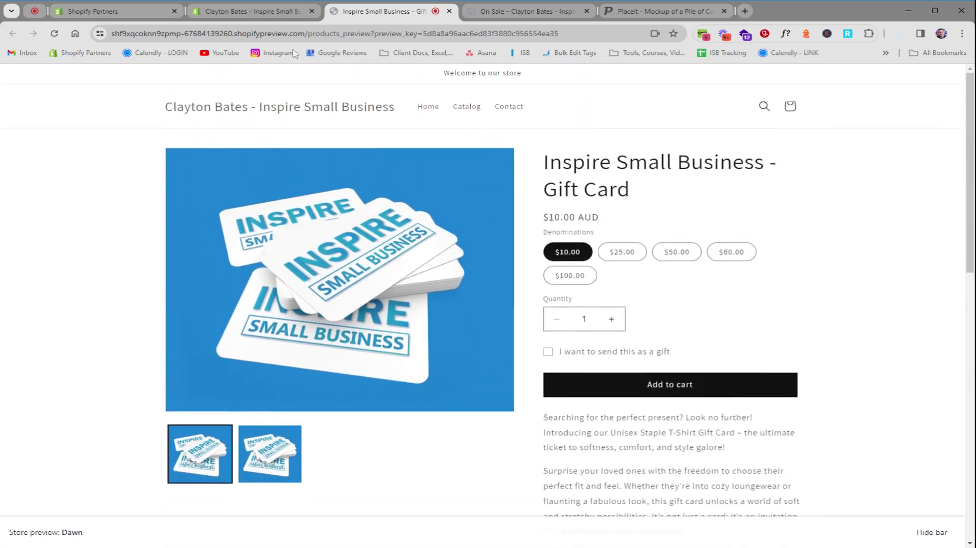
- Return to the store admin and open the Default product template in the Dawn theme editor
left_click(272, 12)
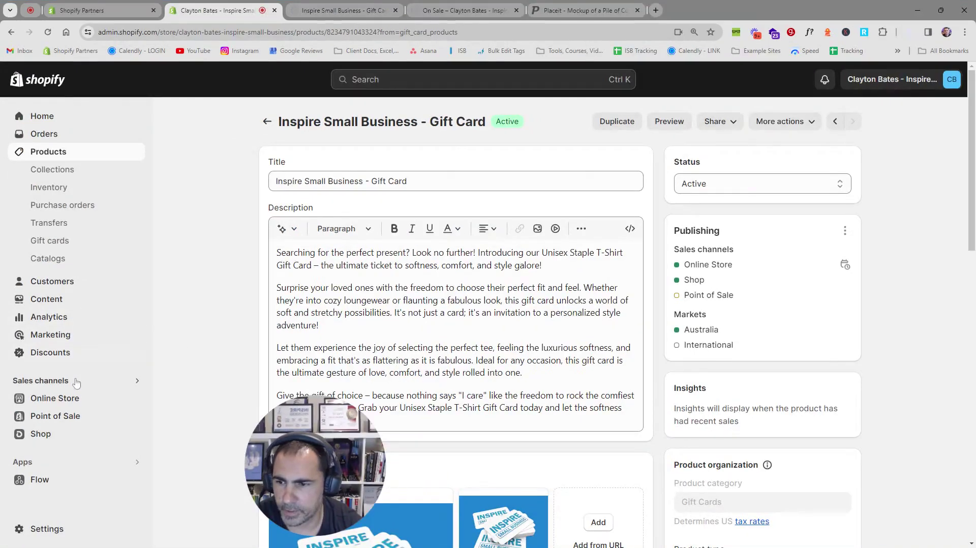
left_click(74, 410)
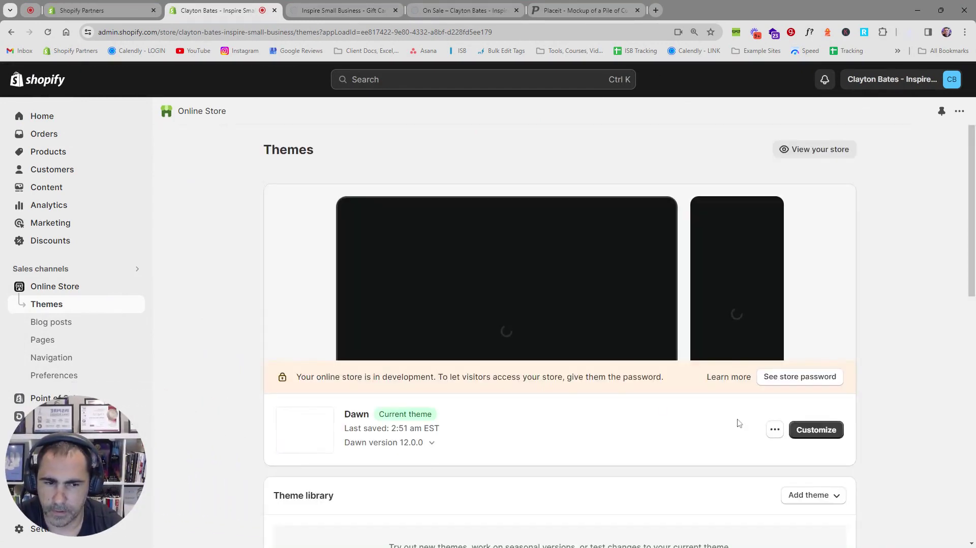
left_click(816, 431)
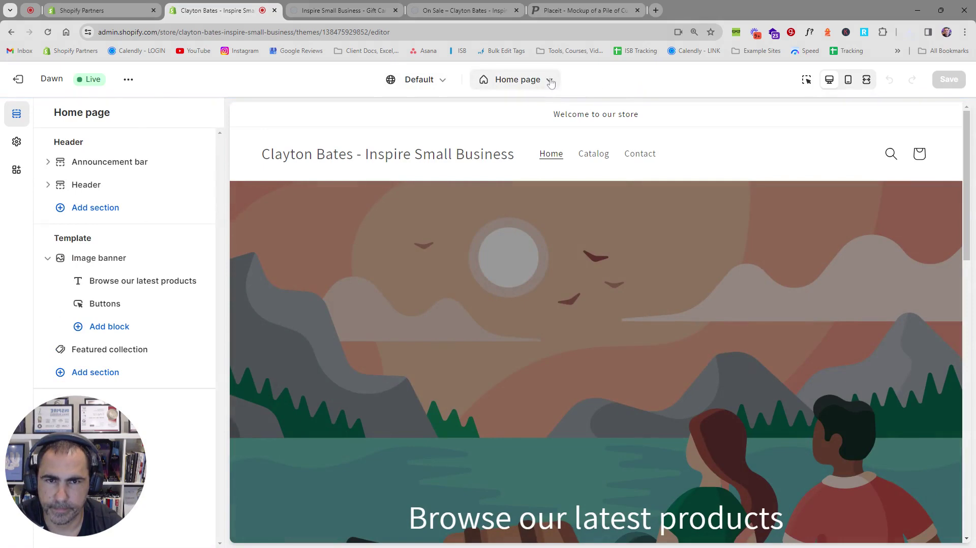
left_click(516, 79)
left_click(437, 170)
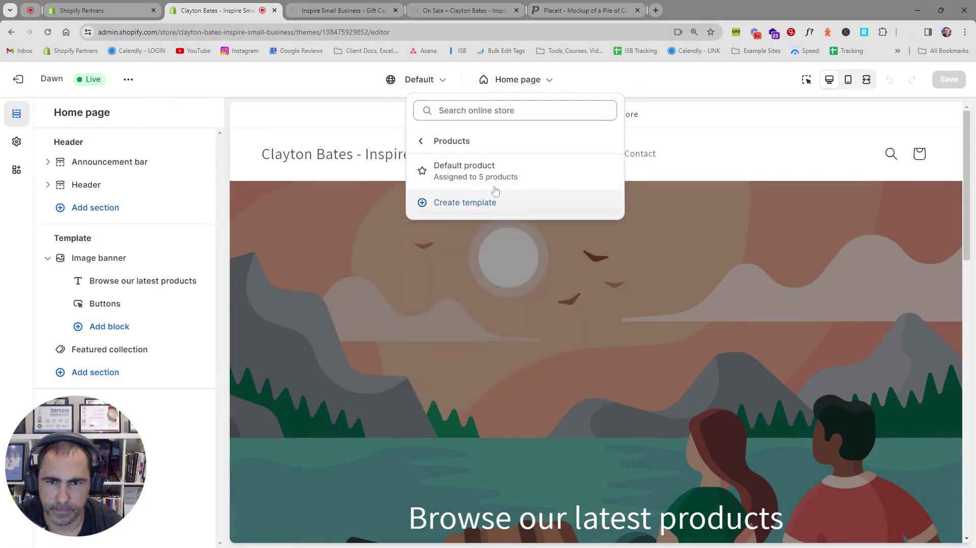
left_click(492, 170)
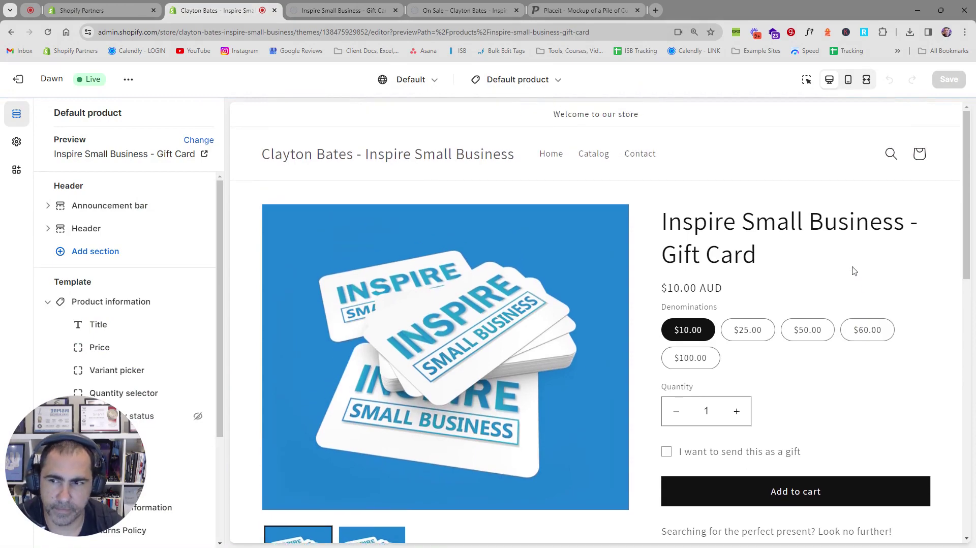
- Examine the gift card page in the default product template, including the size chart, shipping and returns rows
scroll(811, 301, "down", 3)
scroll(811, 301, "down", 8)
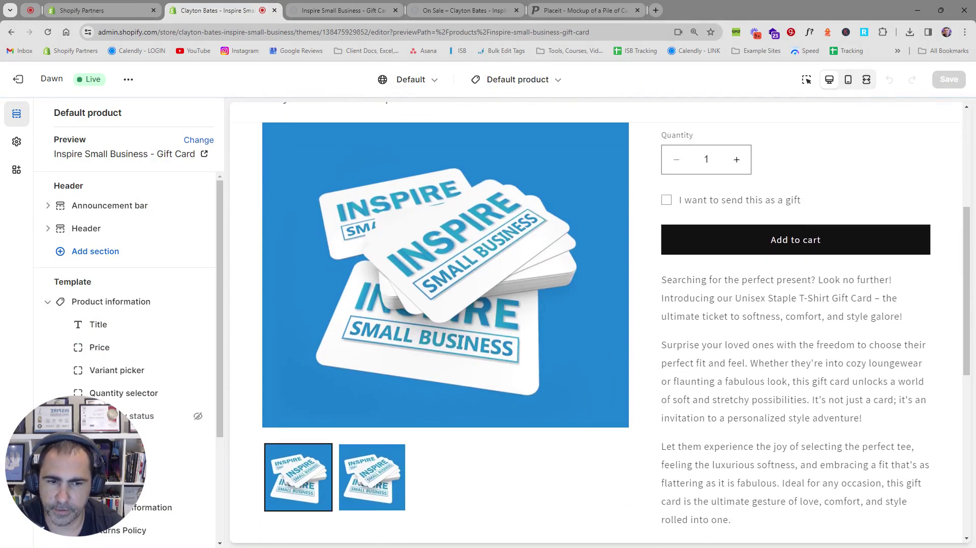
scroll(758, 359, "up", 5)
scroll(757, 360, "up", 6)
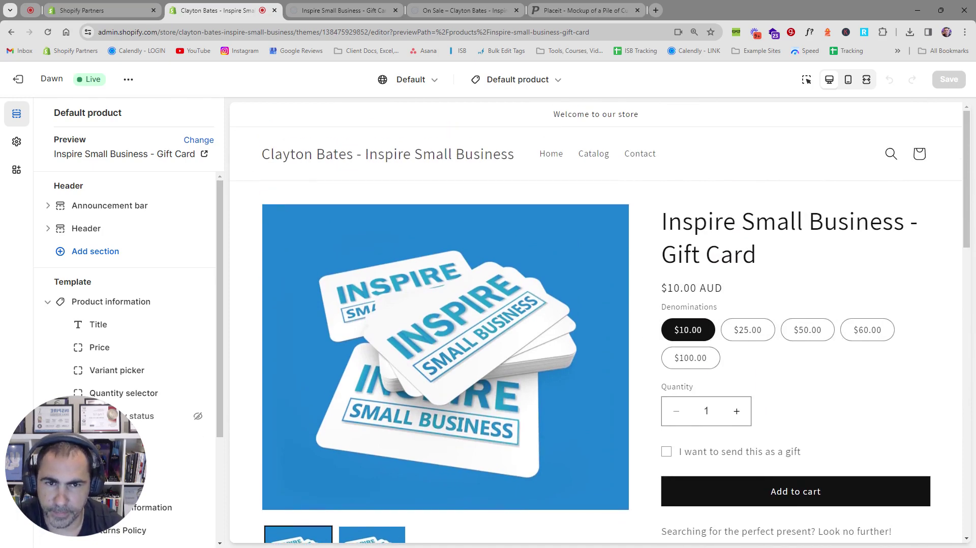
scroll(718, 227, "down", 12)
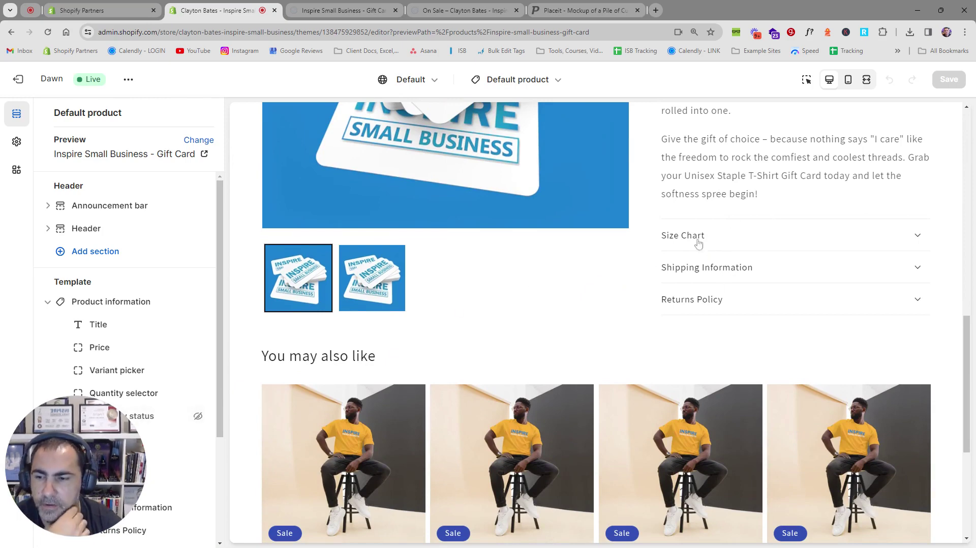
scroll(625, 244, "up", 10)
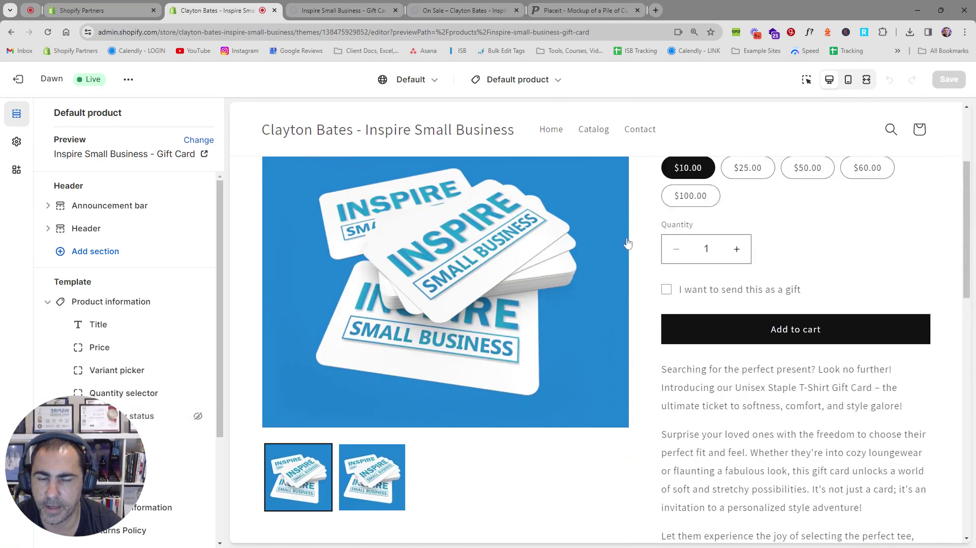
scroll(629, 246, "up", 2)
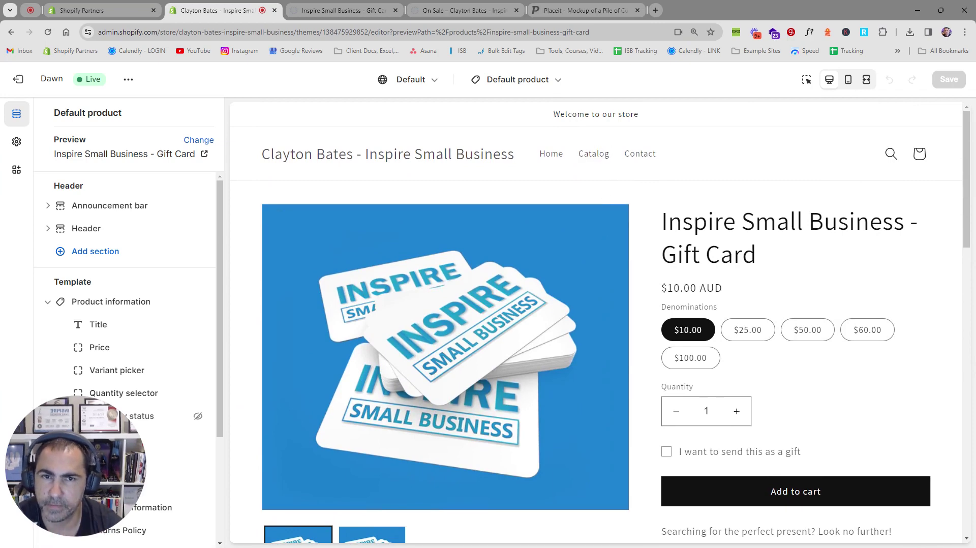
- Create a new product template named "gift card" based on Default product
left_click(557, 81)
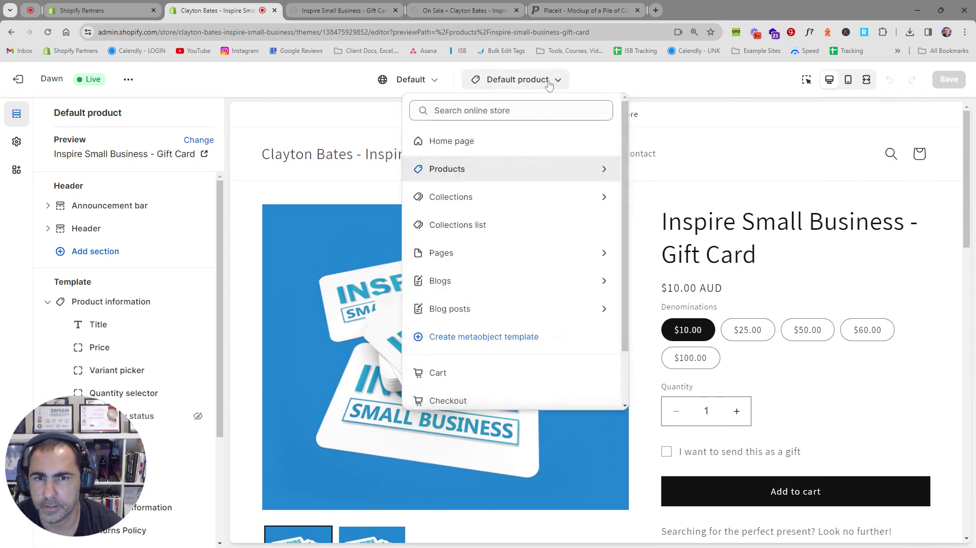
left_click(468, 173)
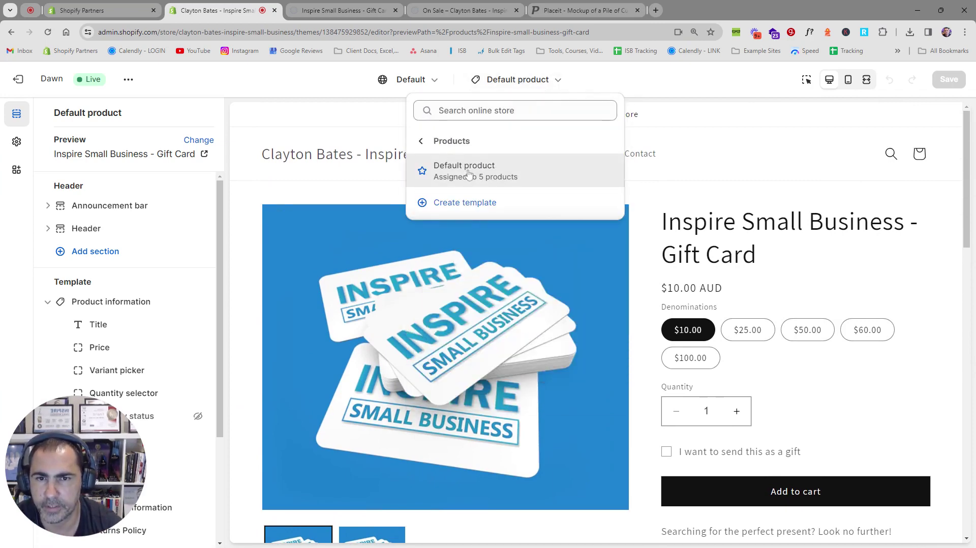
left_click(512, 206)
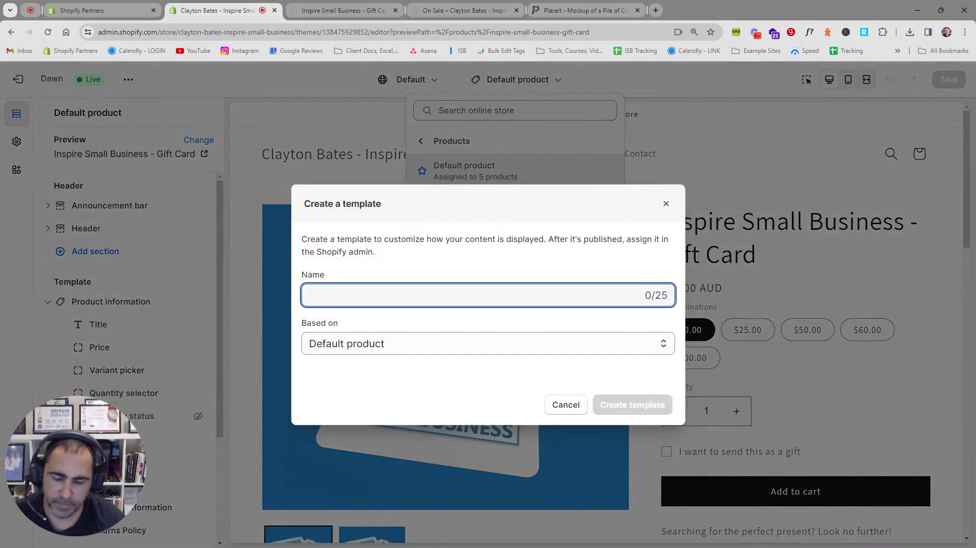
key("Tab")
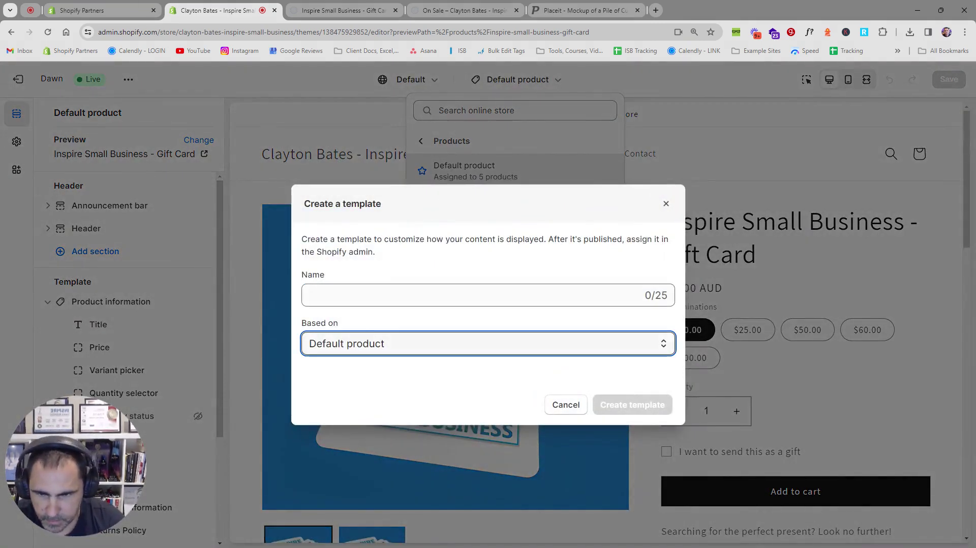
key("shift+Tab")
type("G")
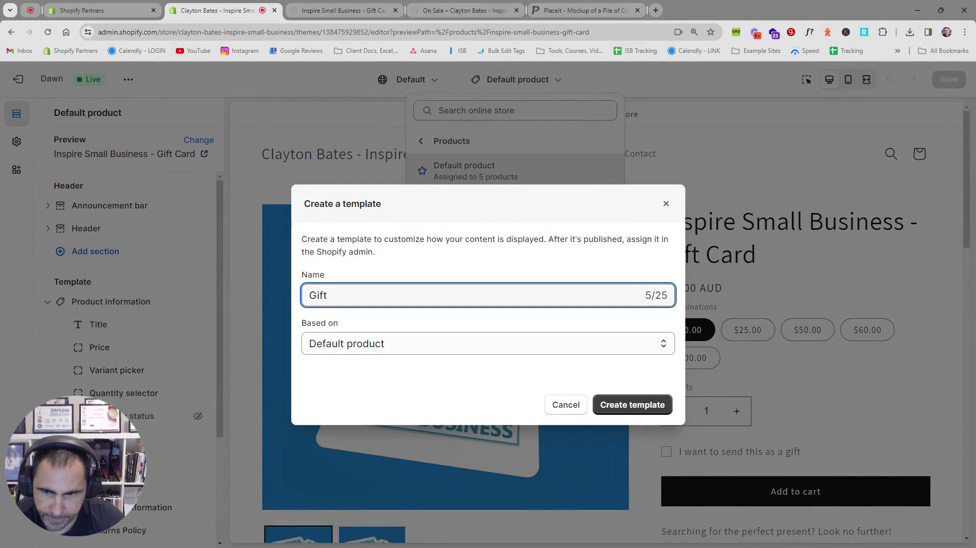
key("BackSpace")
key("BackSpace")
key("BackSpace")
type("gif")
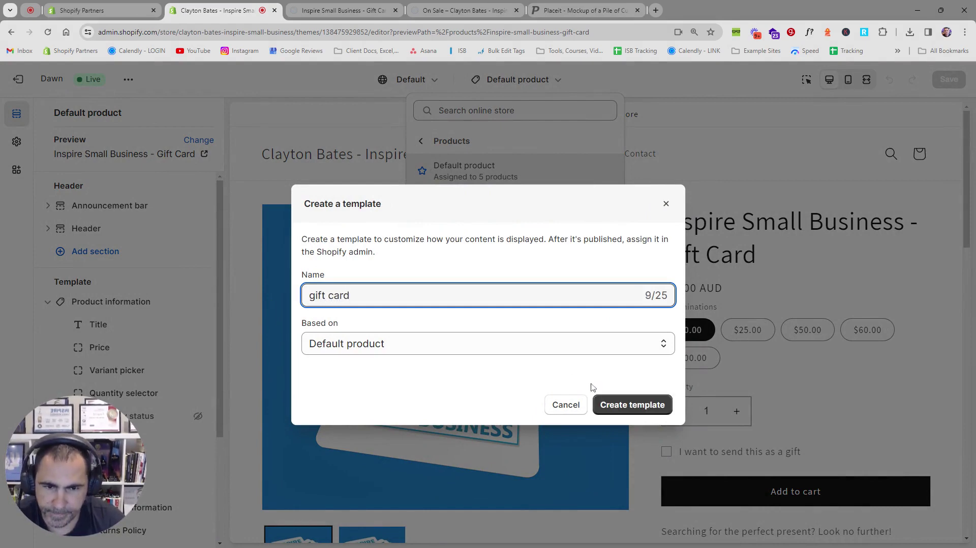
left_click(620, 402)
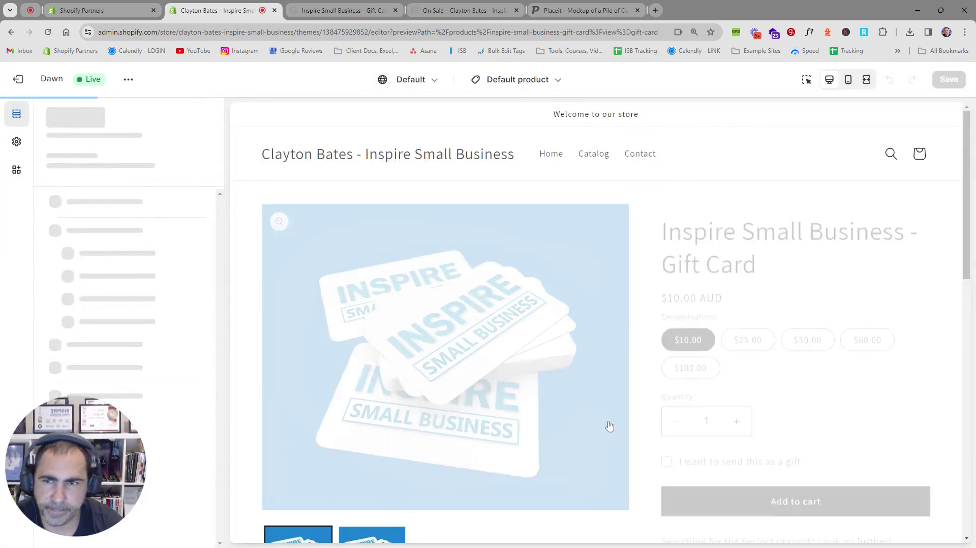
- Exit the theme editor and open the Inspire Small Business - Gift Card product at its theme template setting
left_click(22, 80)
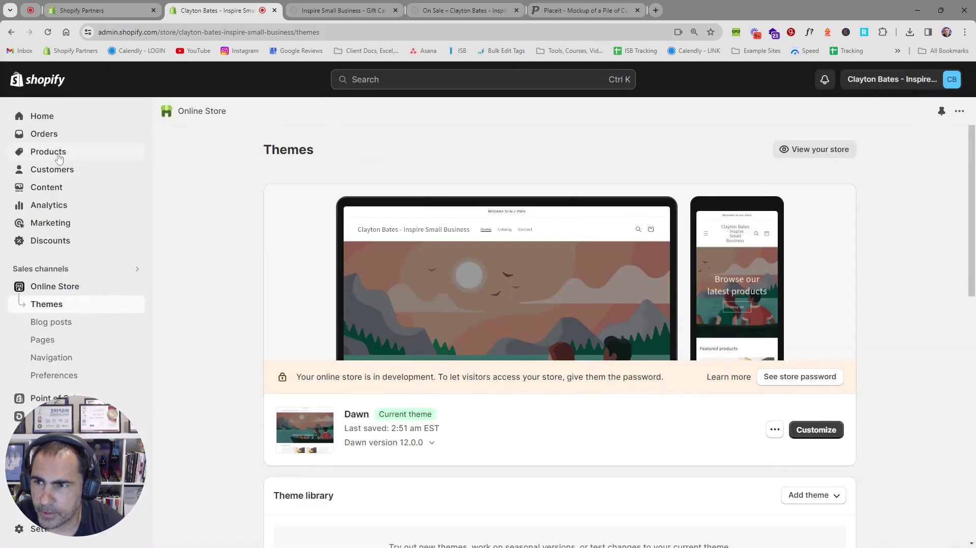
left_click(59, 158)
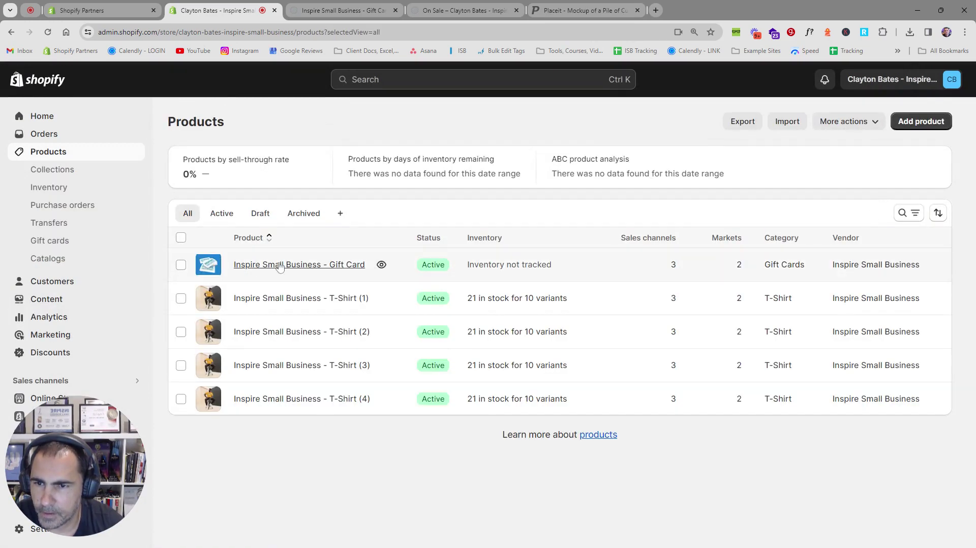
left_click(279, 269)
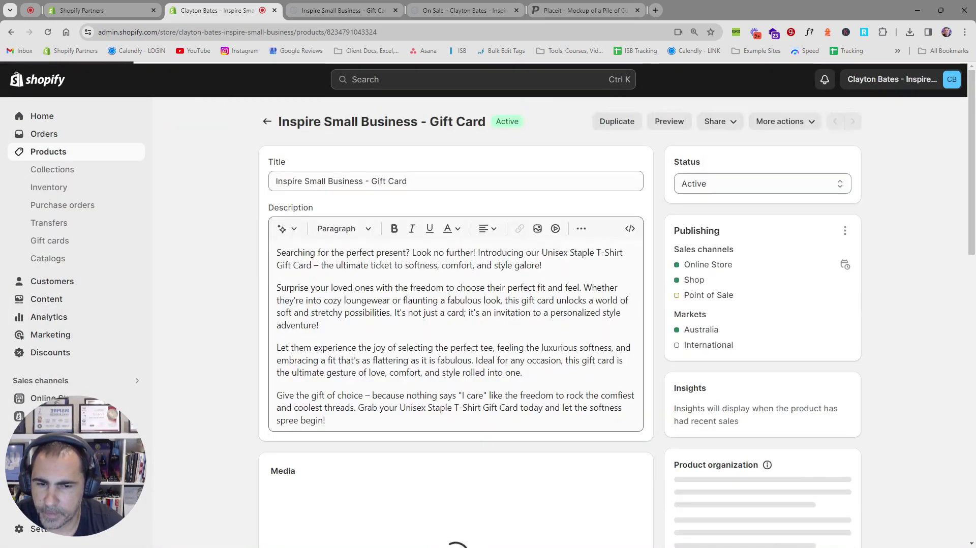
scroll(889, 282, "down", 7)
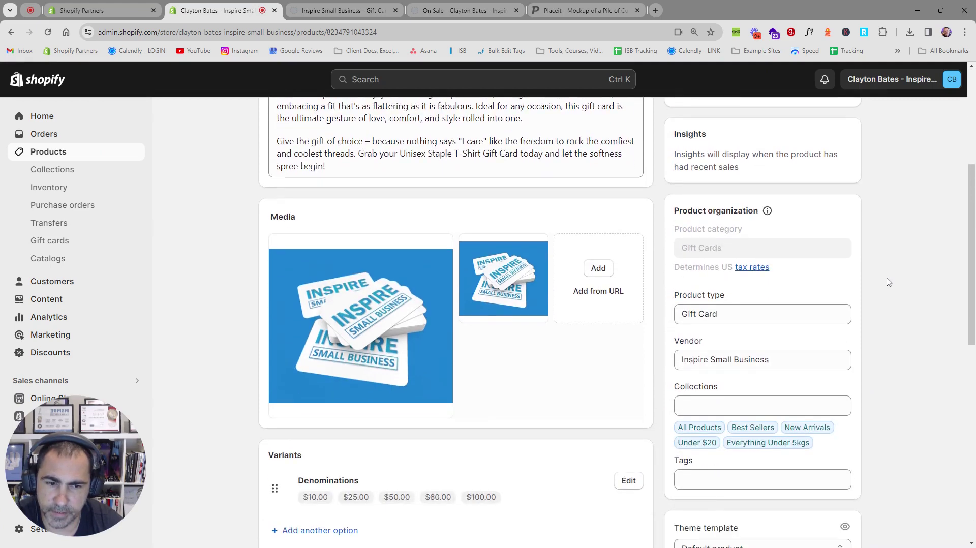
scroll(889, 282, "down", 4)
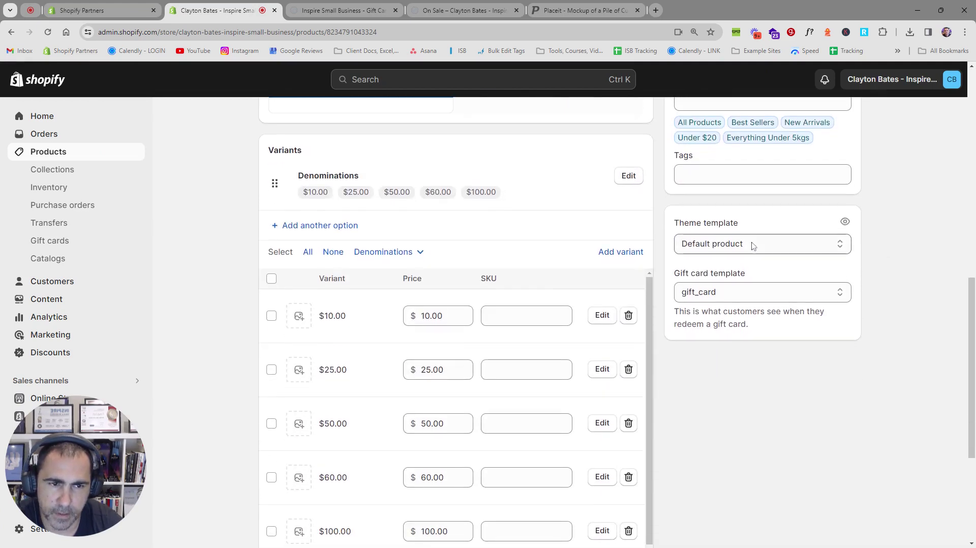
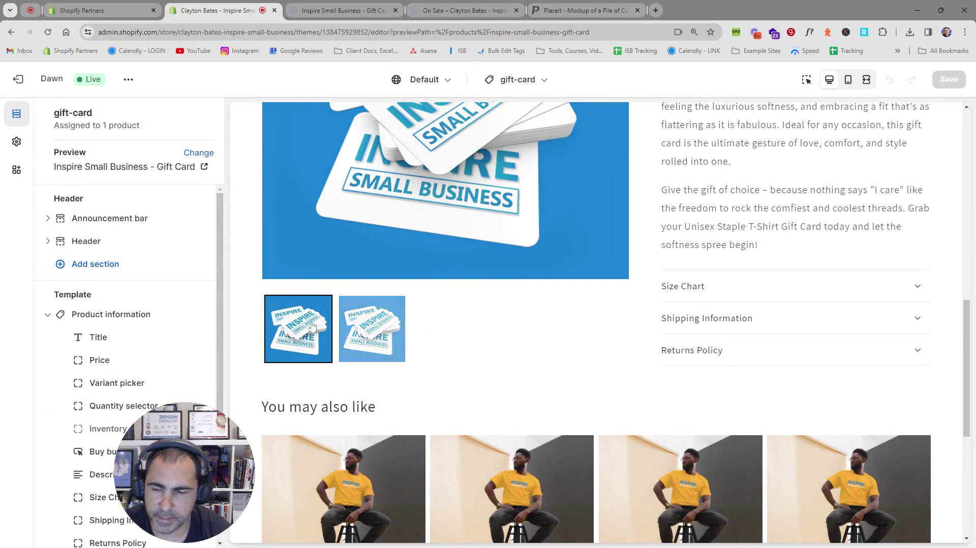
- Remove the Size Chart, Shipping Information and Returns Policy blocks from the gift-card template's product information
scroll(149, 351, "down", 2)
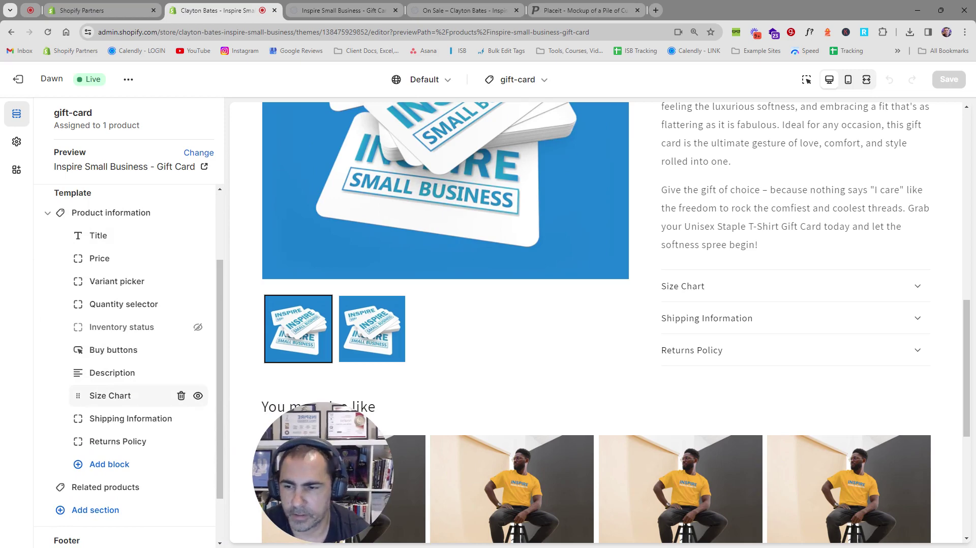
left_click(119, 396)
left_click(71, 532)
left_click(128, 396)
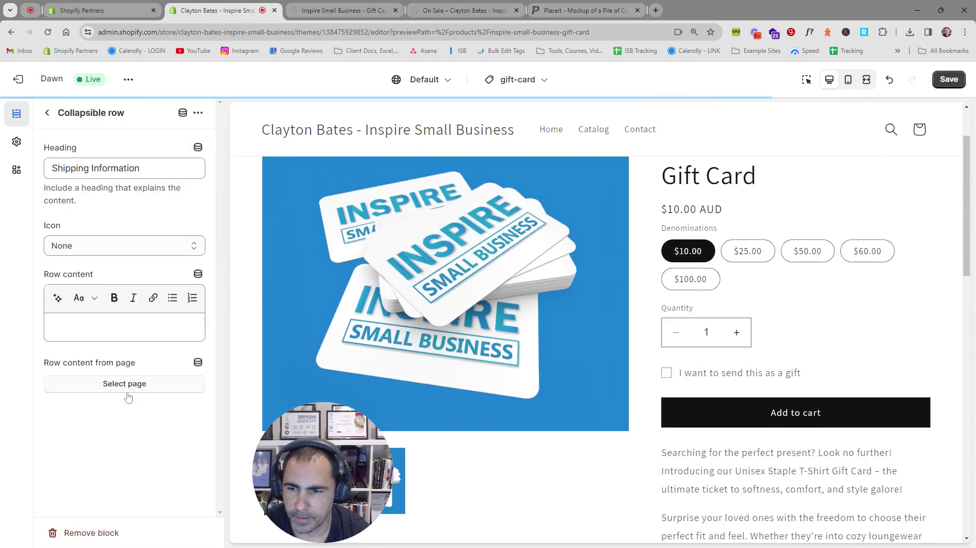
left_click(72, 532)
left_click(130, 396)
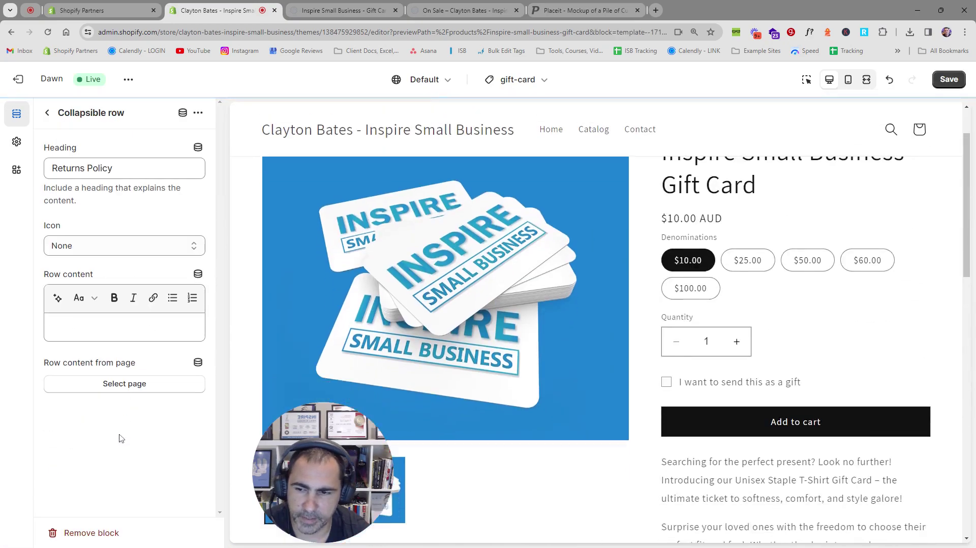
left_click(101, 532)
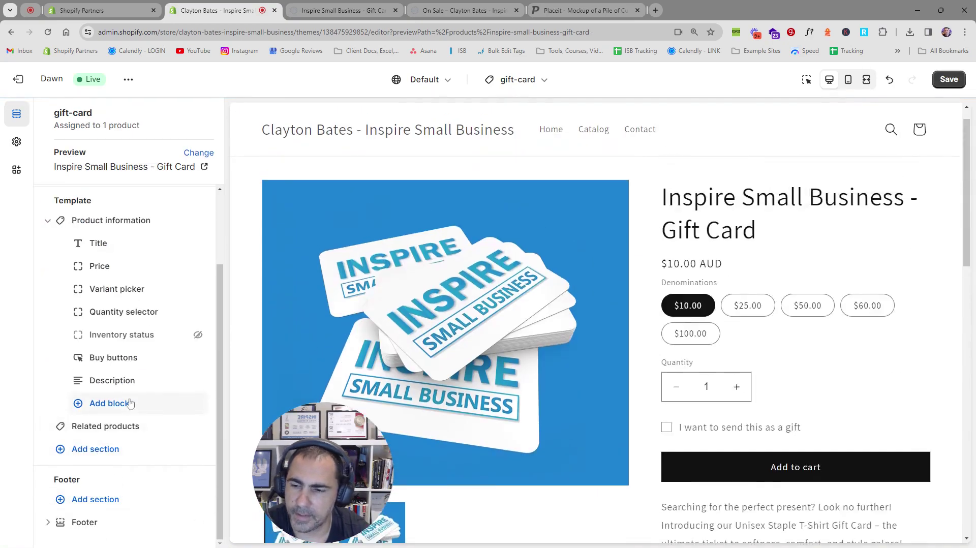
- Add a Collapsible row block below the description in the gift-card template's product information
left_click(131, 403)
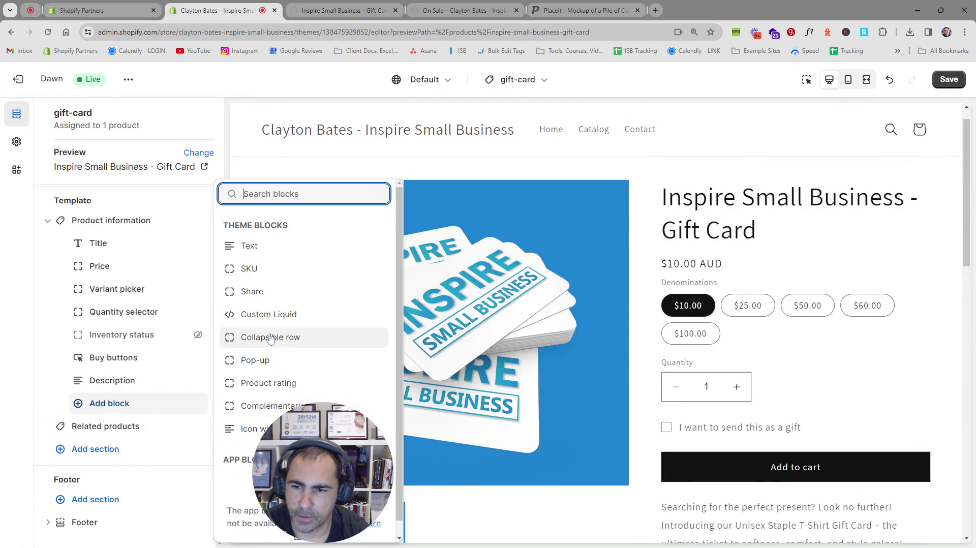
left_click(270, 338)
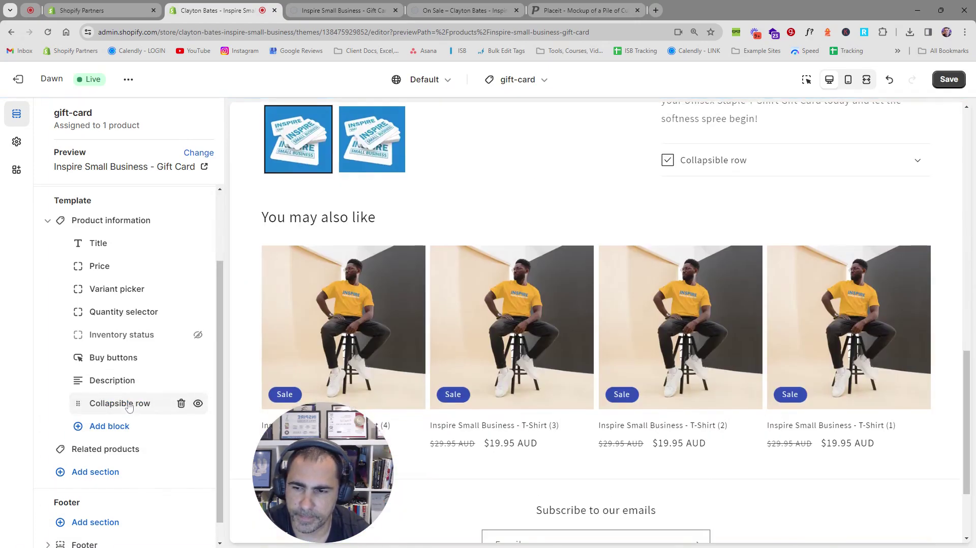
- Set the new collapsible row's heading to "Gift Card Policy" and its icon to None
left_click(131, 403)
left_click_drag(118, 168, 51, 168)
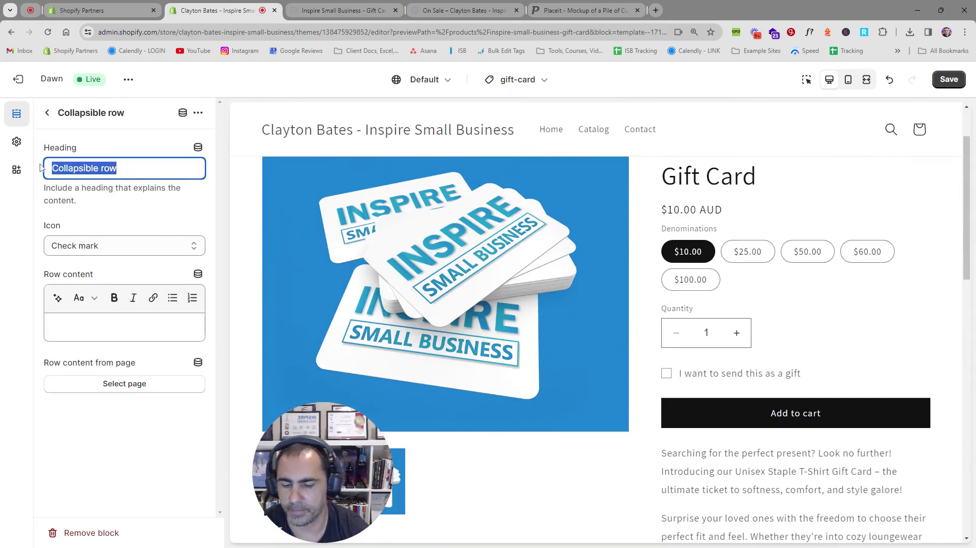
type("Gift Ca")
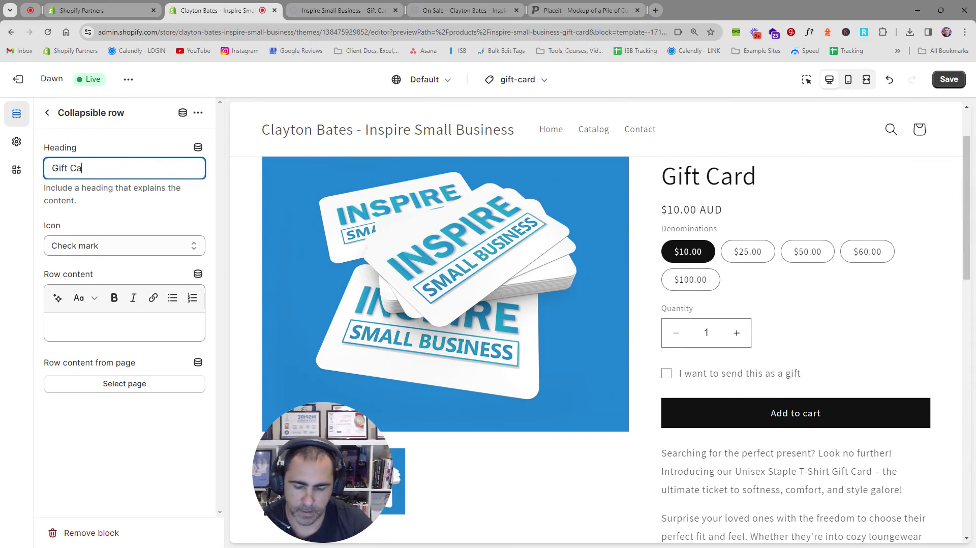
type("rd Policy")
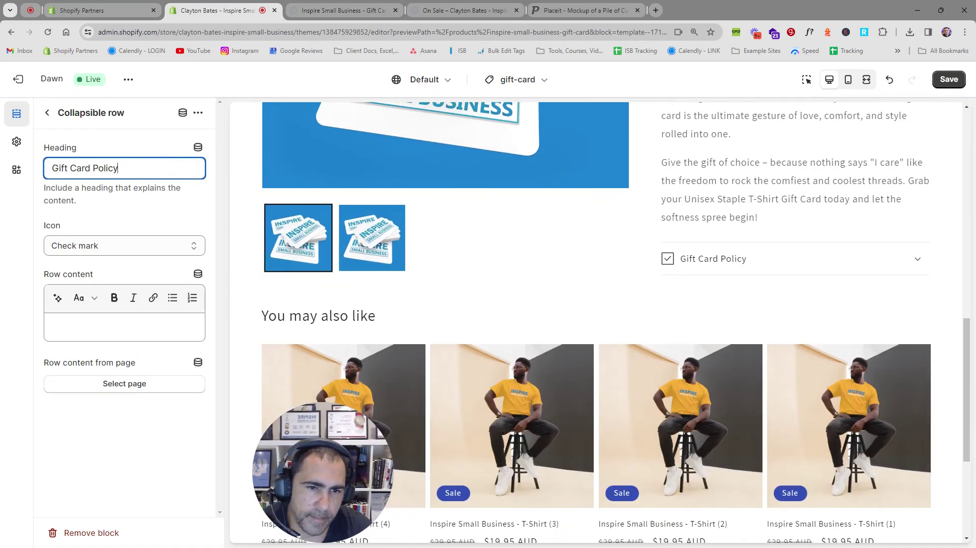
left_click(111, 249)
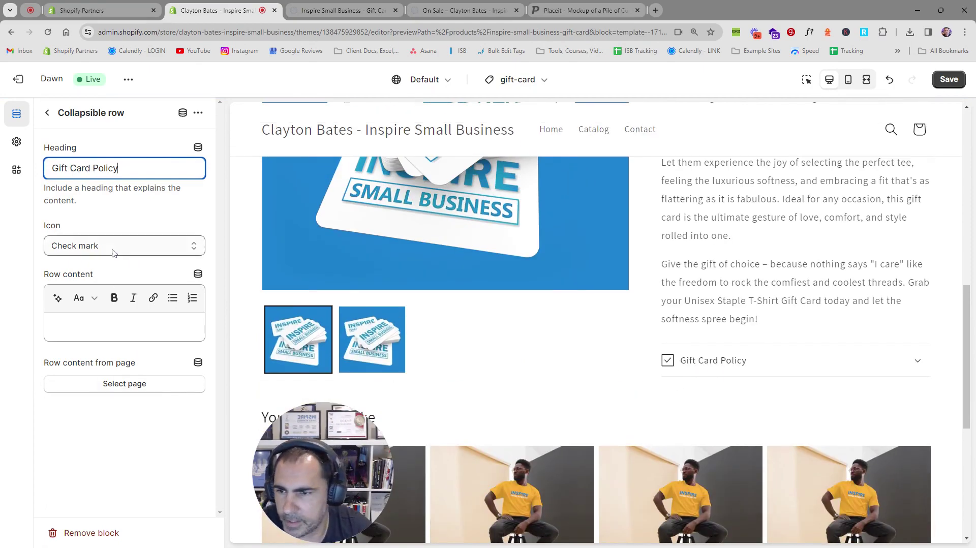
left_click(94, 266)
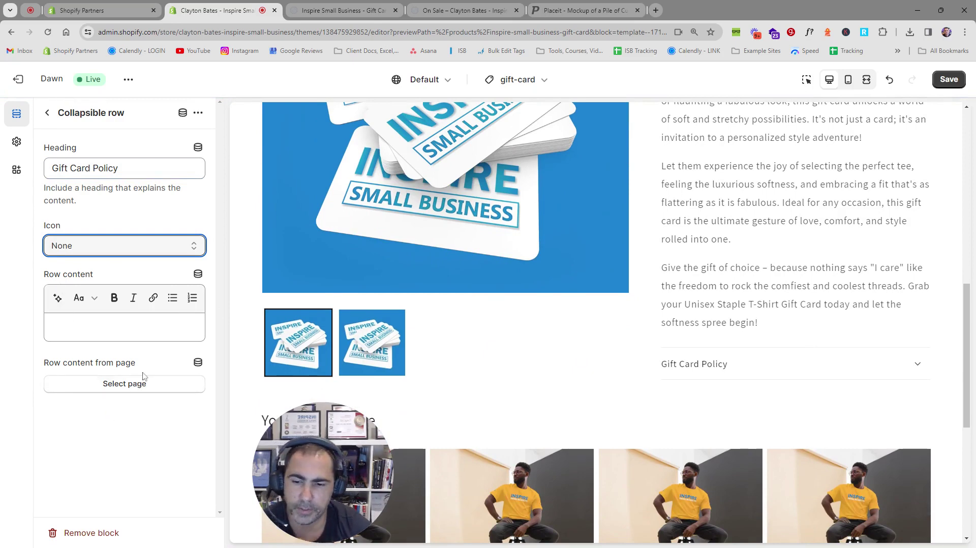
- Leave the Gift Card Policy row content empty and save the gift-card template
left_click(125, 327)
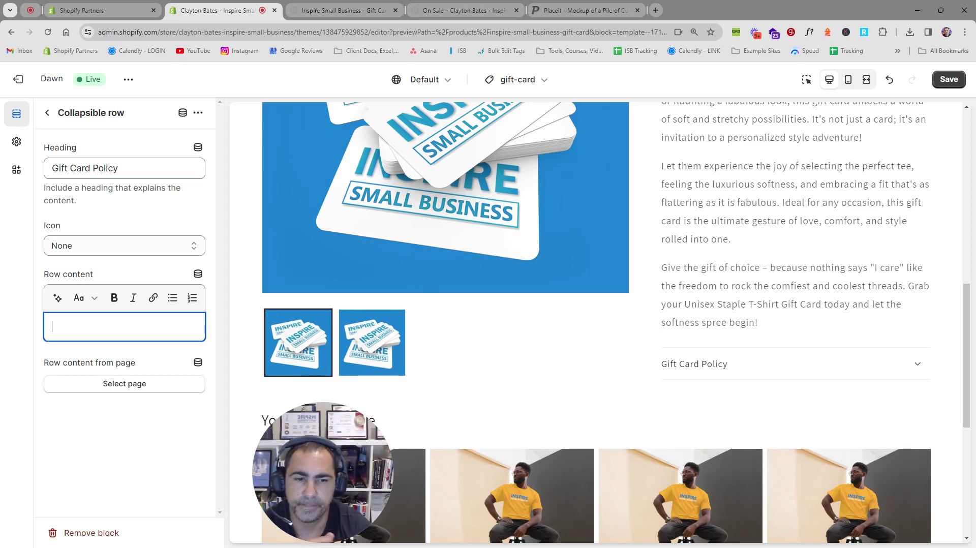
scroll(917, 364, "up", 4)
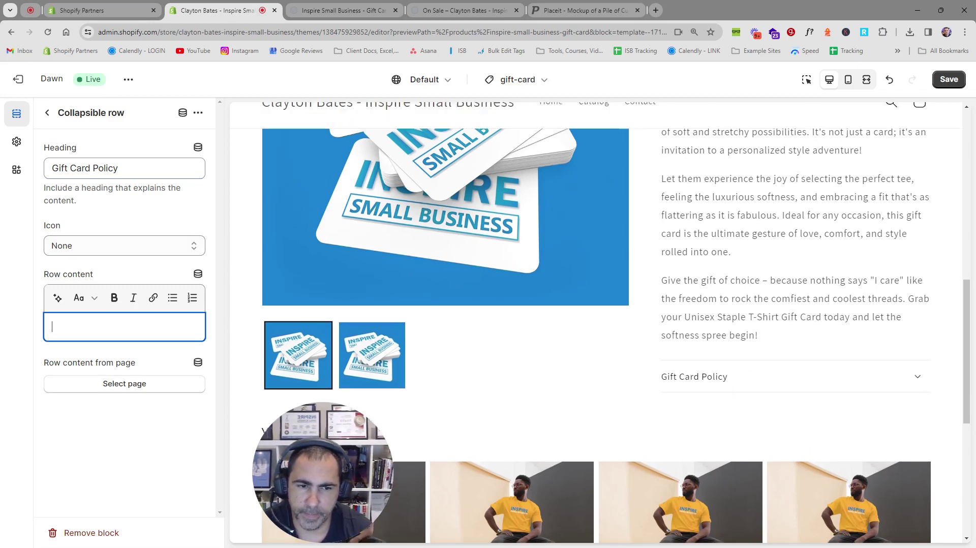
scroll(918, 364, "up", 2)
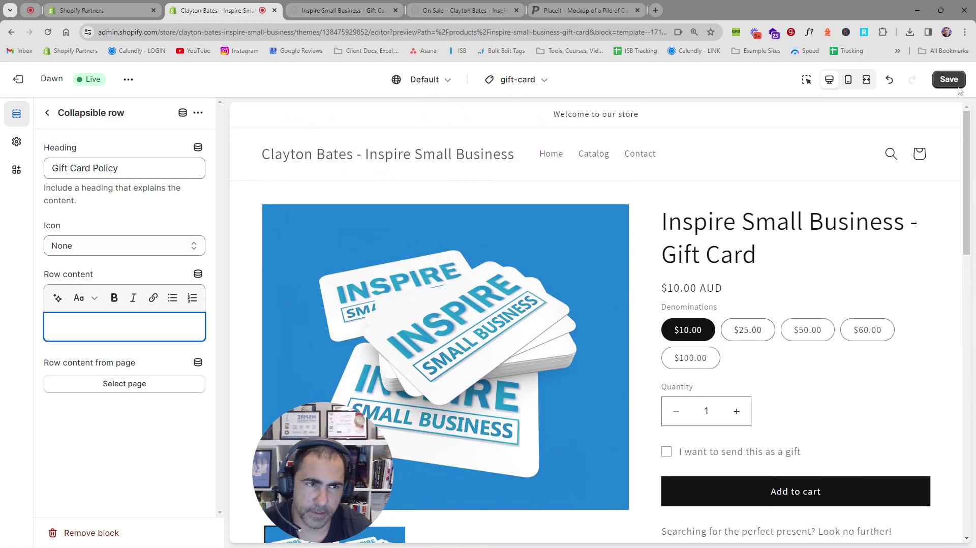
left_click(949, 79)
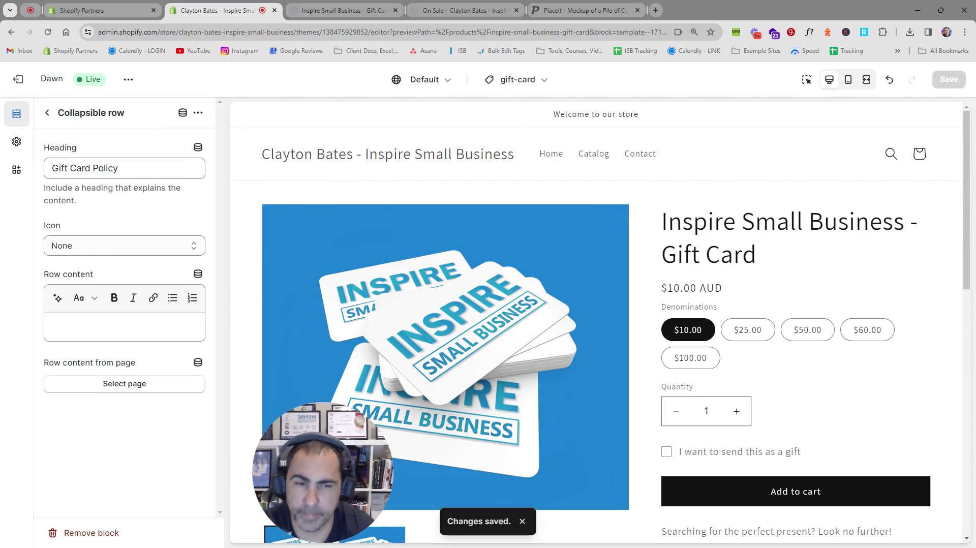
- Hide the Related products section on the gift-card template and save the change
scroll(873, 284, "down", 5)
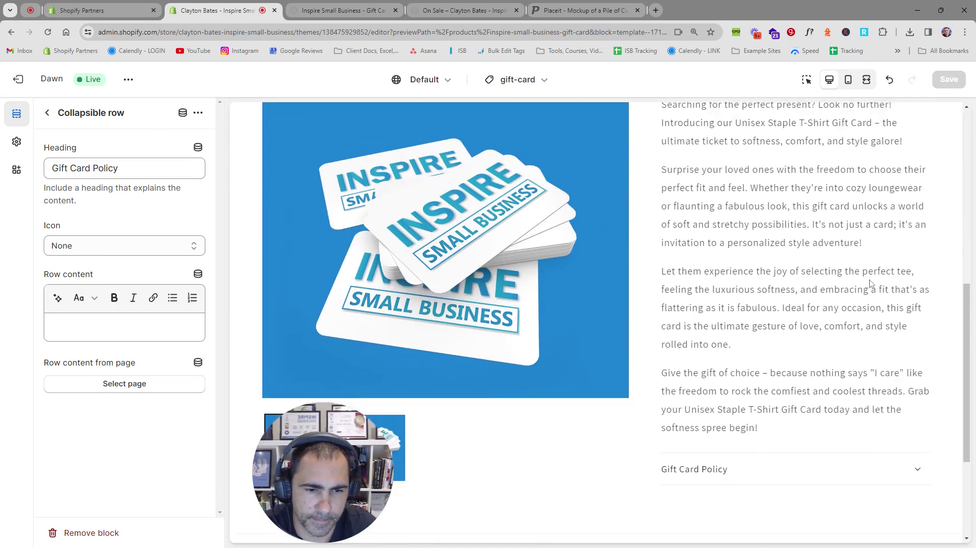
scroll(869, 282, "down", 4)
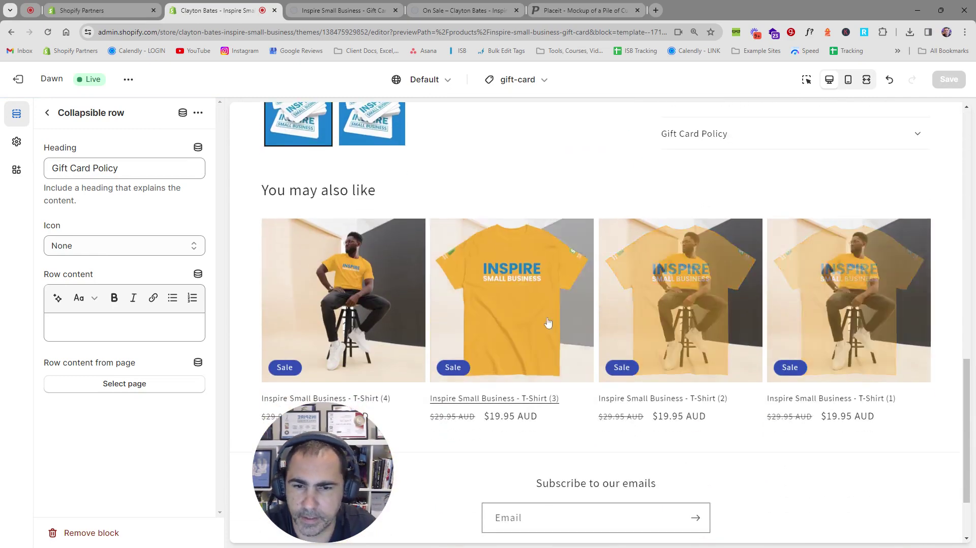
left_click(46, 113)
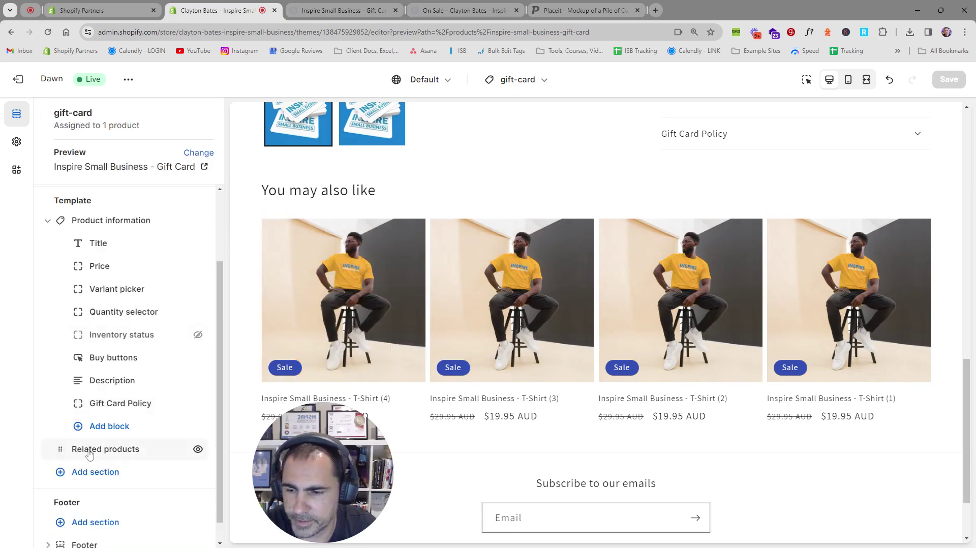
left_click(198, 449)
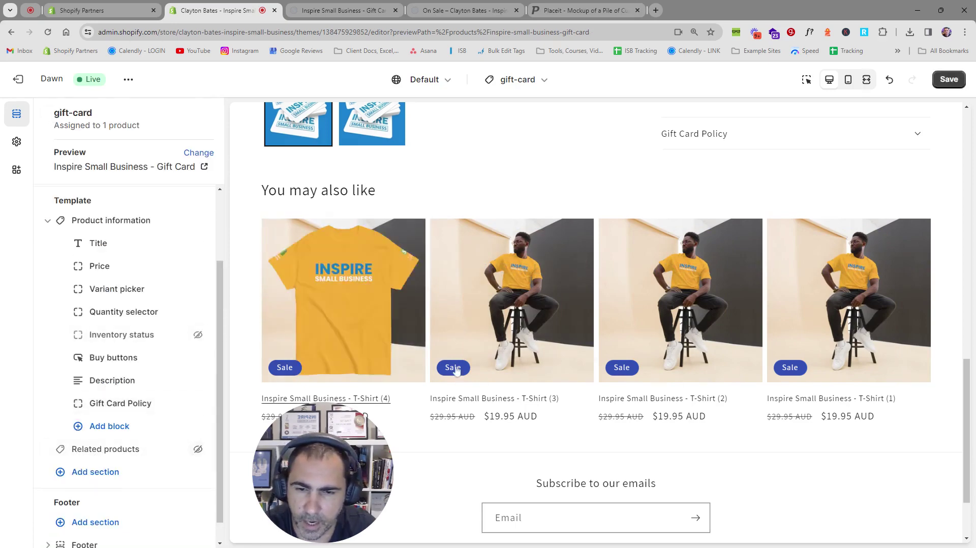
scroll(791, 308, "up", 6)
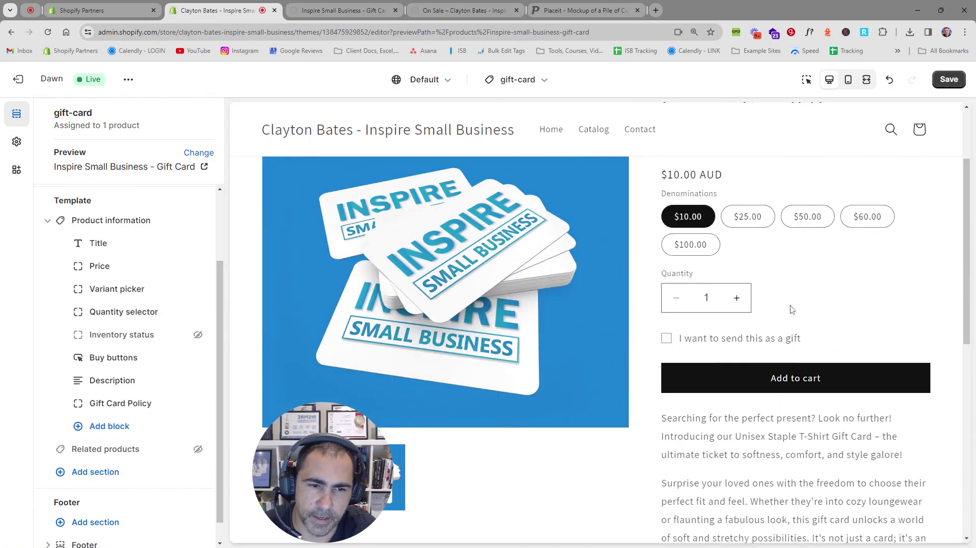
scroll(791, 308, "down", 10)
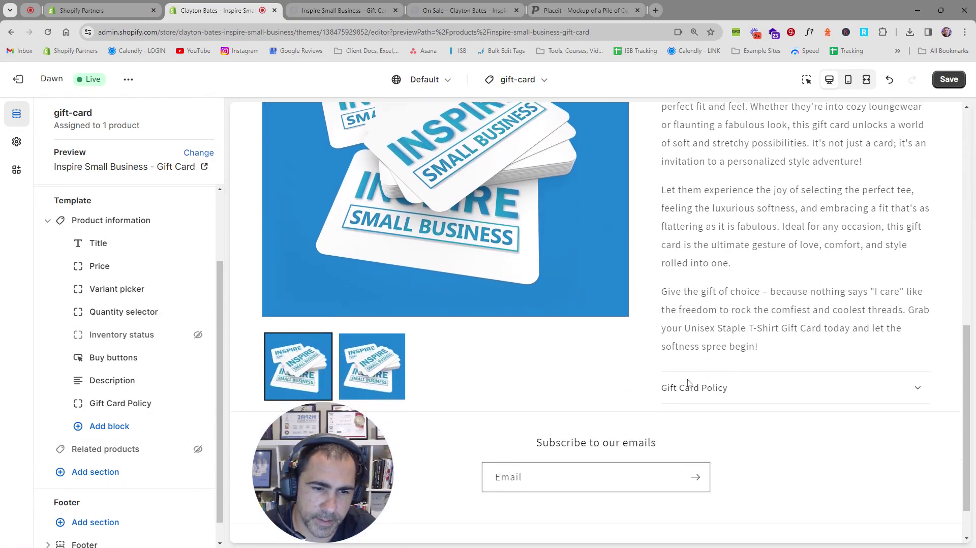
scroll(778, 350, "up", 10)
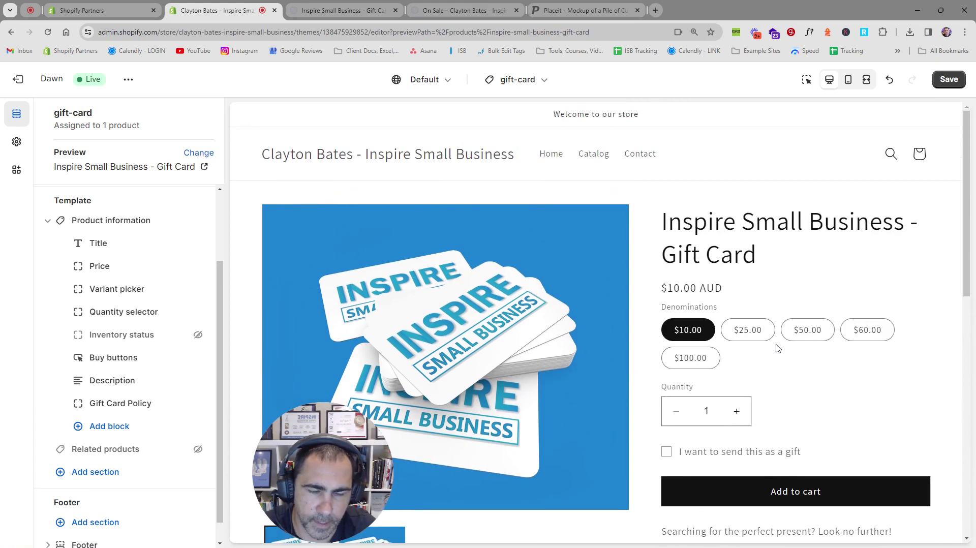
left_click(945, 80)
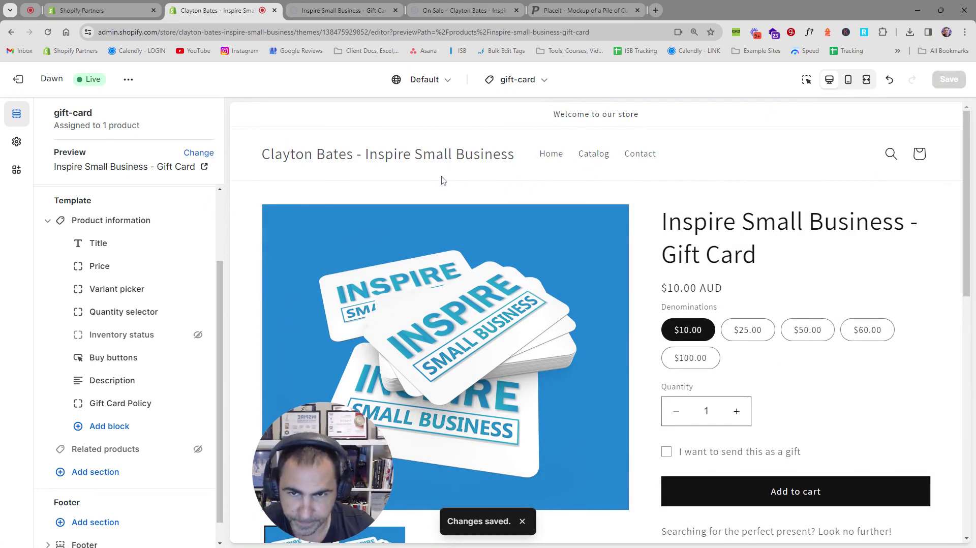
- Exit the theme editor and open the Best Sellers collection from the store's product collections
left_click(18, 79)
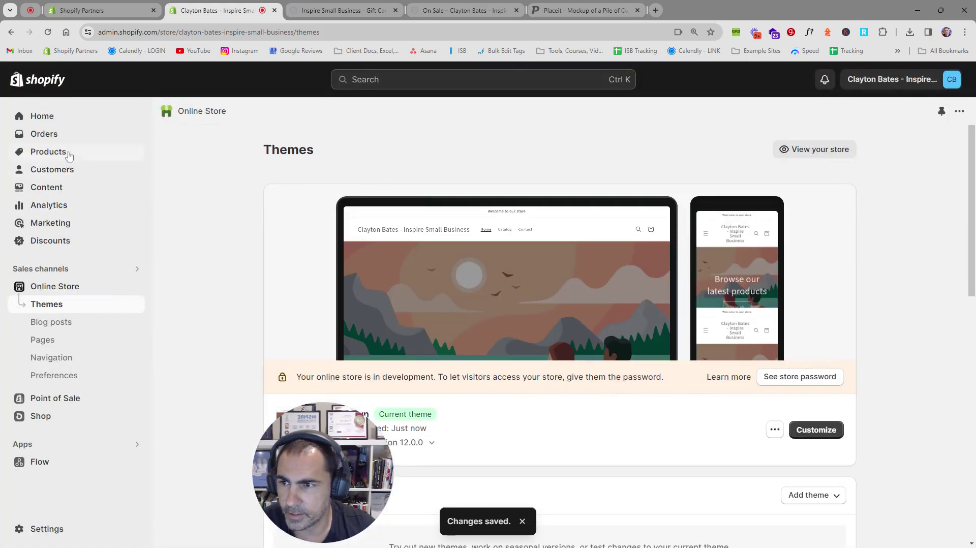
left_click(68, 153)
left_click(49, 173)
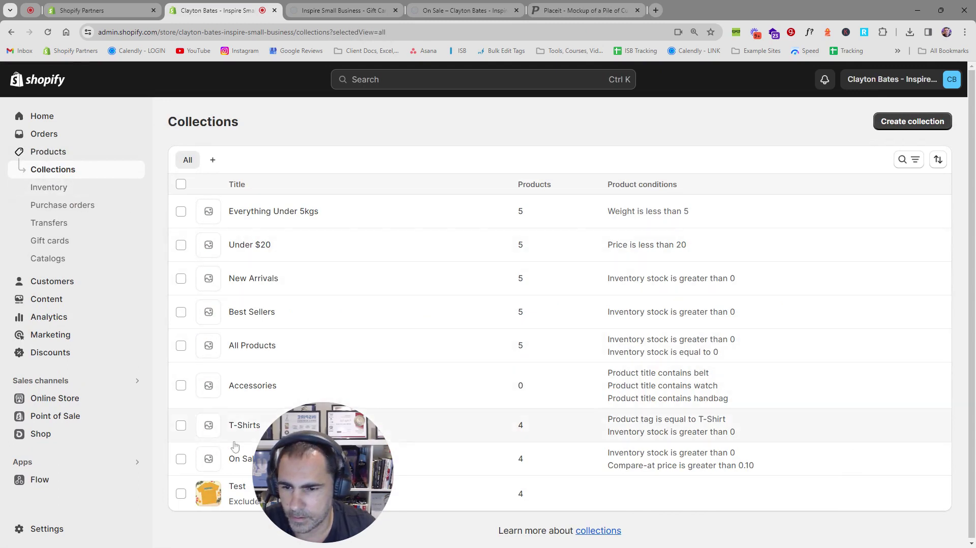
mouse_move(311, 450)
left_click_drag(311, 451, 54, 451)
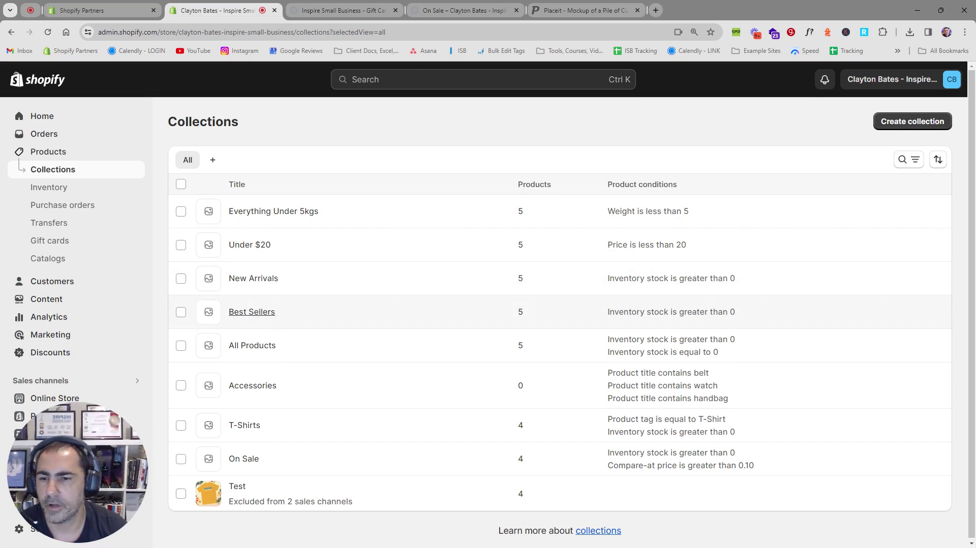
left_click(260, 311)
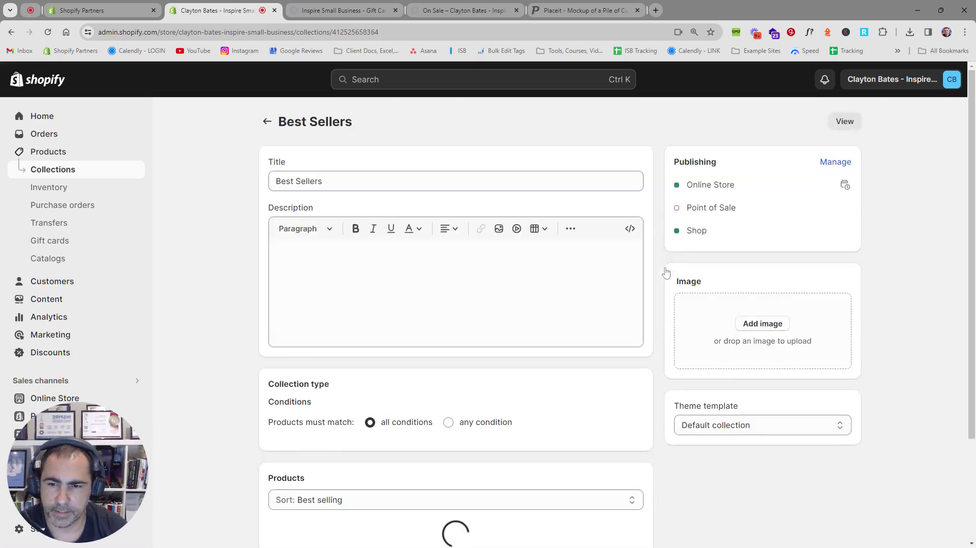
- Add a second condition to the Best Sellers collection: Product title does not contain "gift card"
scroll(883, 315, "down", 5)
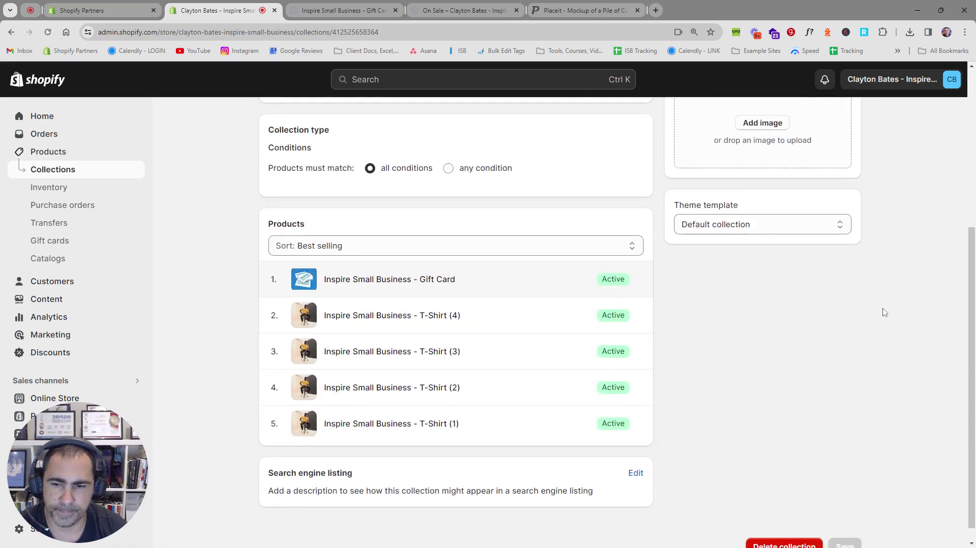
scroll(882, 315, "up", 3)
scroll(882, 311, "up", 1)
scroll(883, 312, "down", 2)
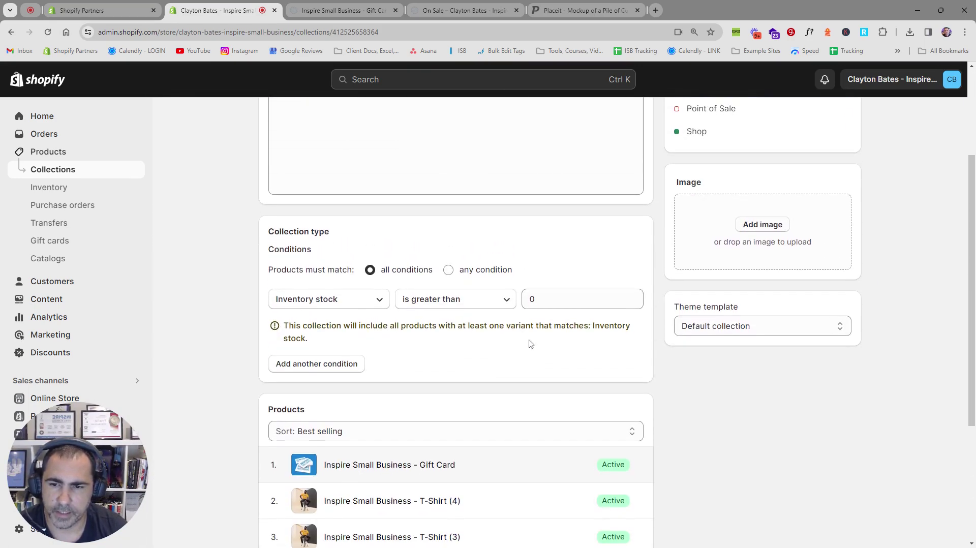
left_click(327, 370)
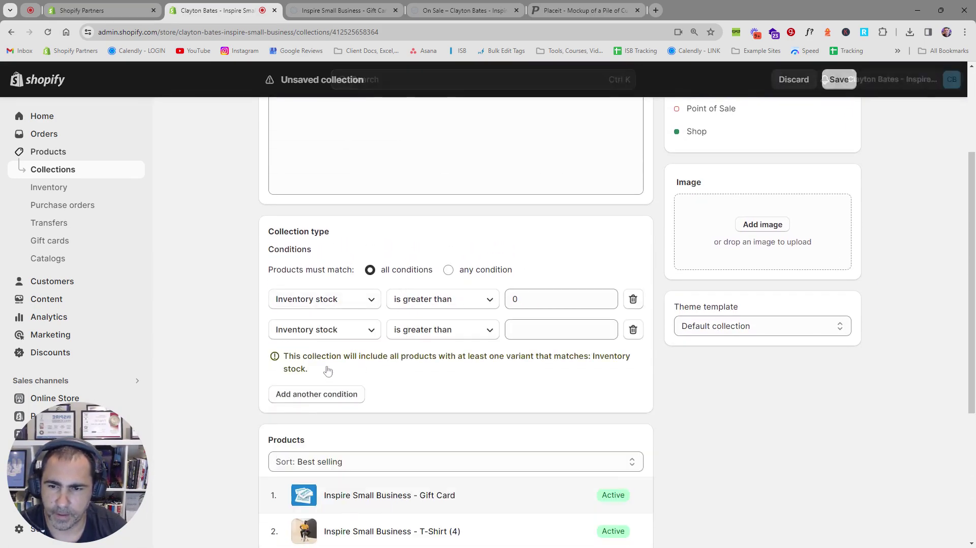
left_click(327, 331)
left_click(308, 124)
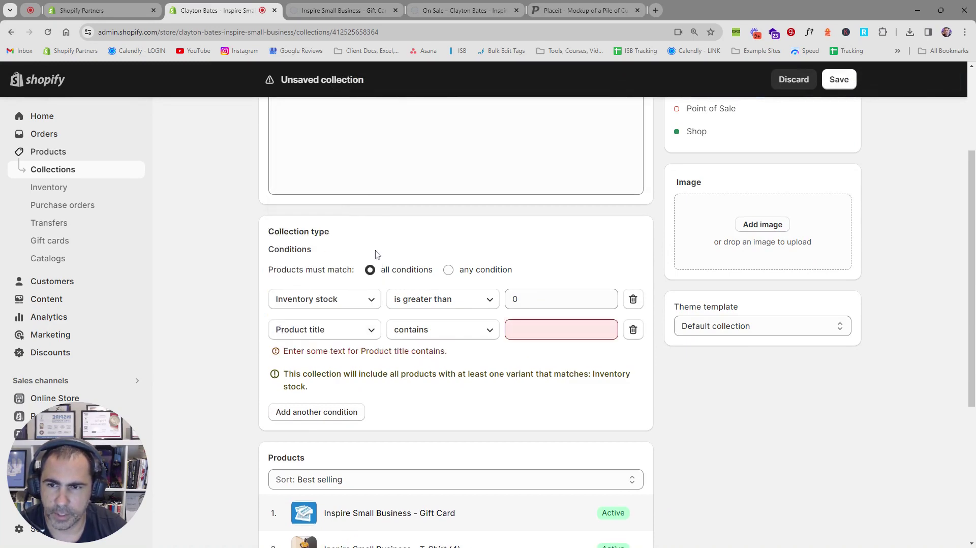
left_click(441, 331)
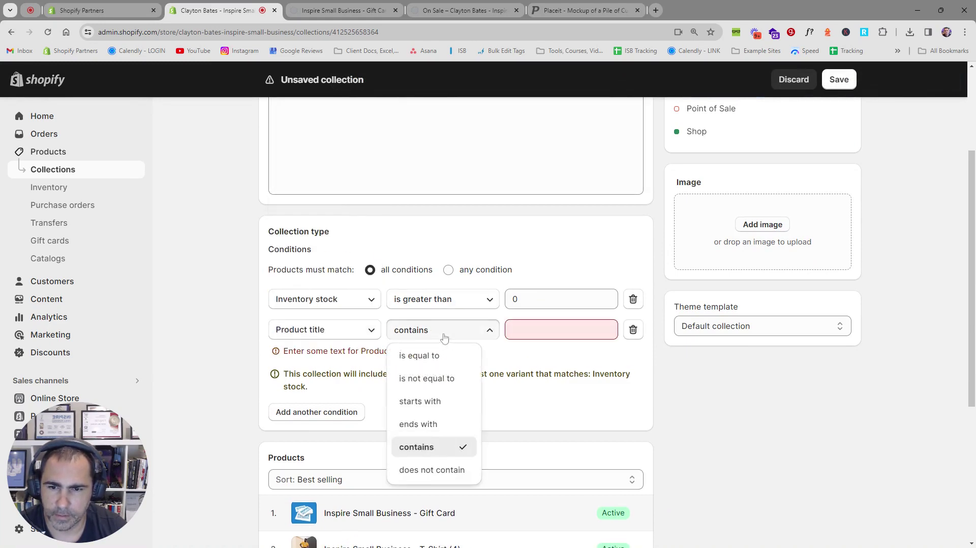
left_click(432, 470)
left_click(560, 330)
type("g")
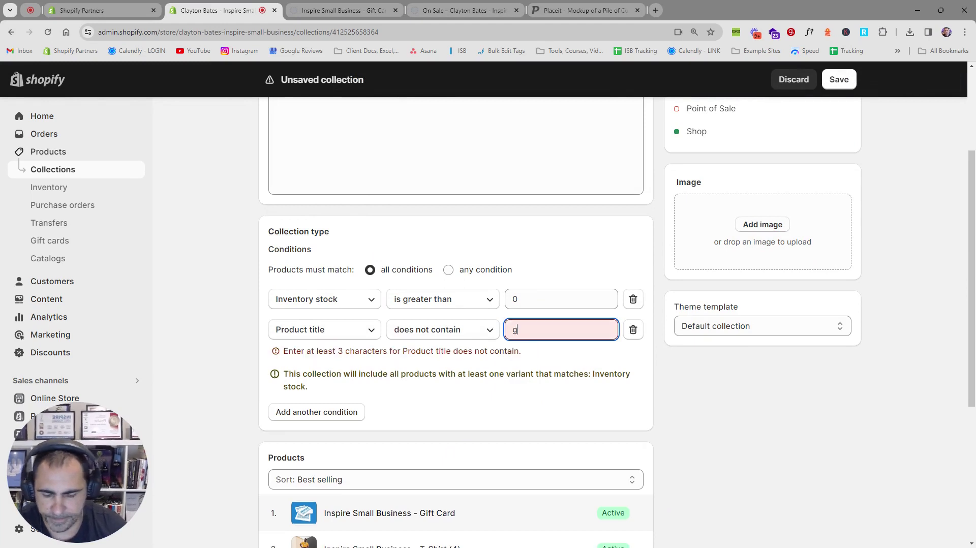
type("ift card")
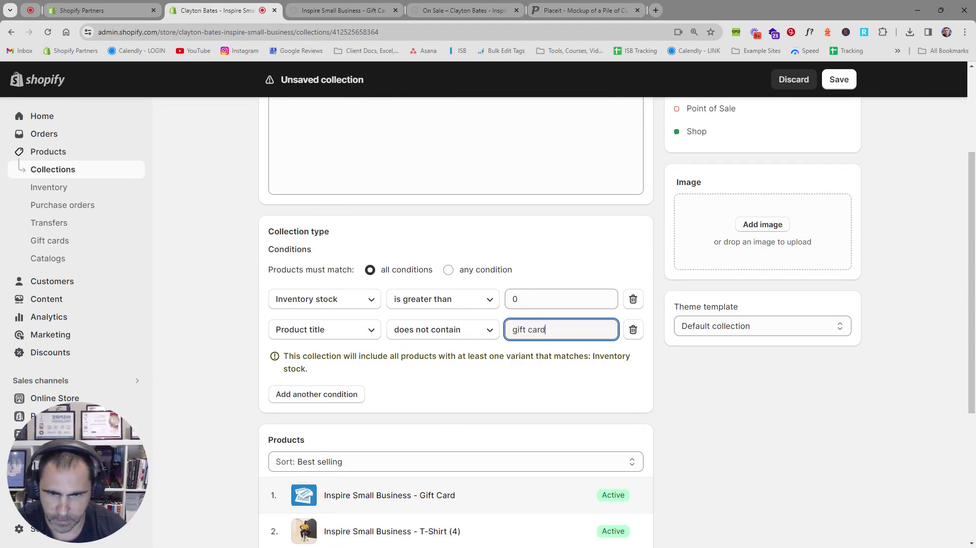
- Save the Best Sellers collection and check its conditions and product list
scroll(351, 350, "down", 3)
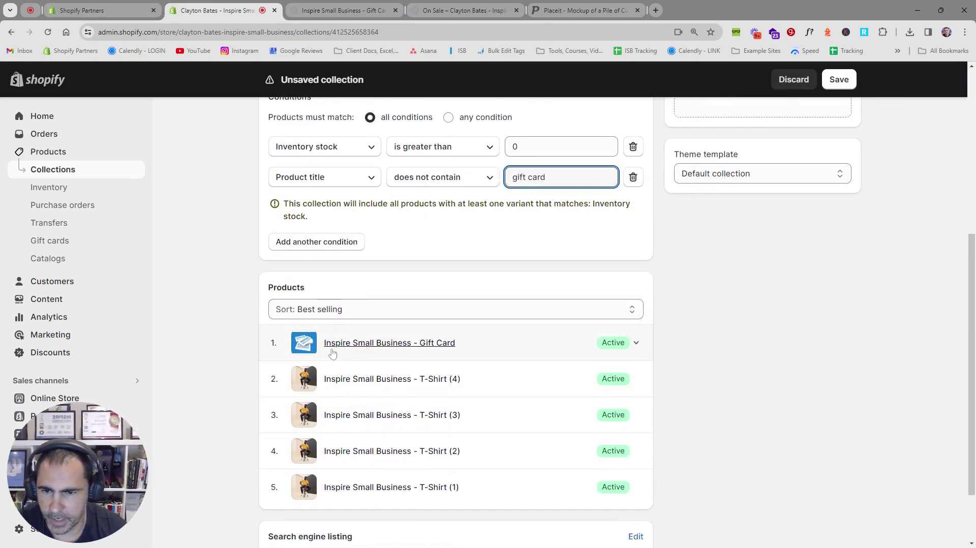
scroll(656, 352, "up", 1)
scroll(656, 352, "up", 3)
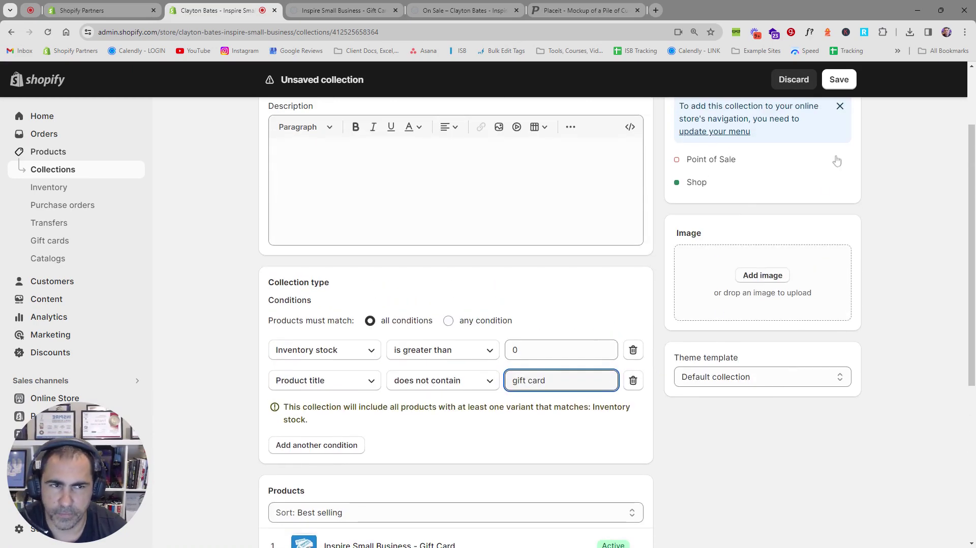
left_click(839, 79)
scroll(635, 341, "down", 2)
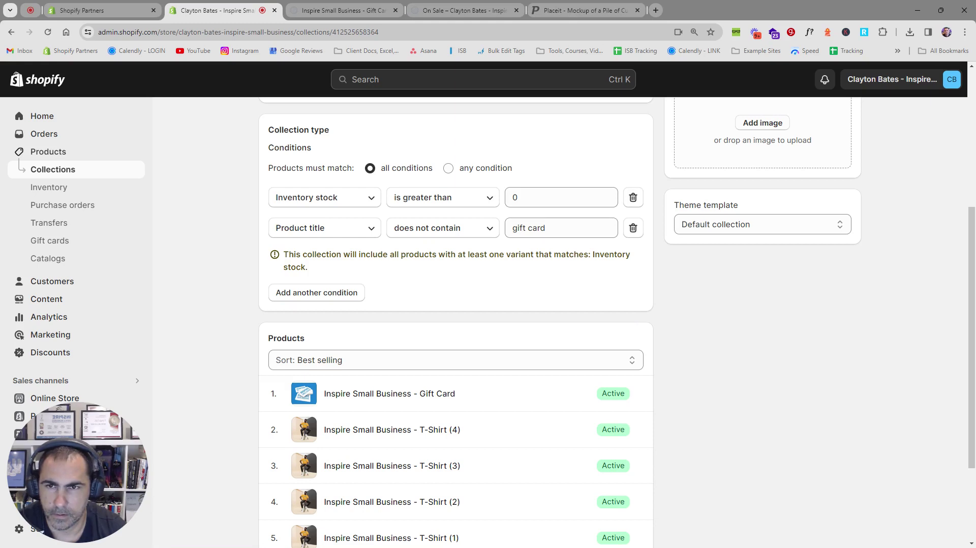
scroll(545, 338, "up", 3)
scroll(562, 326, "down", 3)
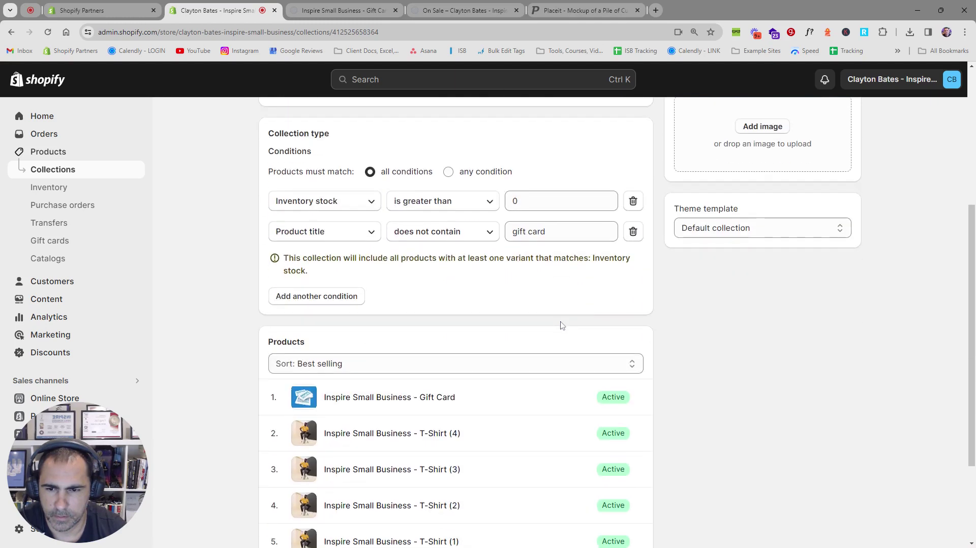
- Capitalise the product title condition's text as "Gift Card" and save the collection
left_click(564, 231)
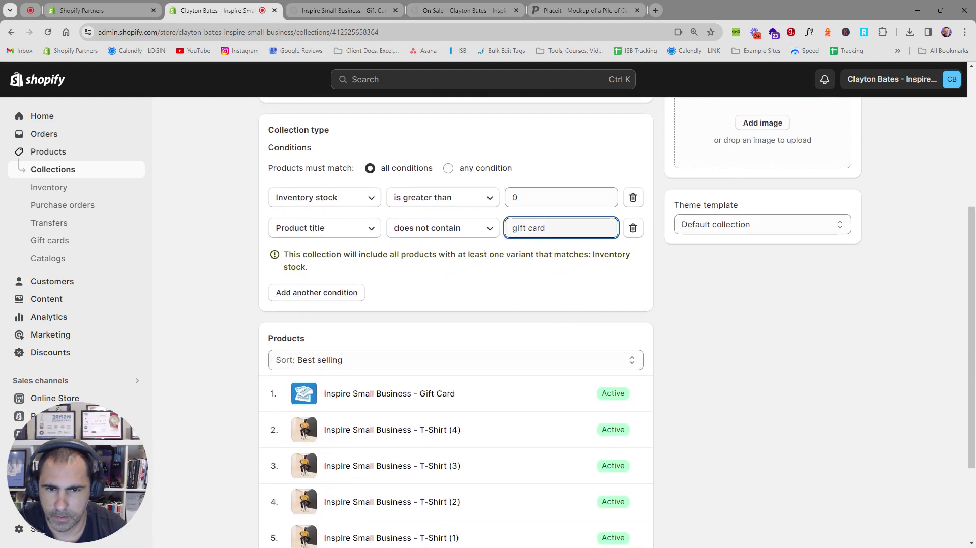
left_click_drag(516, 228, 512, 227)
type("G")
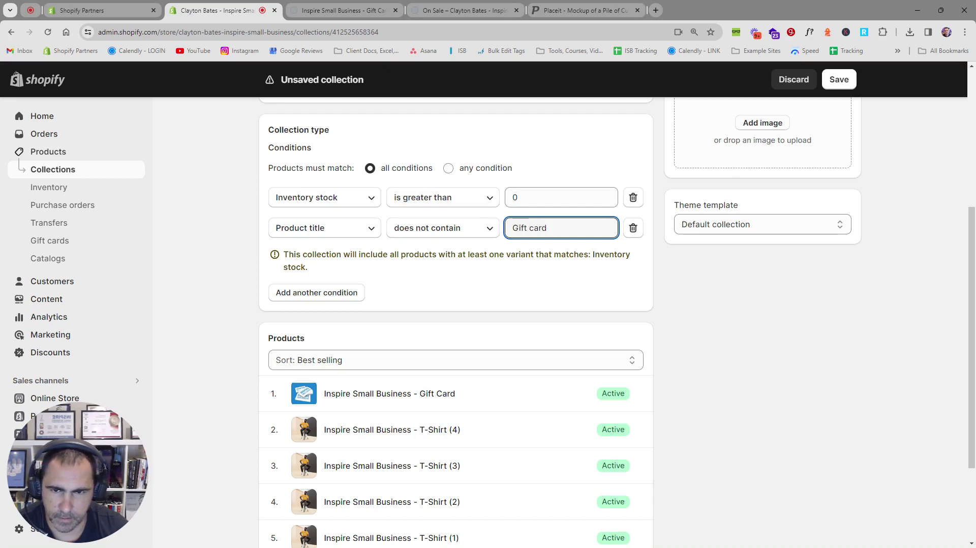
double_click(536, 228)
type("Card")
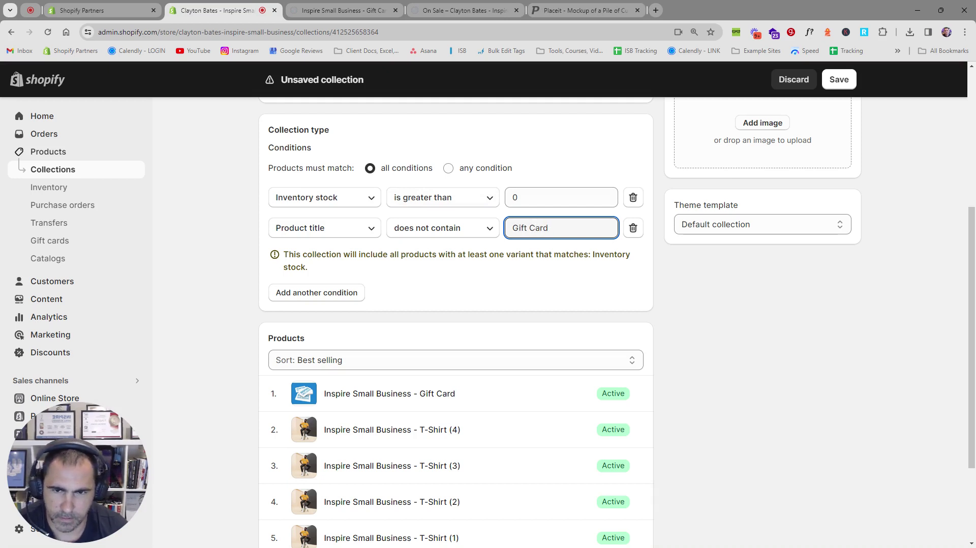
left_click(835, 81)
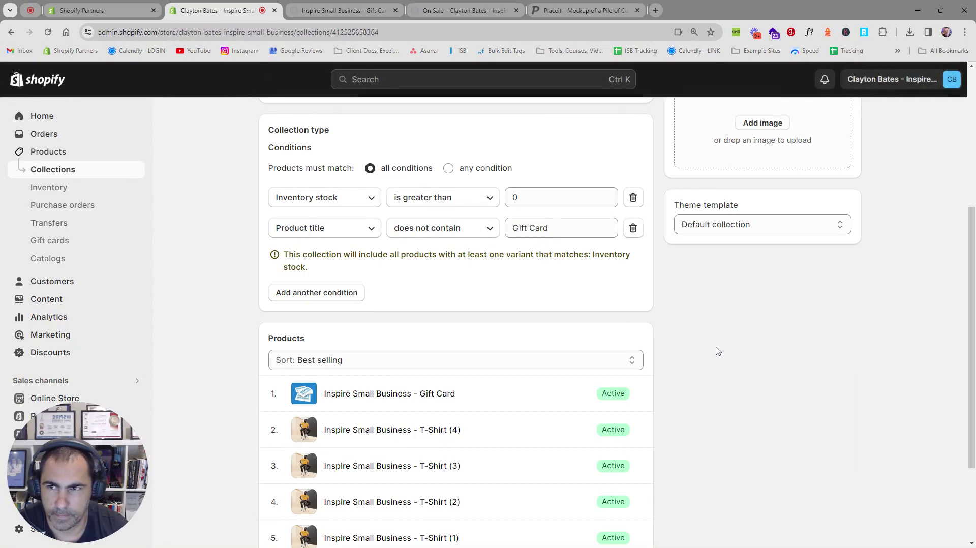
- Reload the Best Sellers collection page and review which products it includes
key("F5")
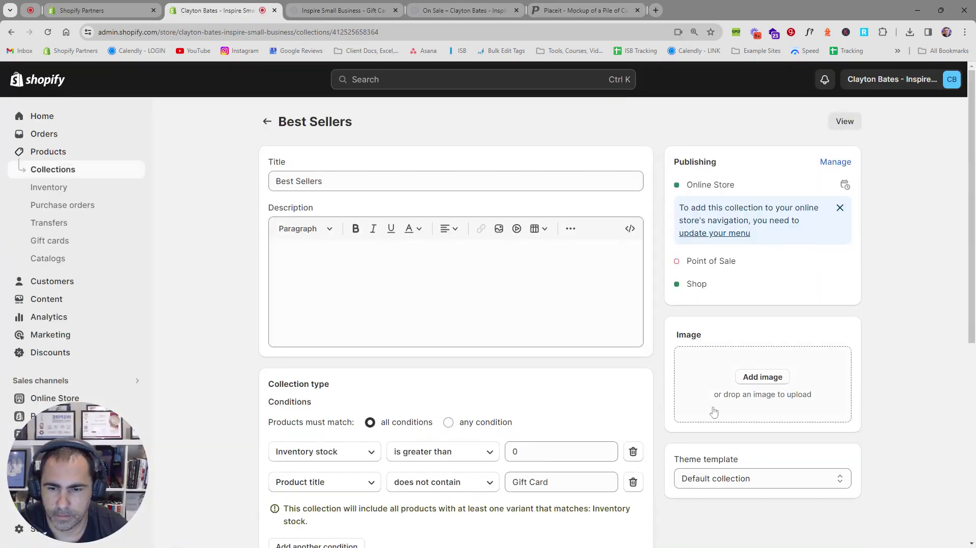
scroll(713, 412, "down", 4)
scroll(714, 412, "down", 3)
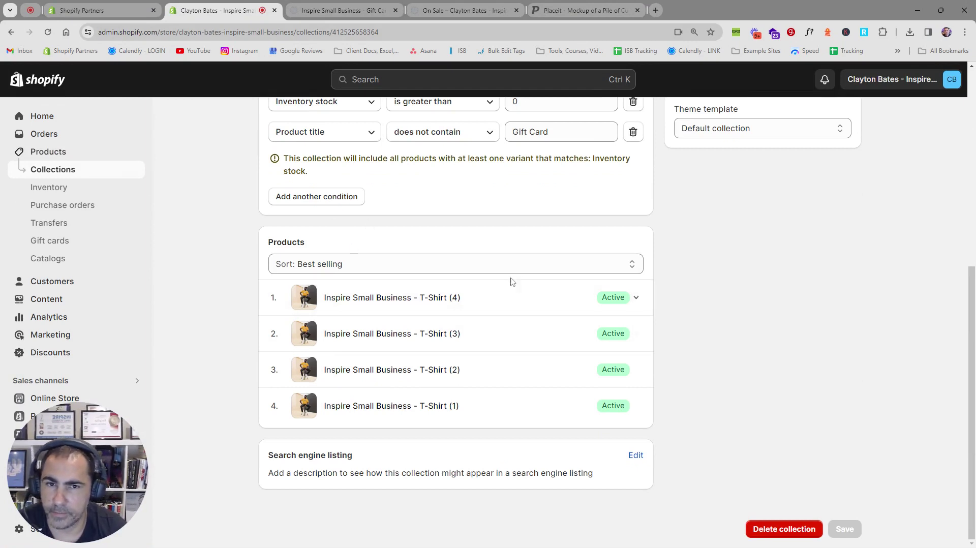
scroll(692, 278, "up", 1)
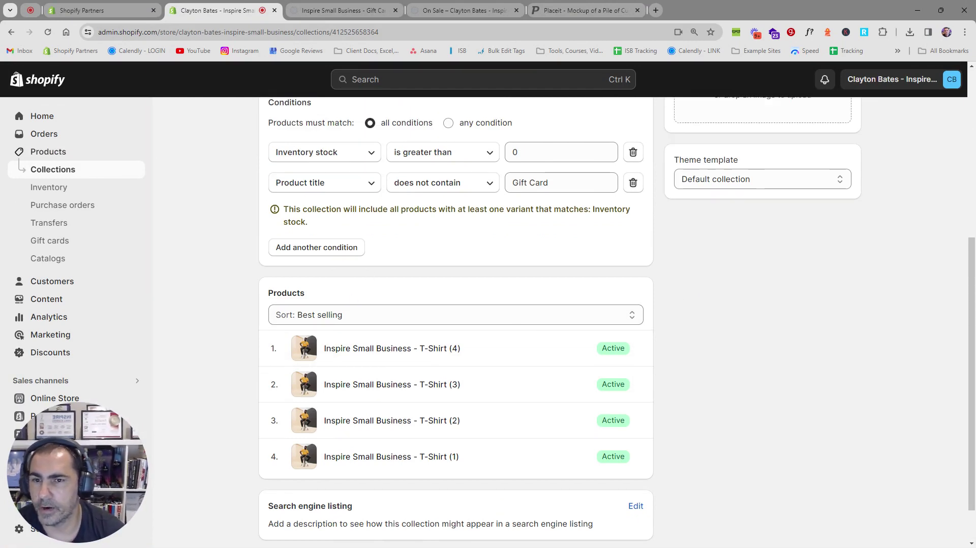
scroll(681, 269, "up", 2)
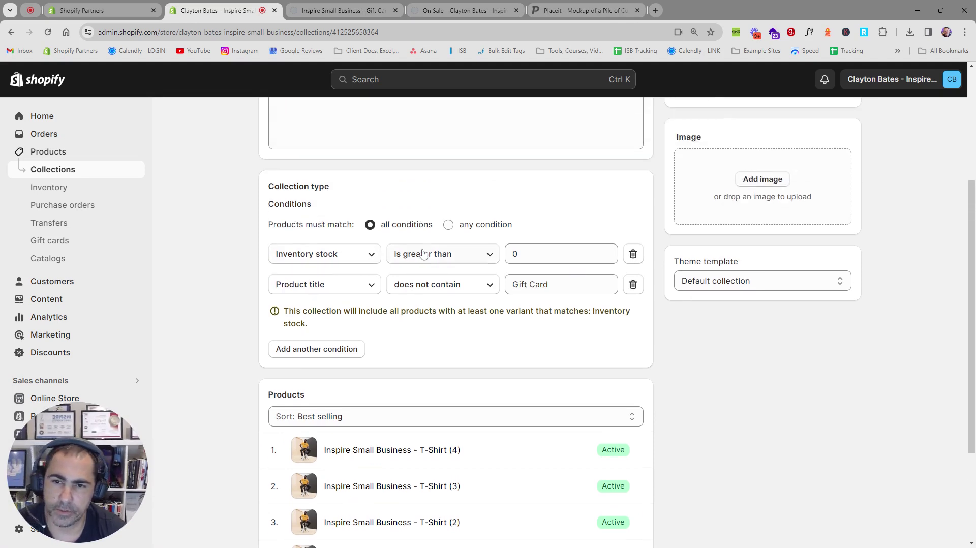